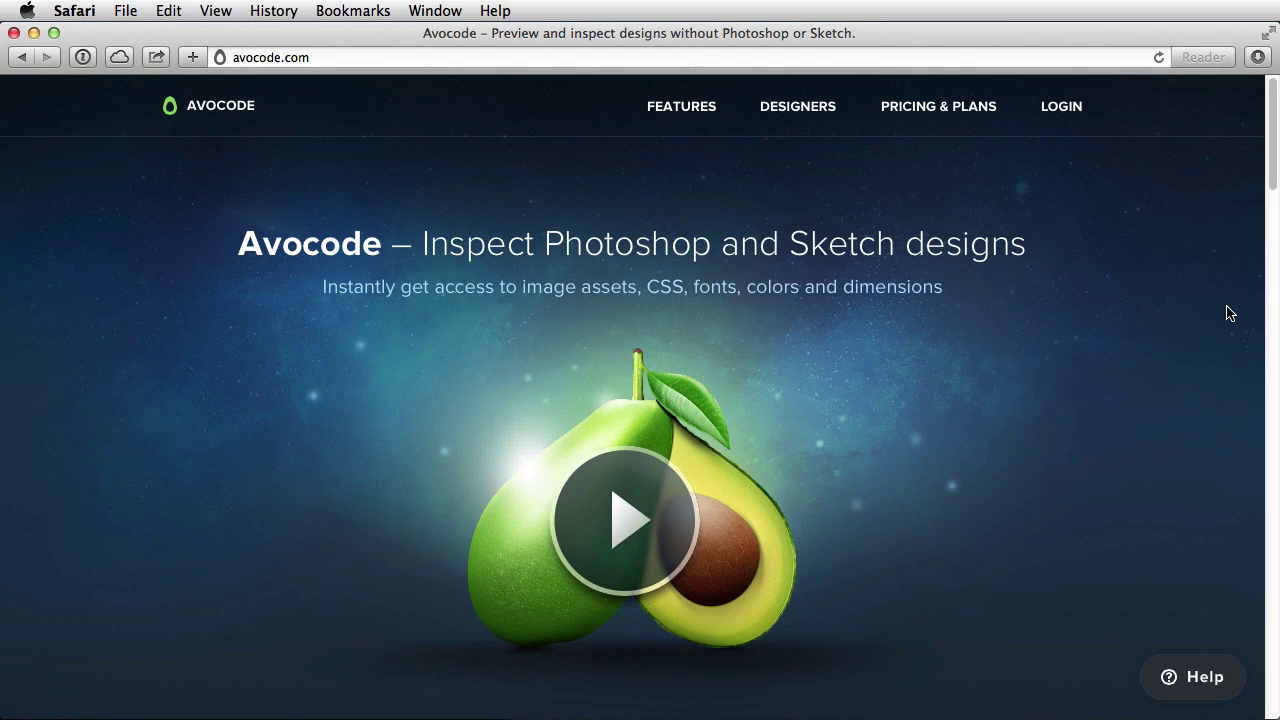
Step: Sign in to Avocode with the saved login credentials
left_click(1070, 108)
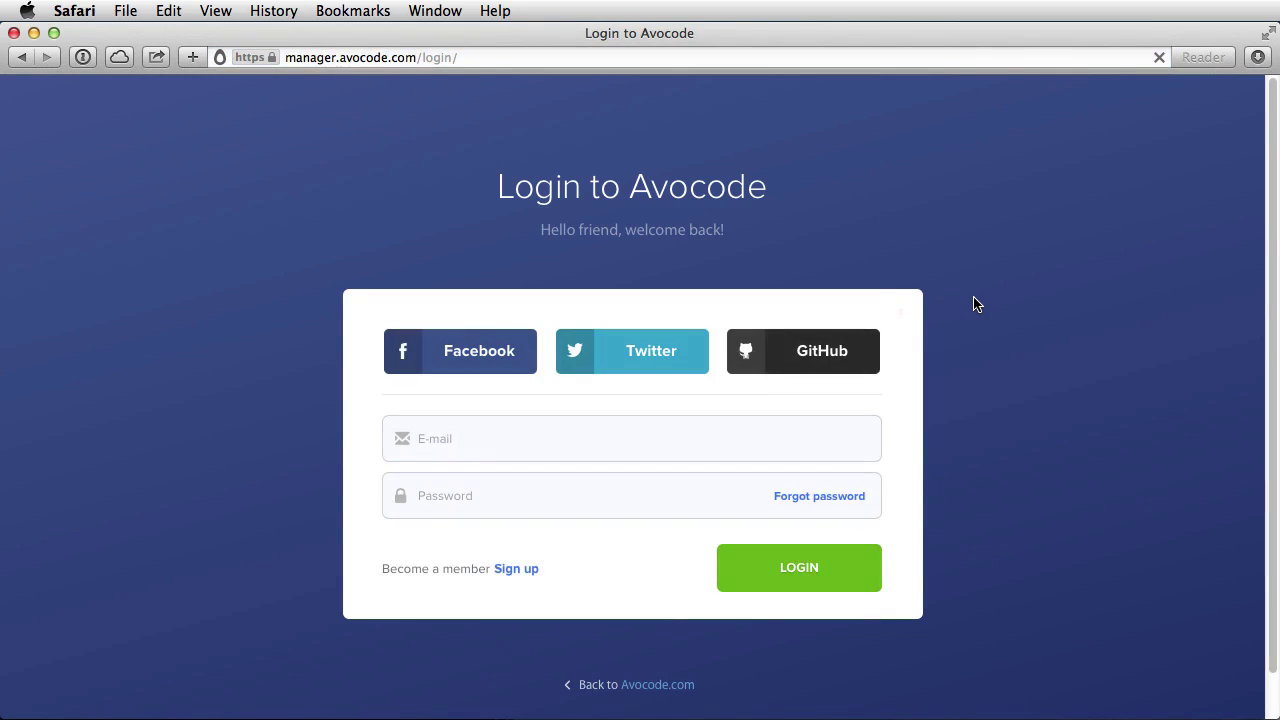
left_click(516, 569)
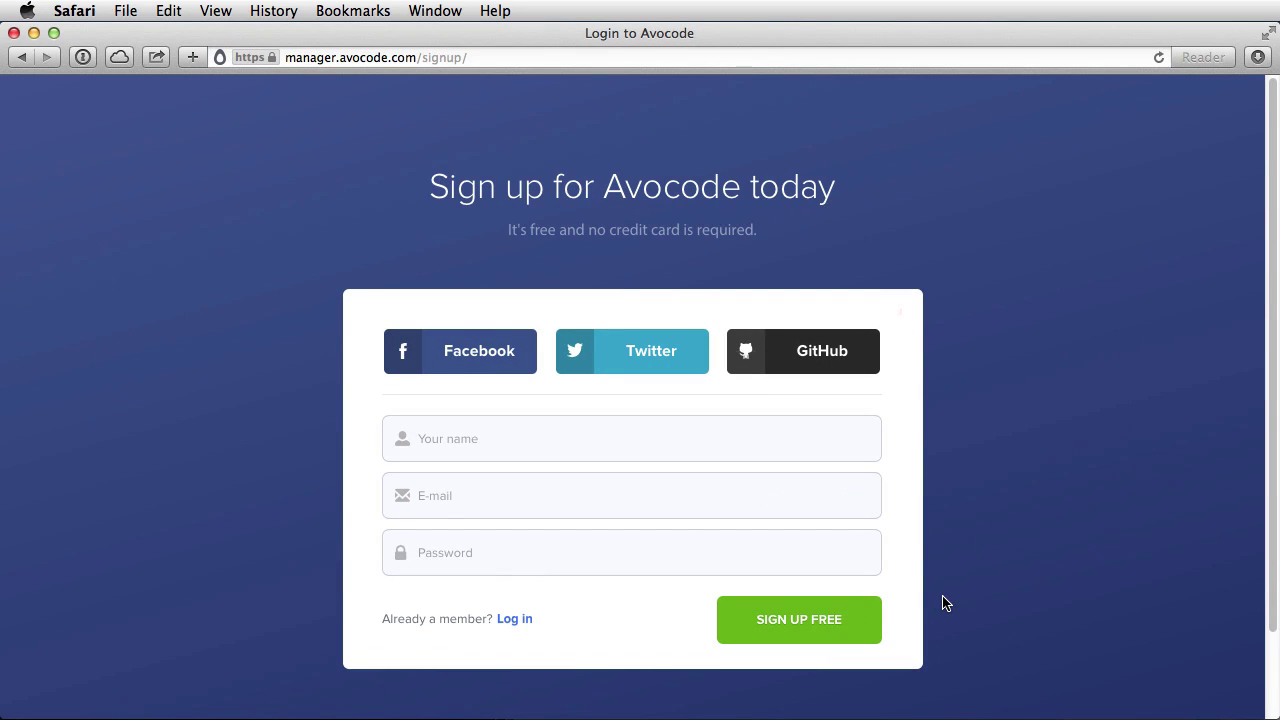
left_click(514, 620)
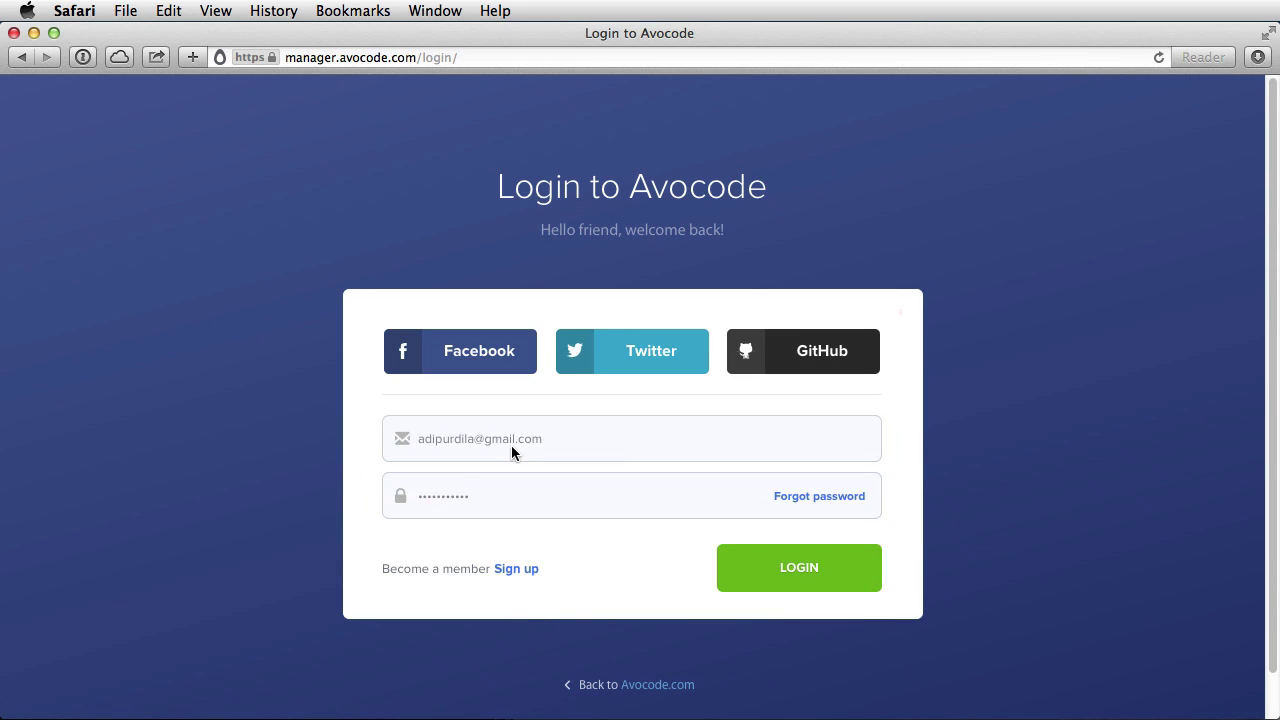
key("Return")
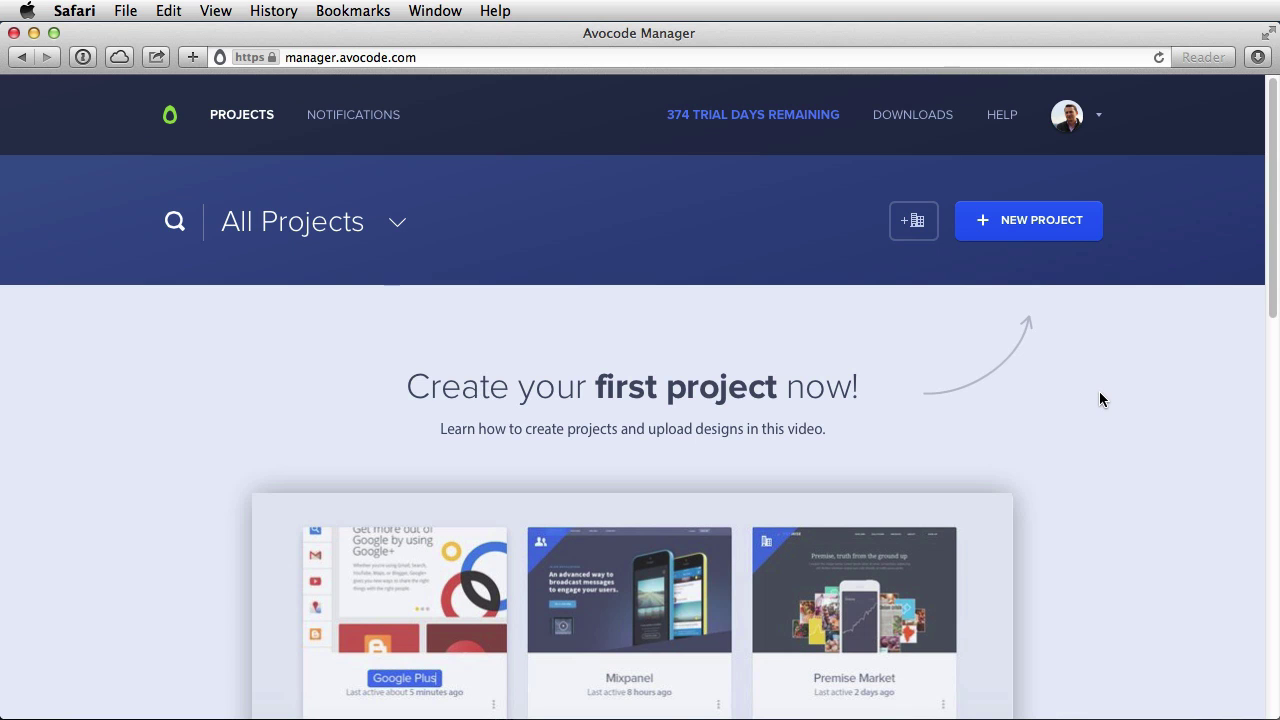
Step: Create a new project named 'Tuts+'
left_click(1050, 224)
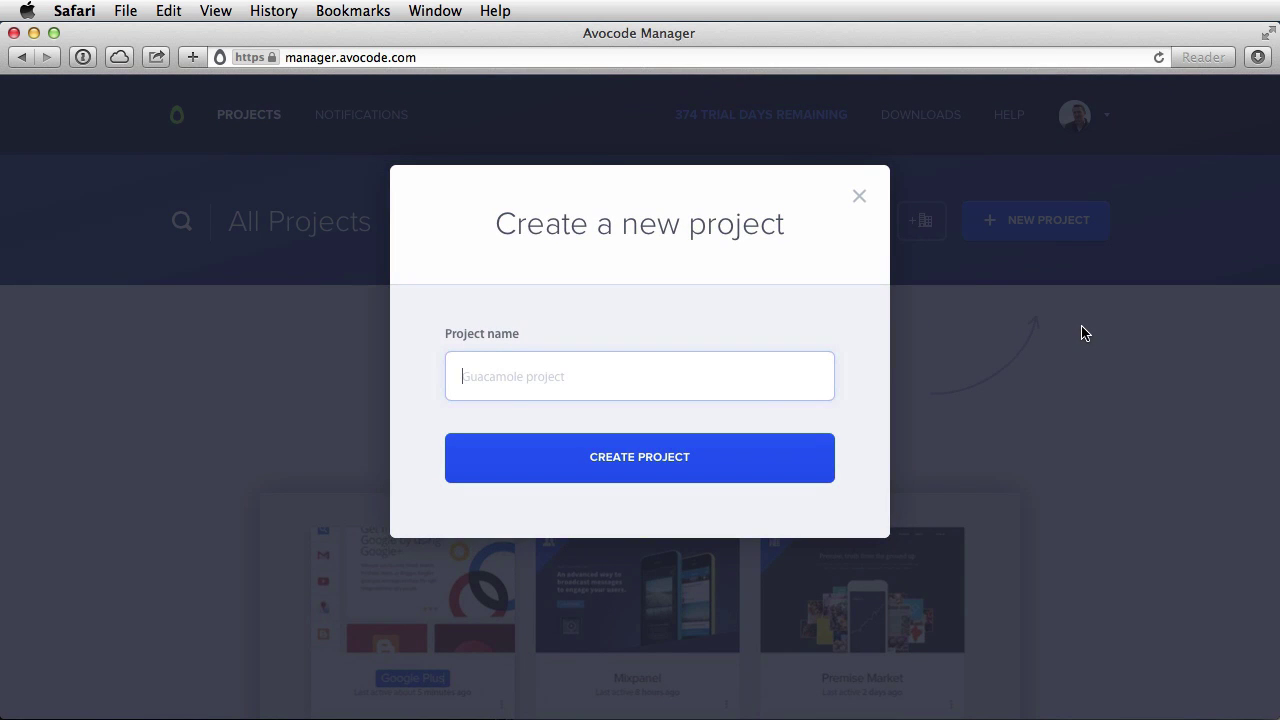
type("Tuts+")
key("Return")
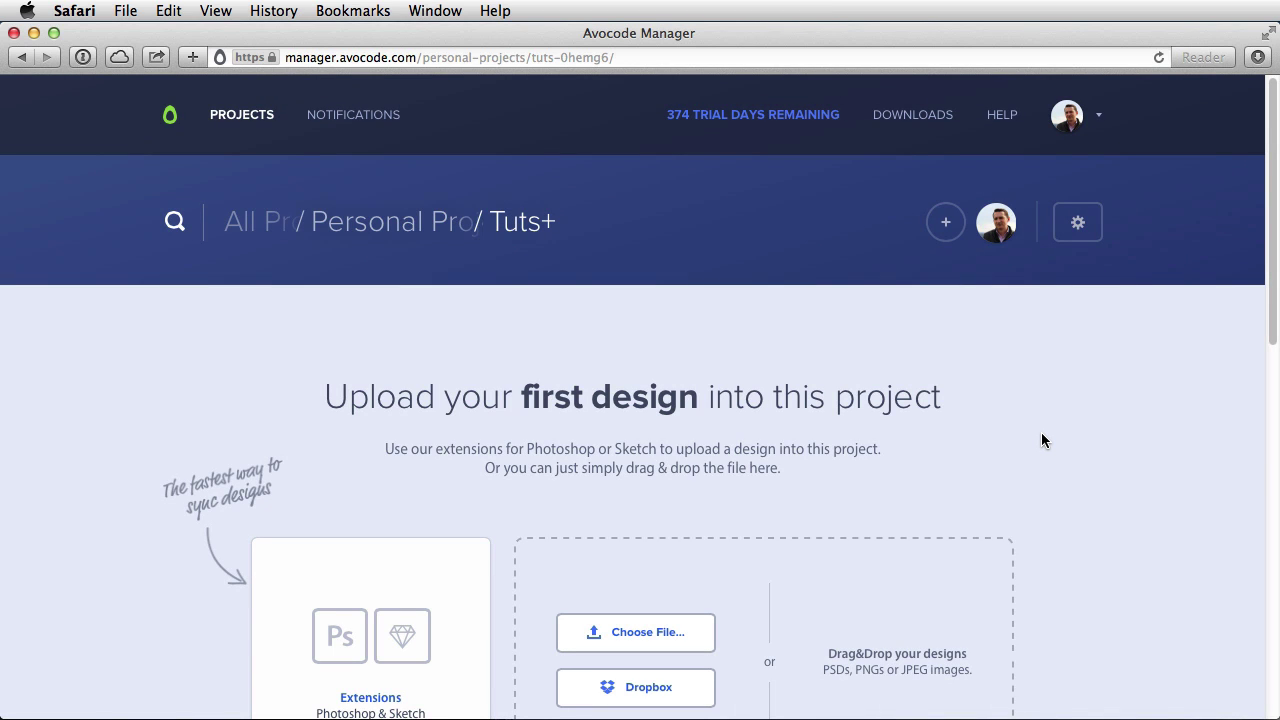
Step: Try uploading LP.sketch to the project and dismiss the unsupported-file notice
scroll(1105, 452, "down", 2)
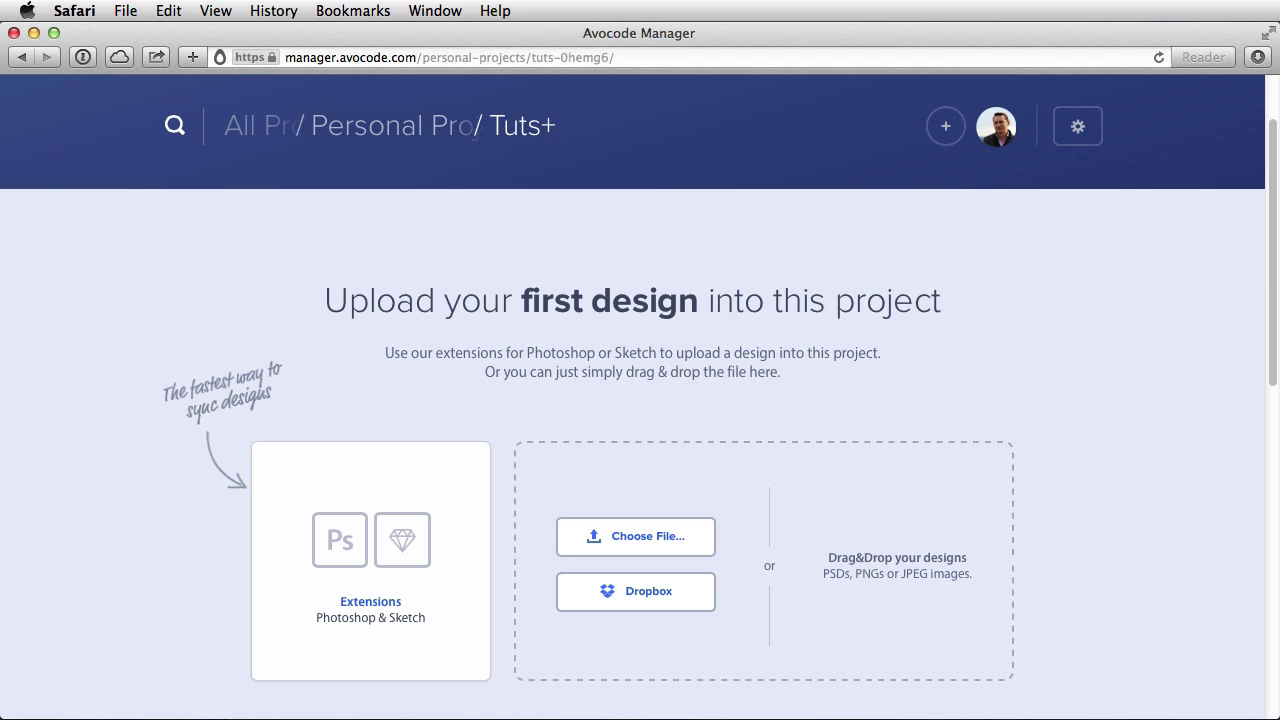
mouse_move(855, 635)
left_mouse_down()
mouse_move(801, 503)
mouse_move(808, 551)
left_mouse_up()
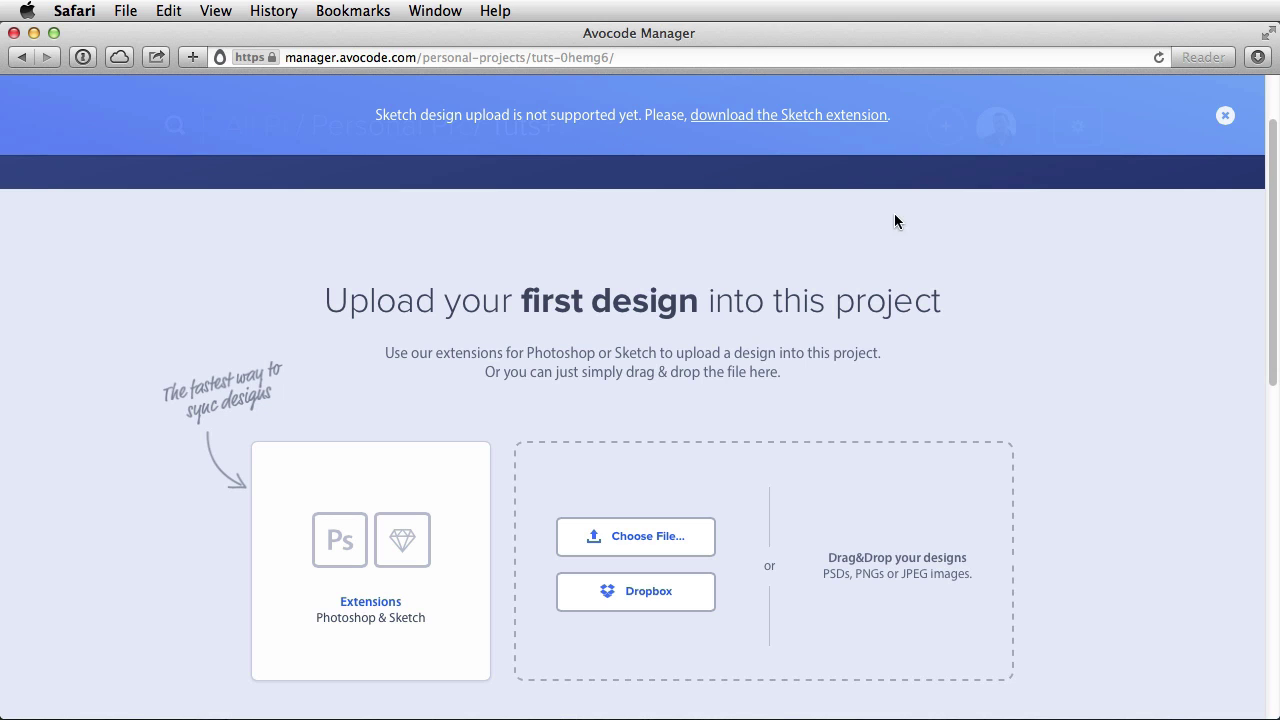
left_click(1225, 116)
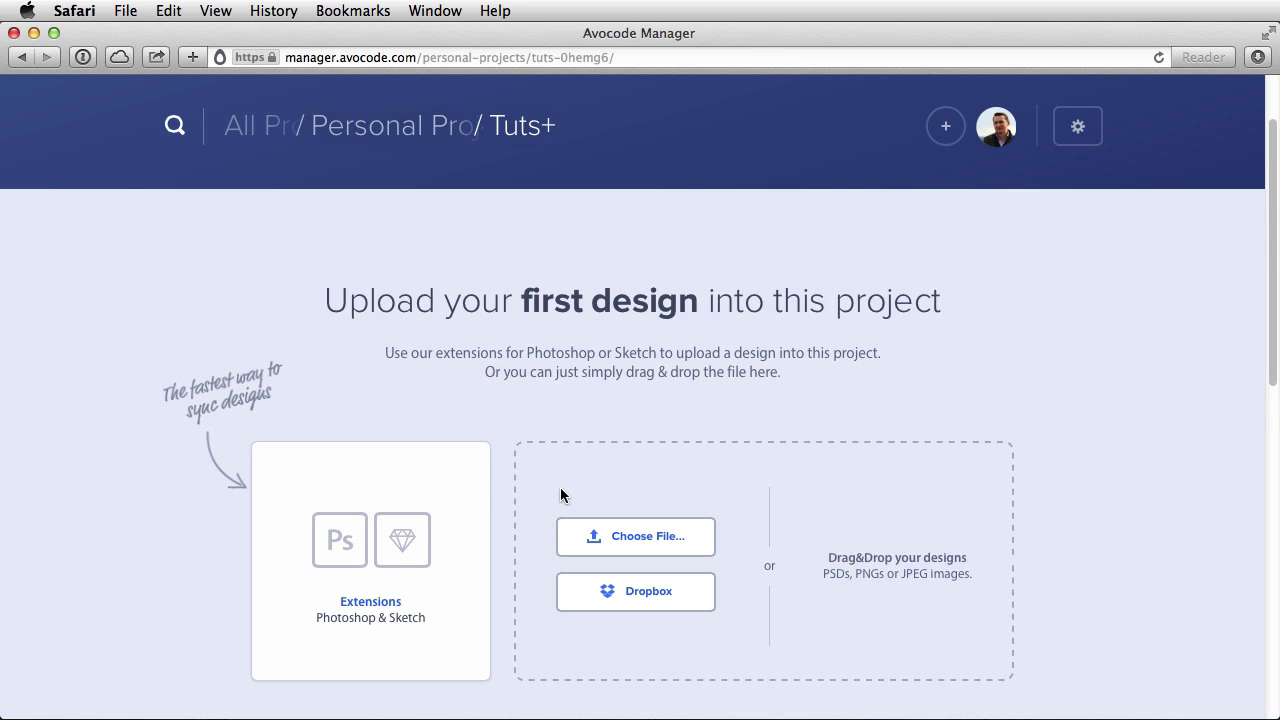
Step: Download the Avocode extension for Sketch on Mac from the Extensions page
scroll(560, 488, "down", 2)
left_click(356, 487)
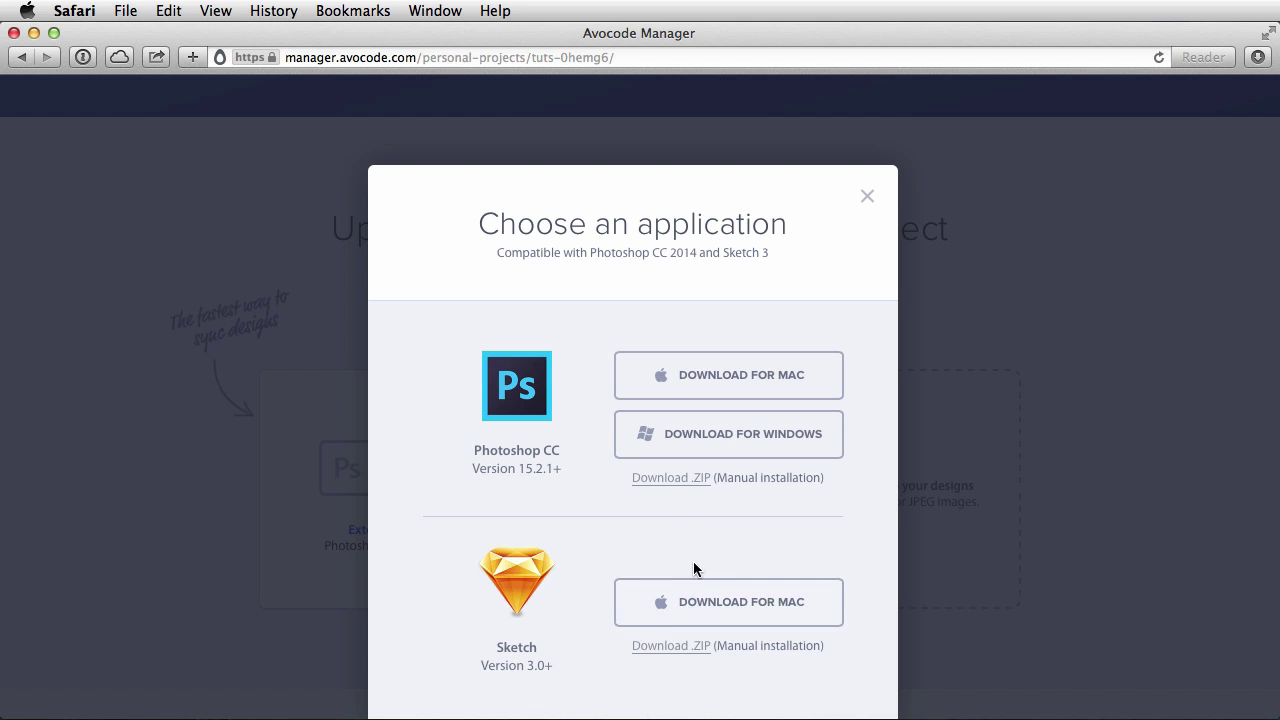
left_click(690, 605)
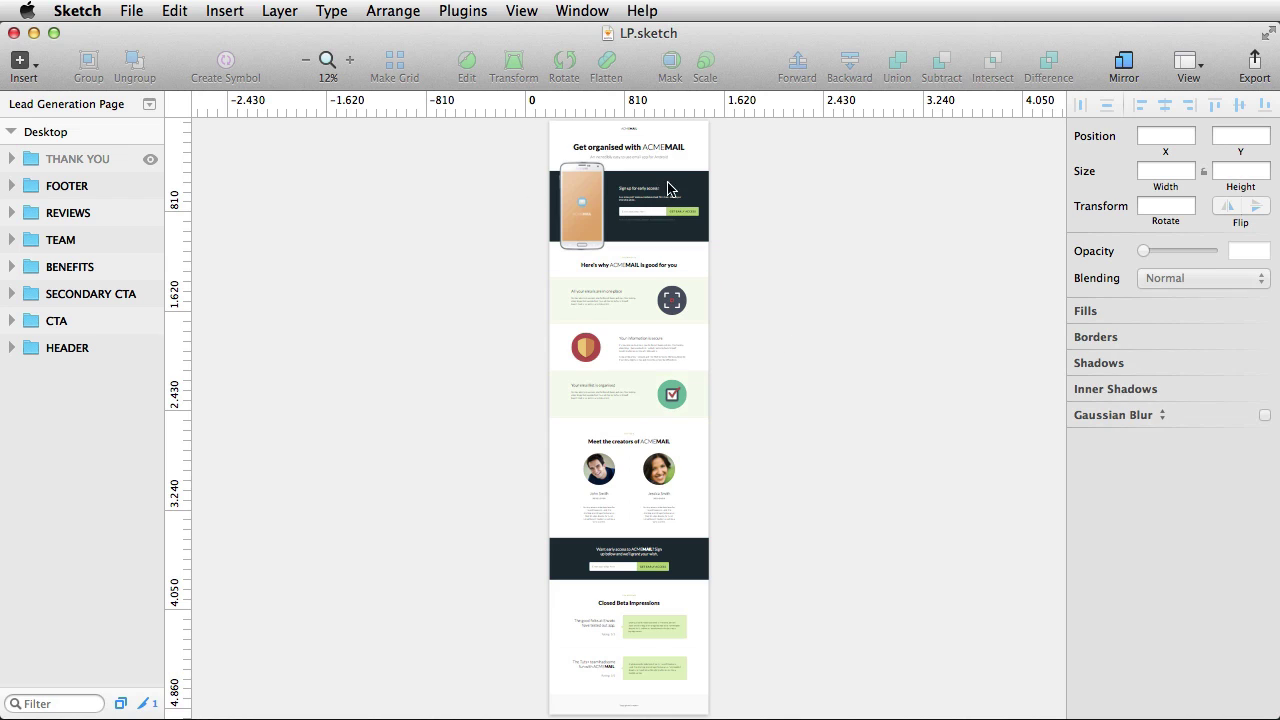
Step: Run Plugins > Sync to Avocode on LP.sketch and close the completed sync window
left_click(458, 10)
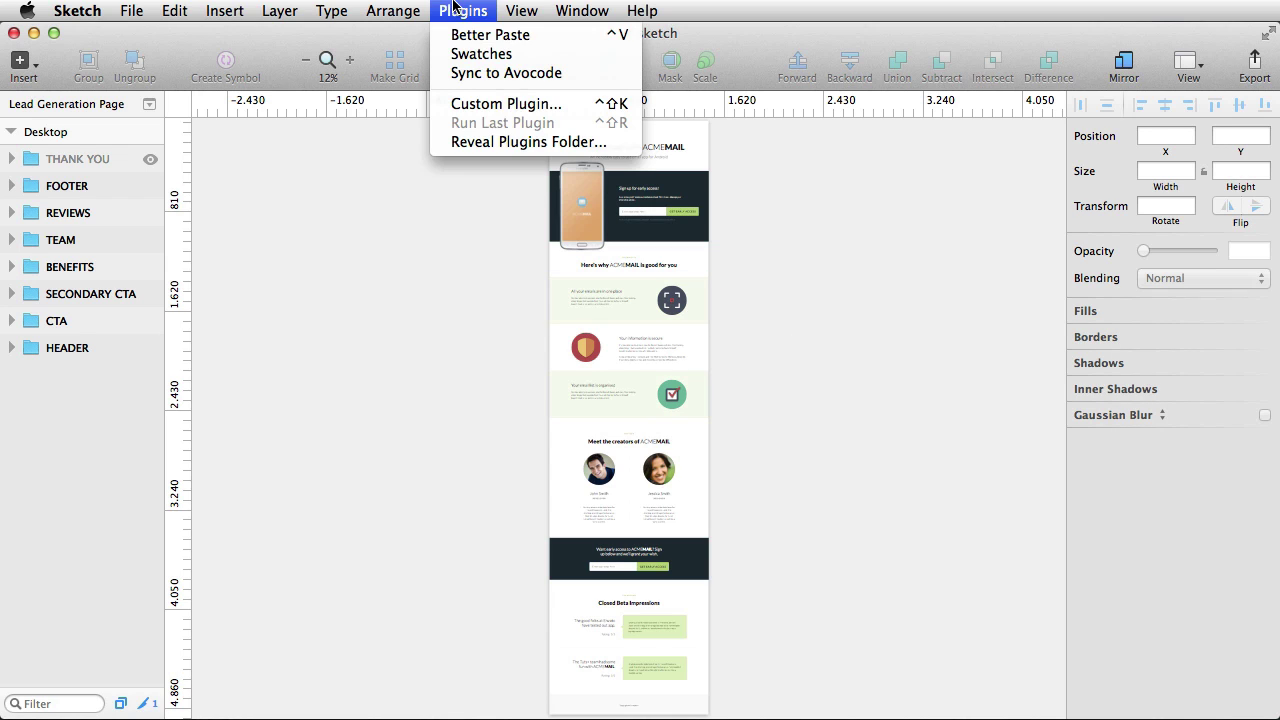
left_click(524, 77)
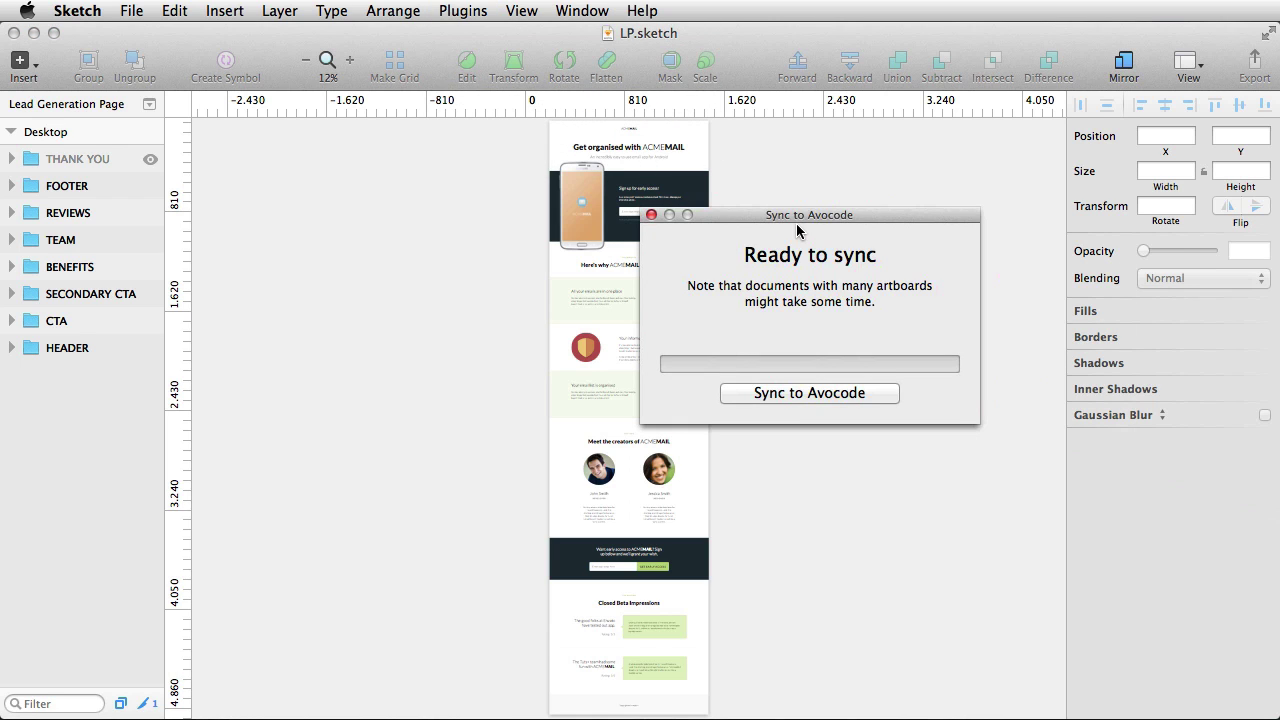
left_click(829, 392)
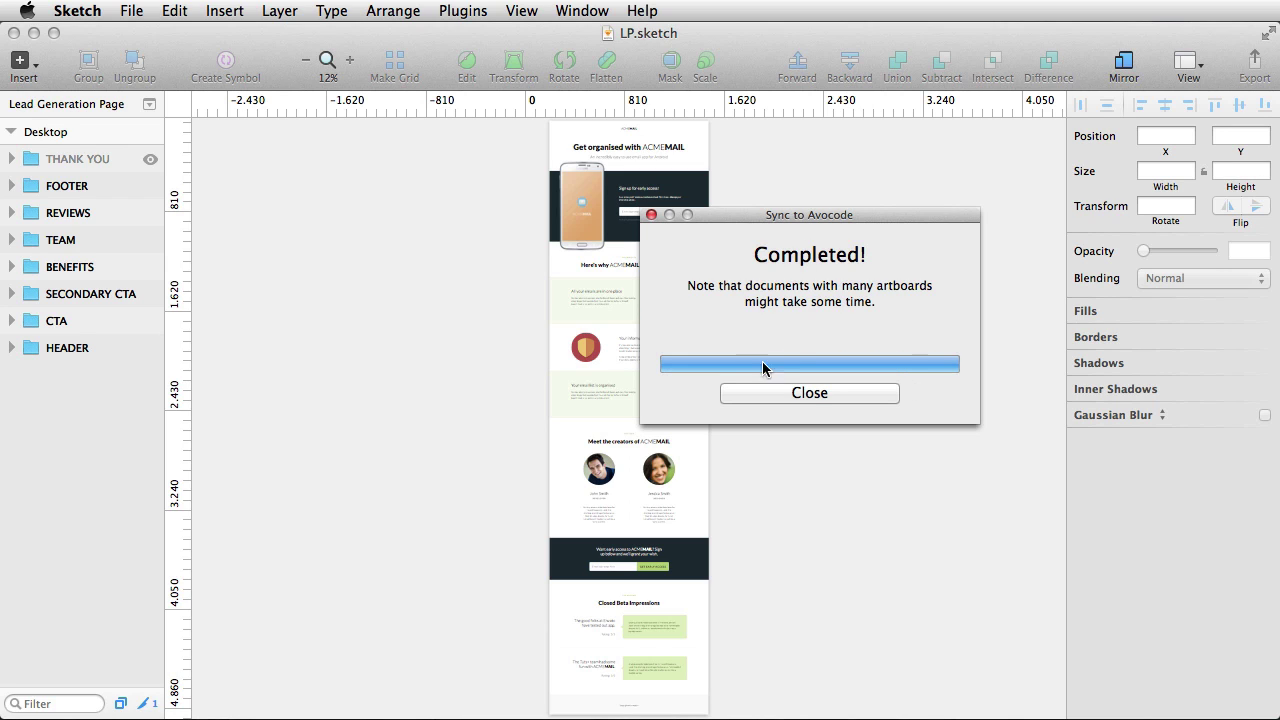
left_click(810, 393)
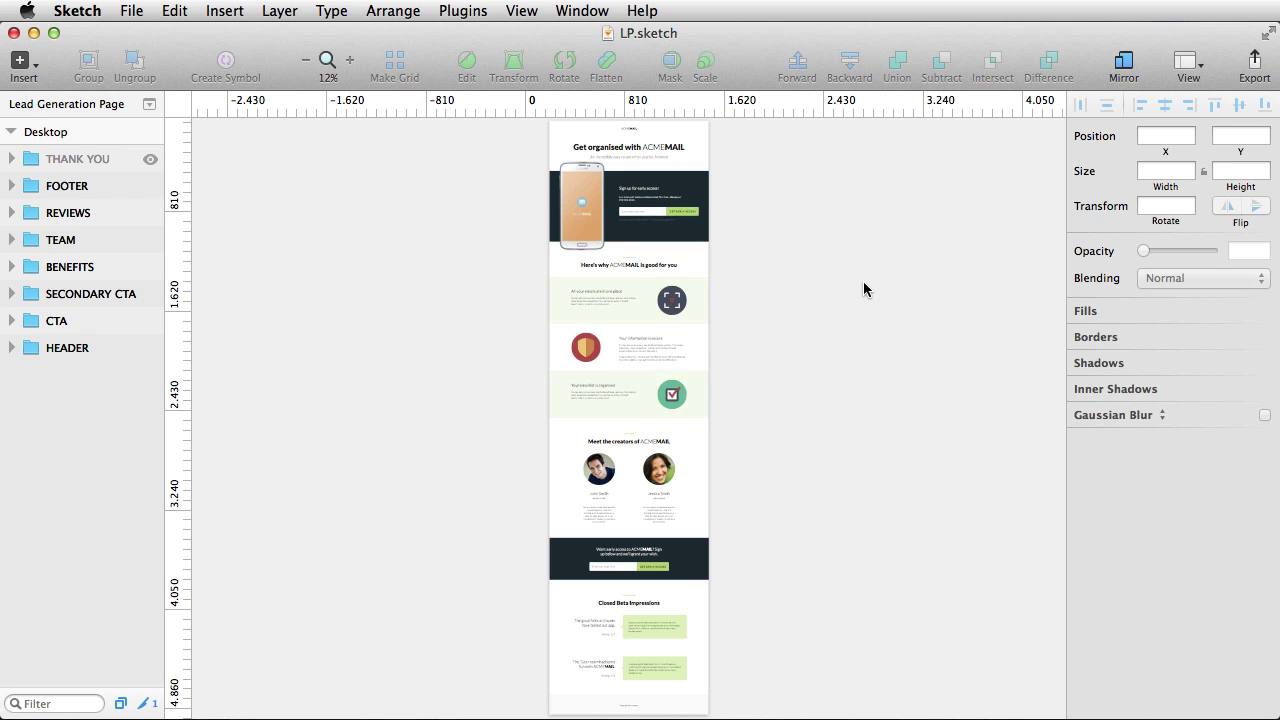
key("super+Tab")
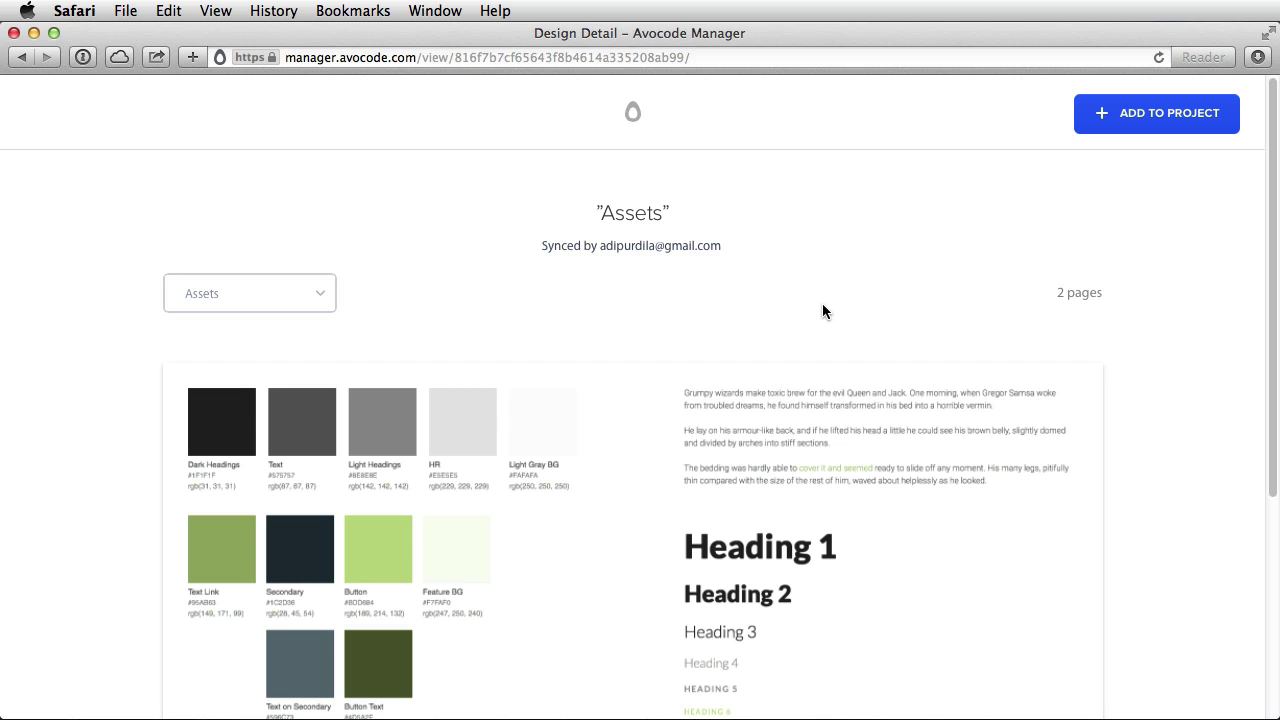
Step: Pick the Lead Generation Page design from the synced pages dropdown and review it
scroll(800, 290, "down", 5)
scroll(743, 263, "up", 5)
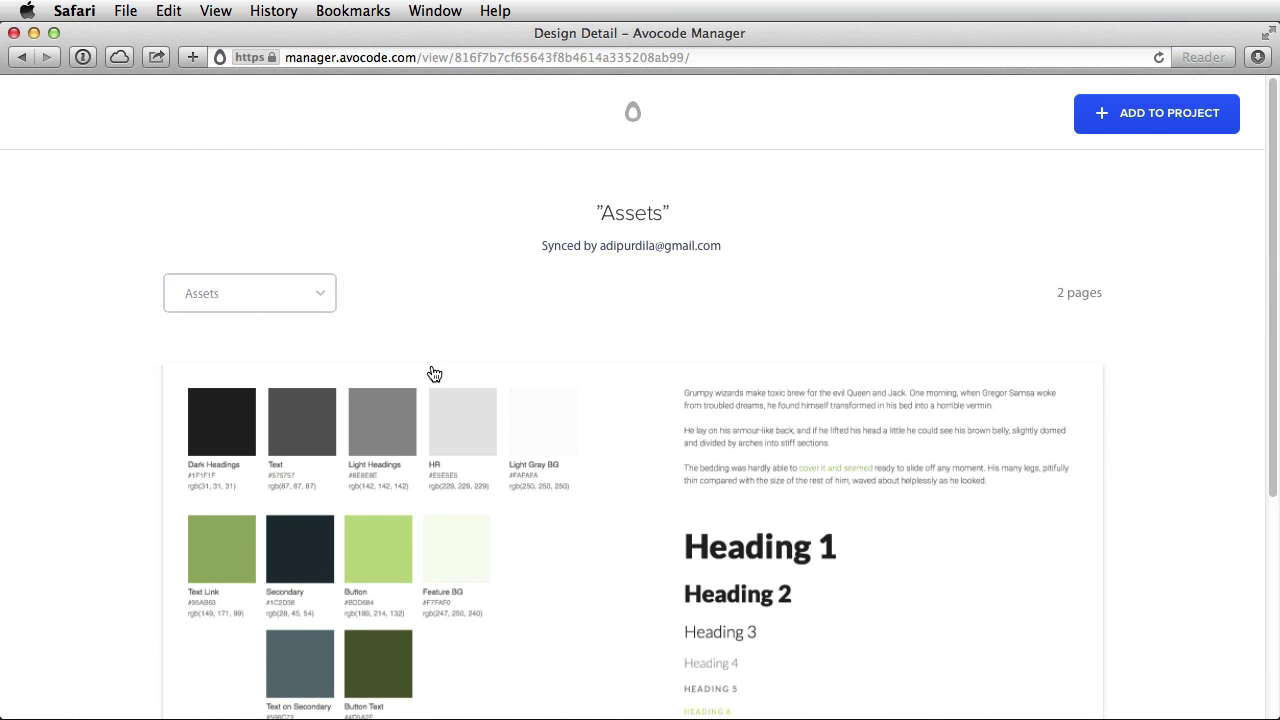
left_click(291, 293)
left_click(275, 314)
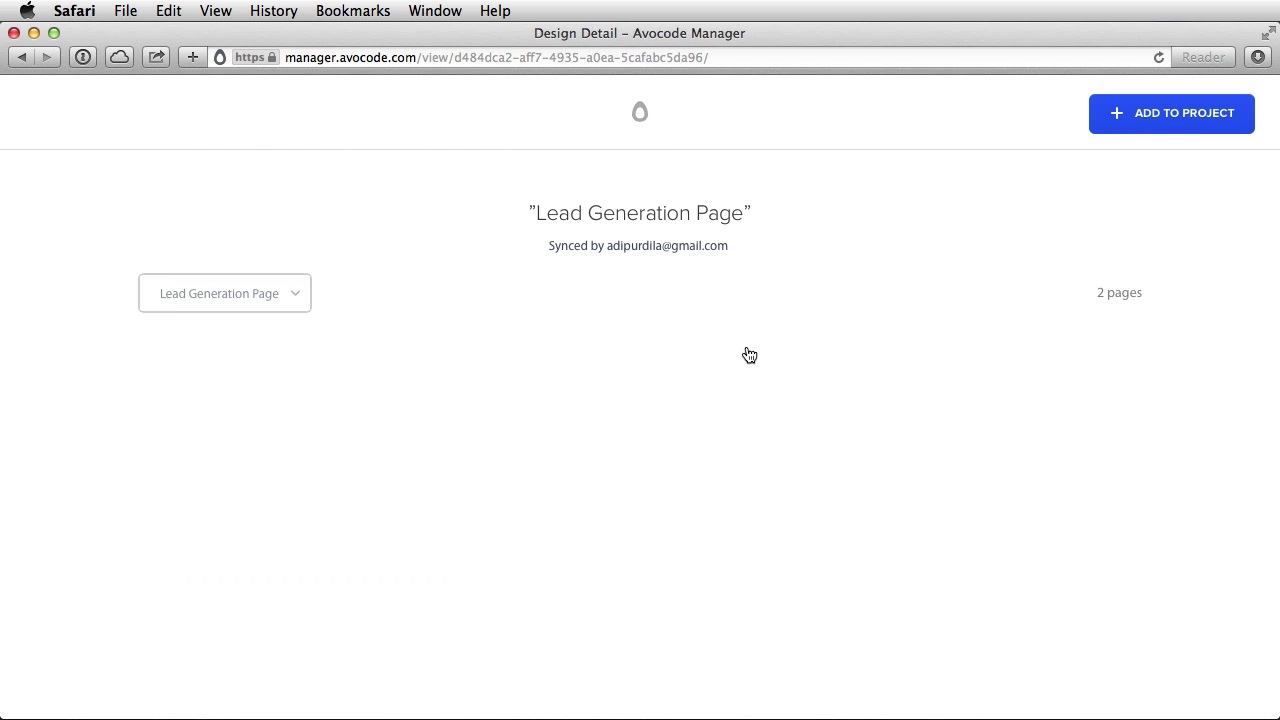
scroll(748, 385, "down", 15)
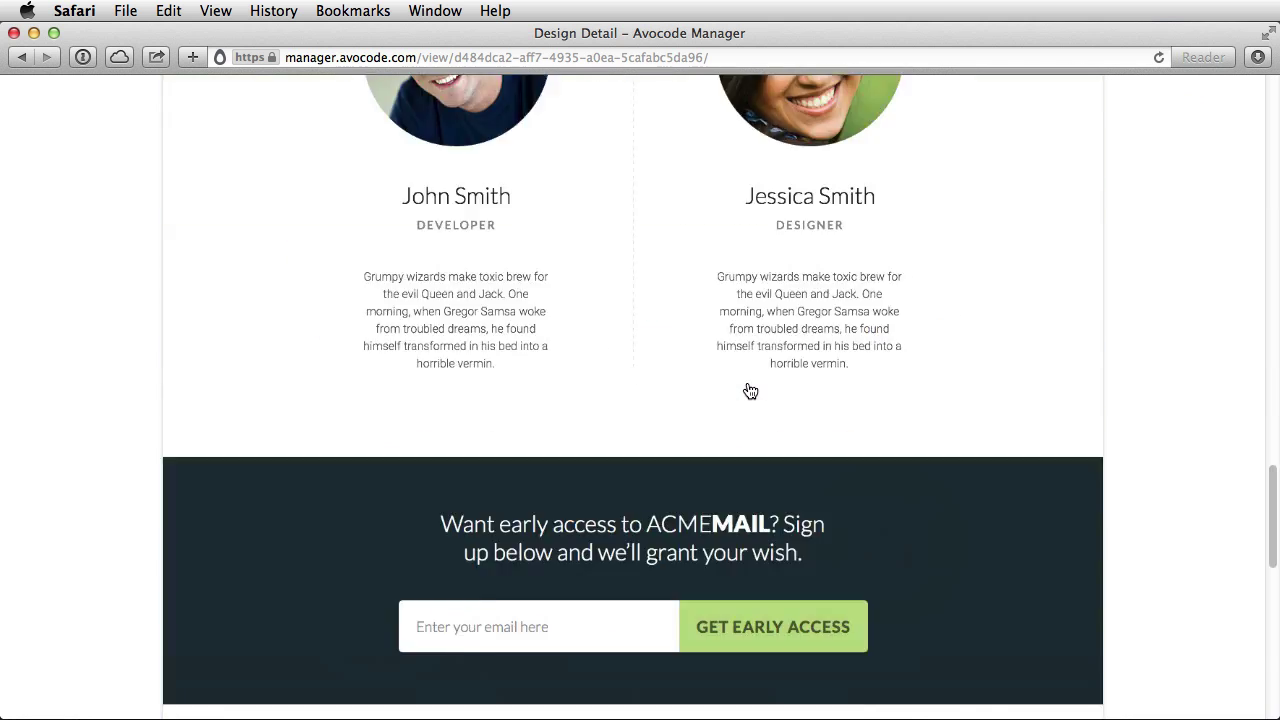
scroll(750, 390, "down", 5)
scroll(720, 415, "up", 20)
scroll(689, 442, "down", 6)
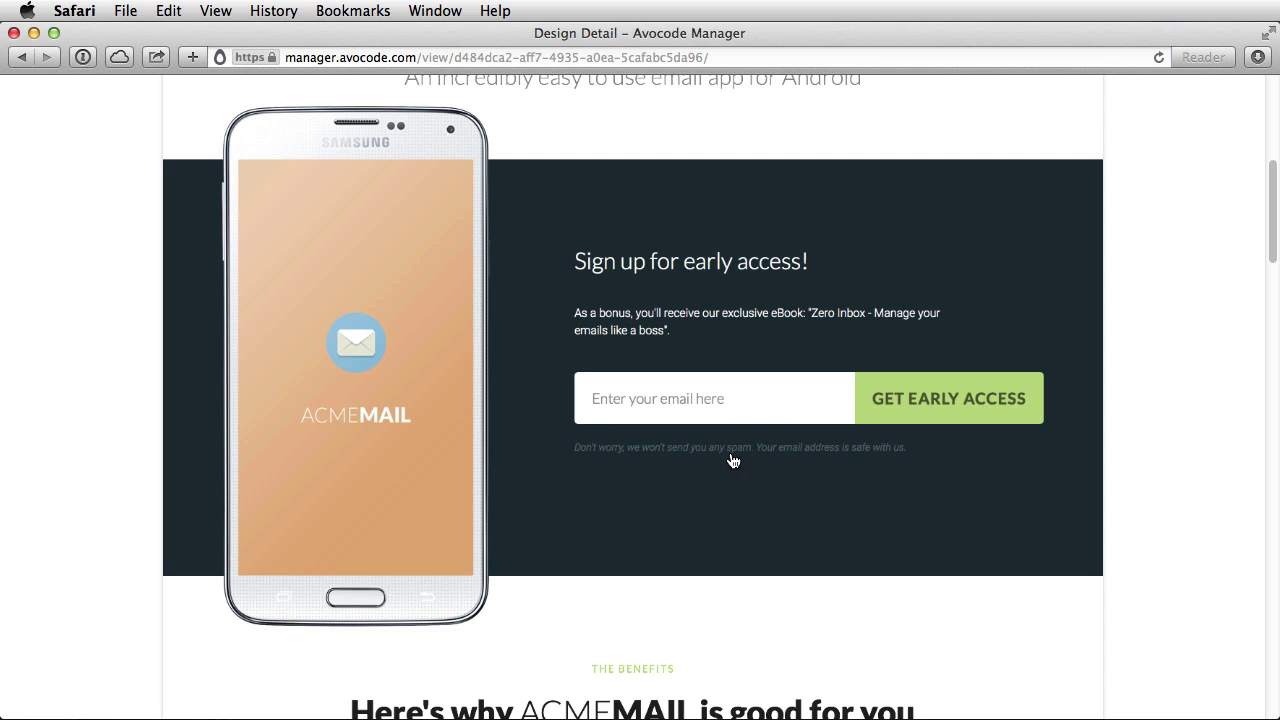
scroll(733, 460, "down", 6)
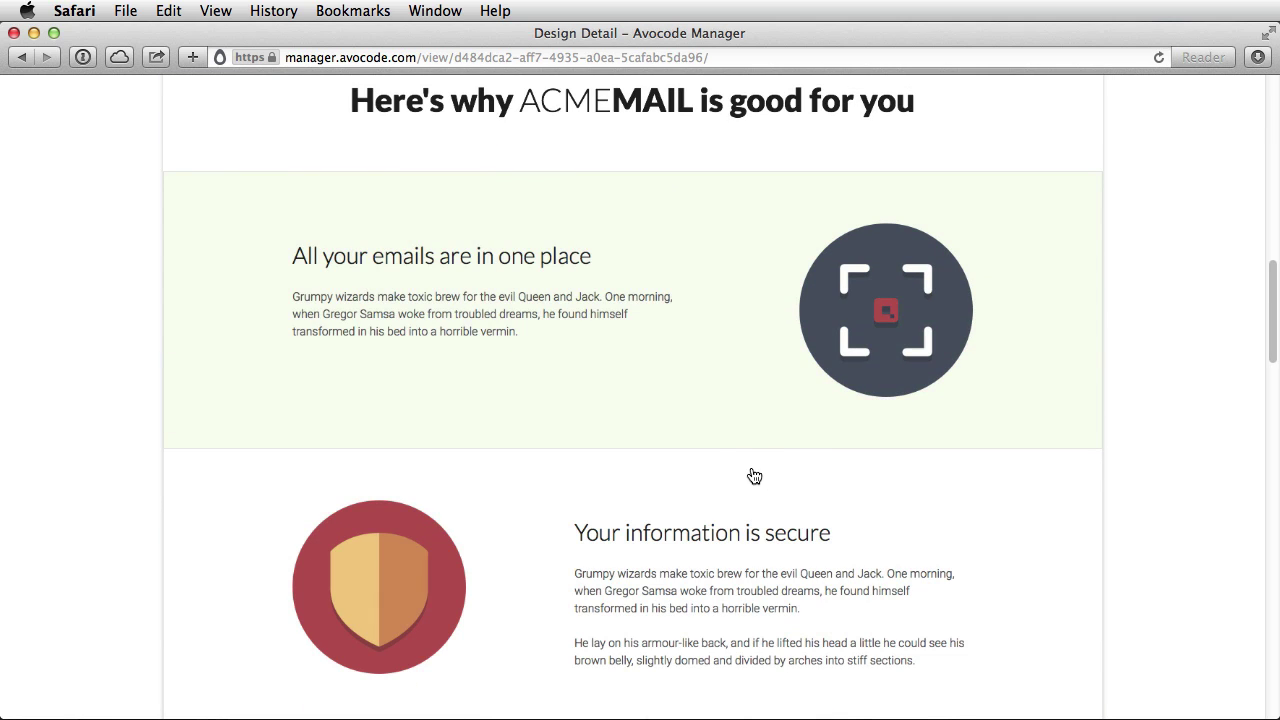
scroll(810, 472, "up", 15)
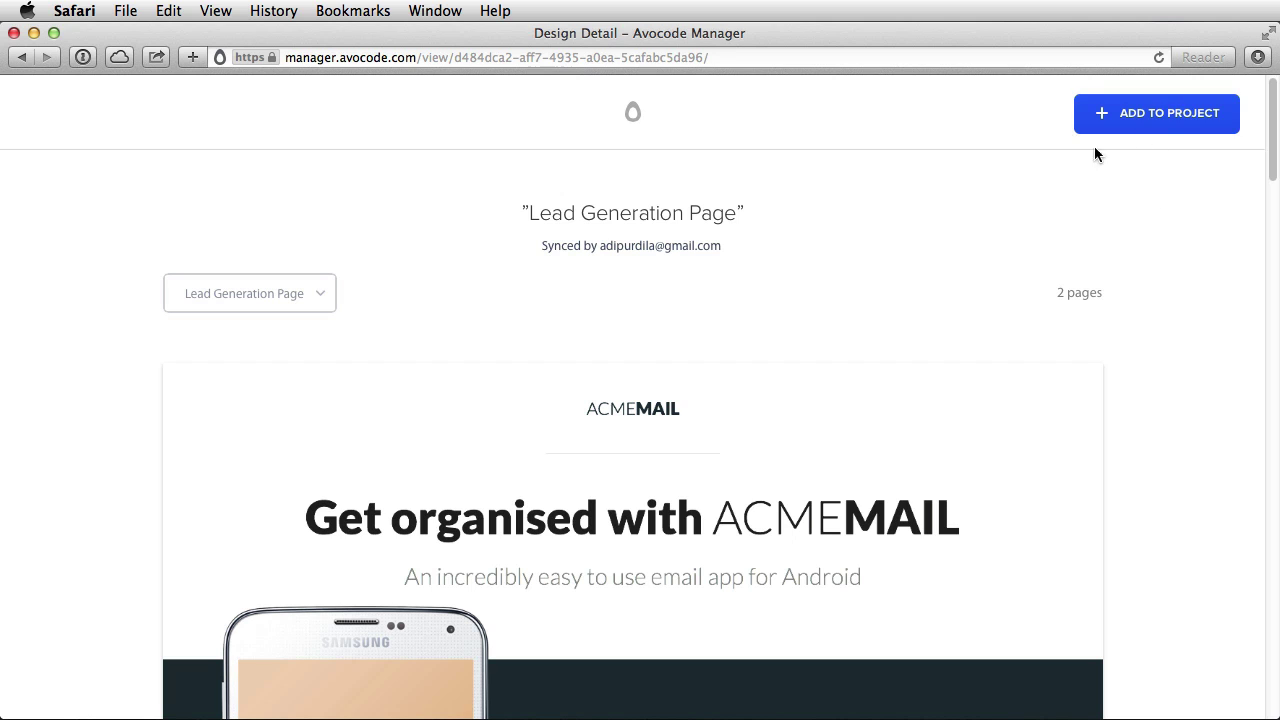
Step: Add the Lead Generation Page design to the Tuts+ project and return to that project
left_click(1131, 118)
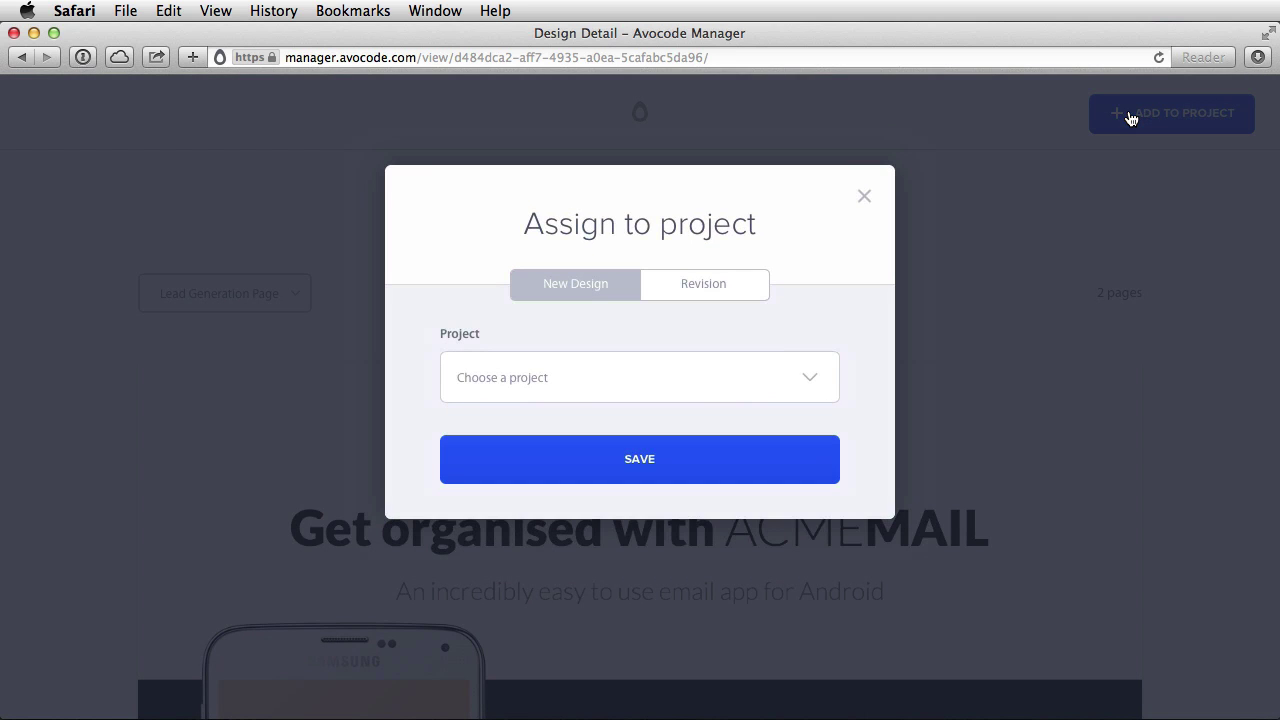
left_click(575, 383)
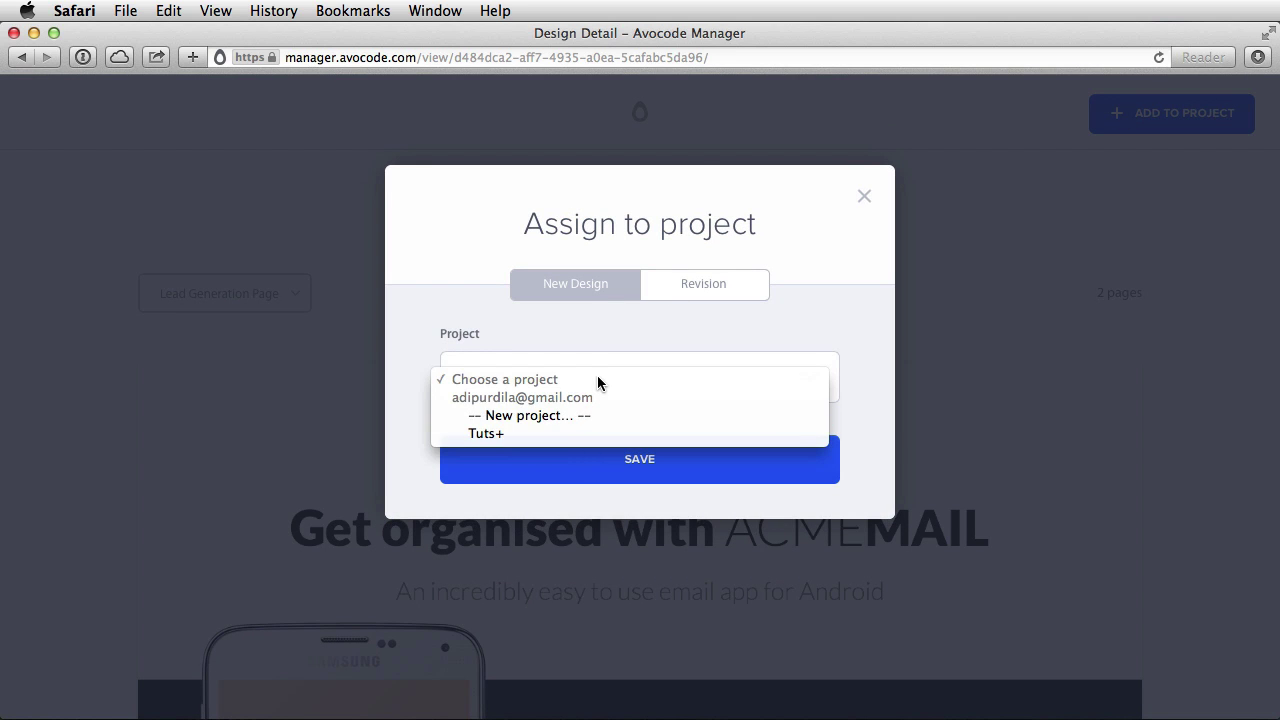
left_click(540, 436)
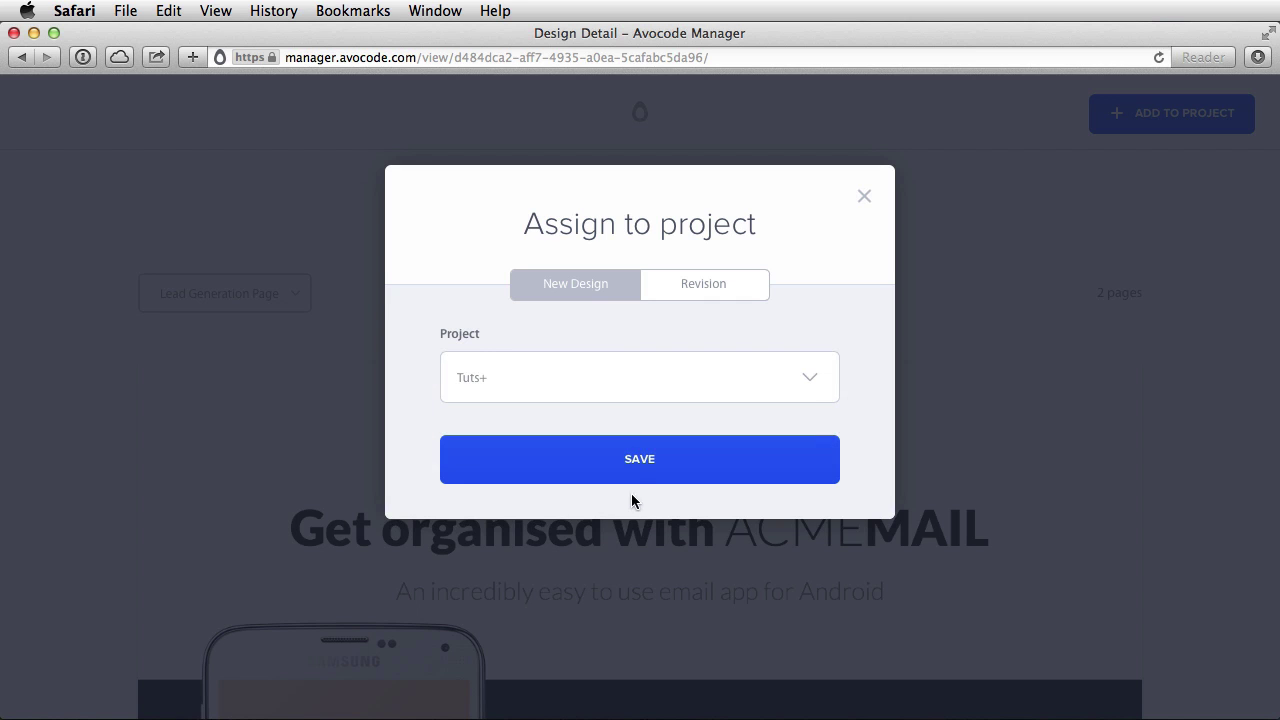
left_click(640, 470)
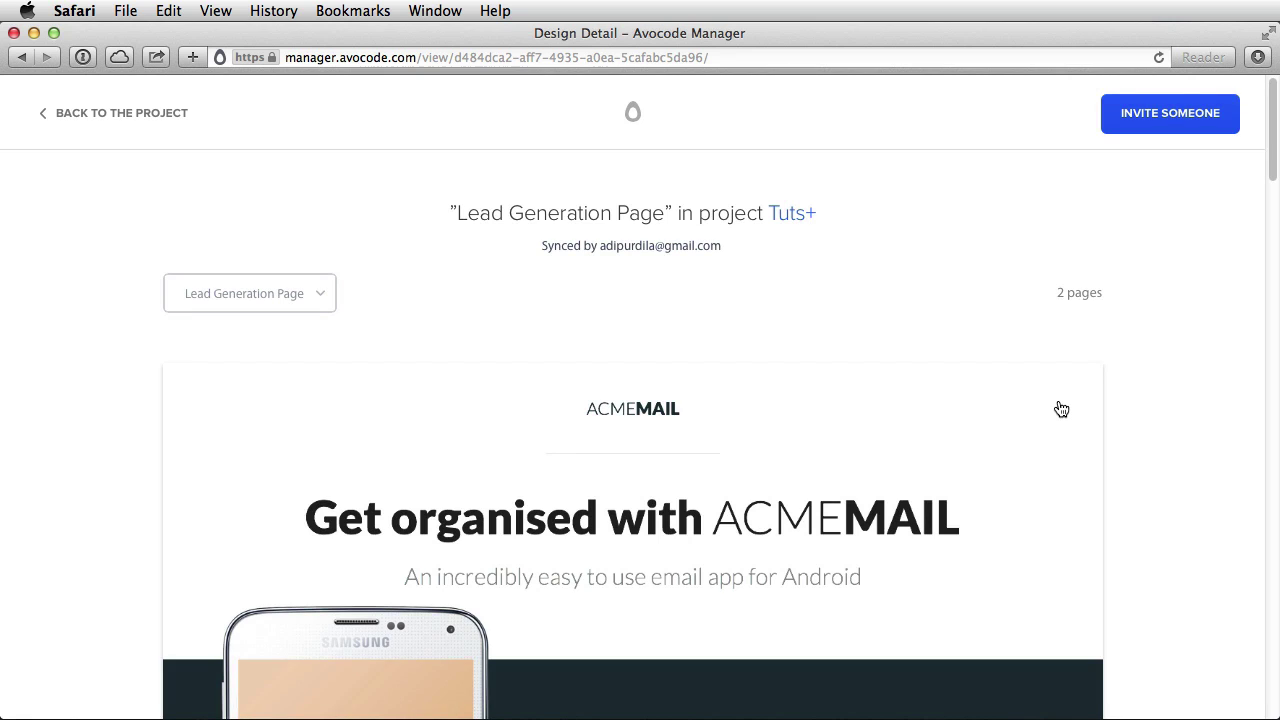
left_click(150, 113)
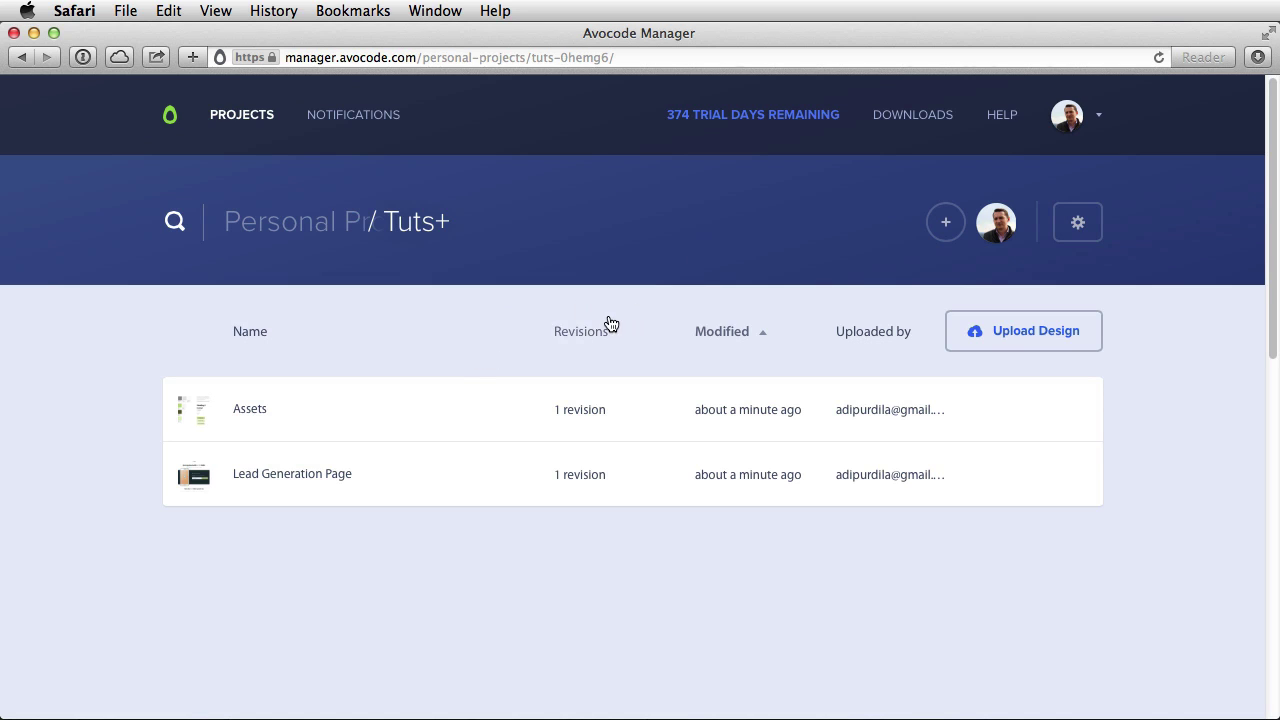
Step: Browse Personal Projects, check the Tuts+ options and search for 'tu', then clear the search
left_click(323, 222)
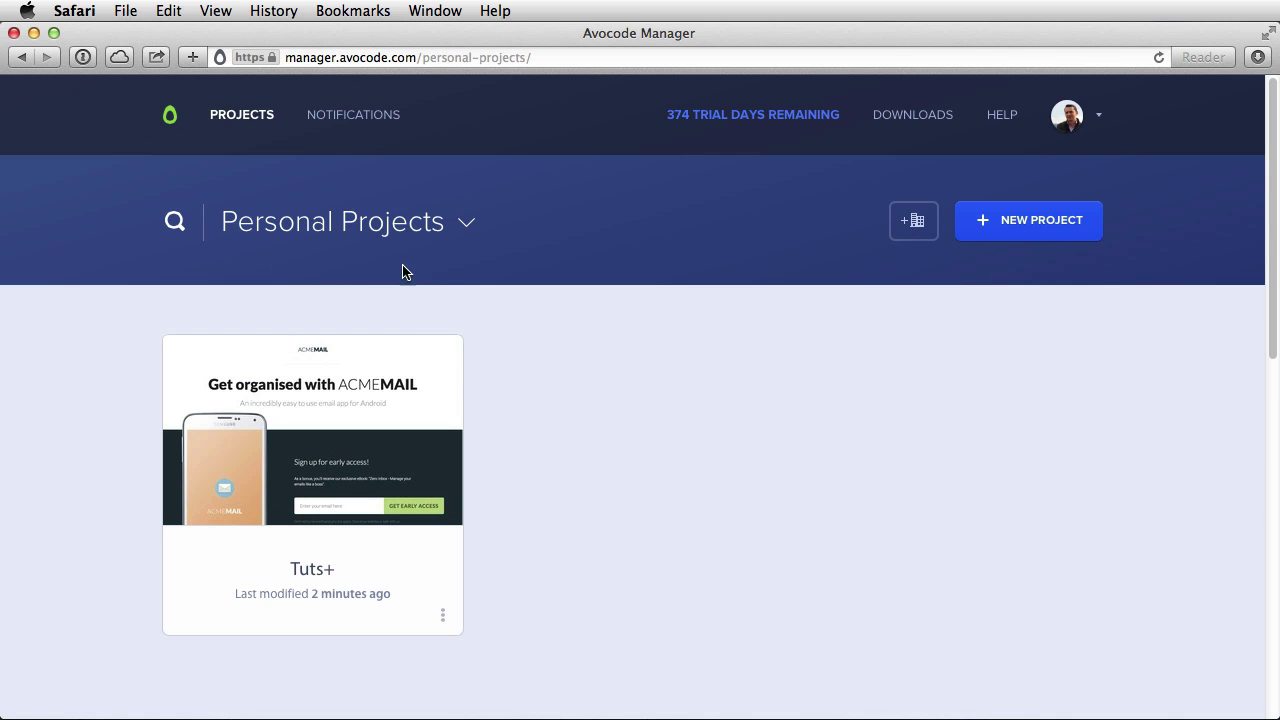
mouse_move(380, 477)
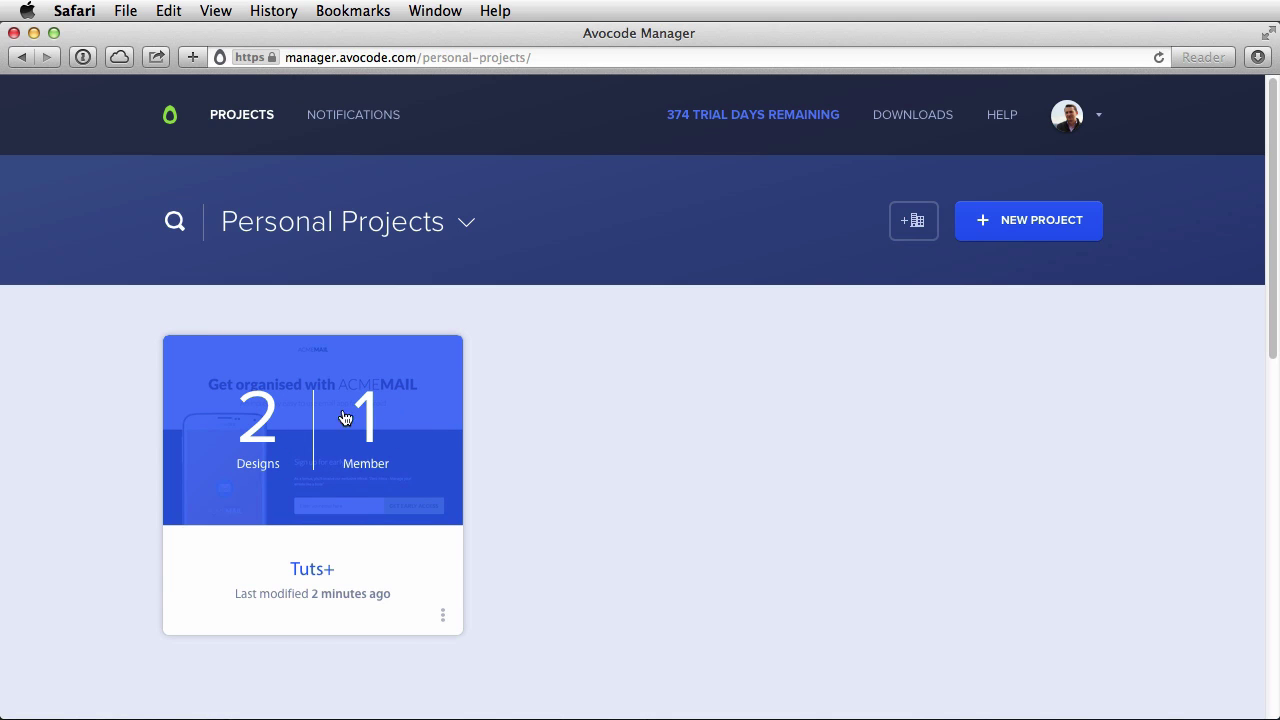
left_click(442, 615)
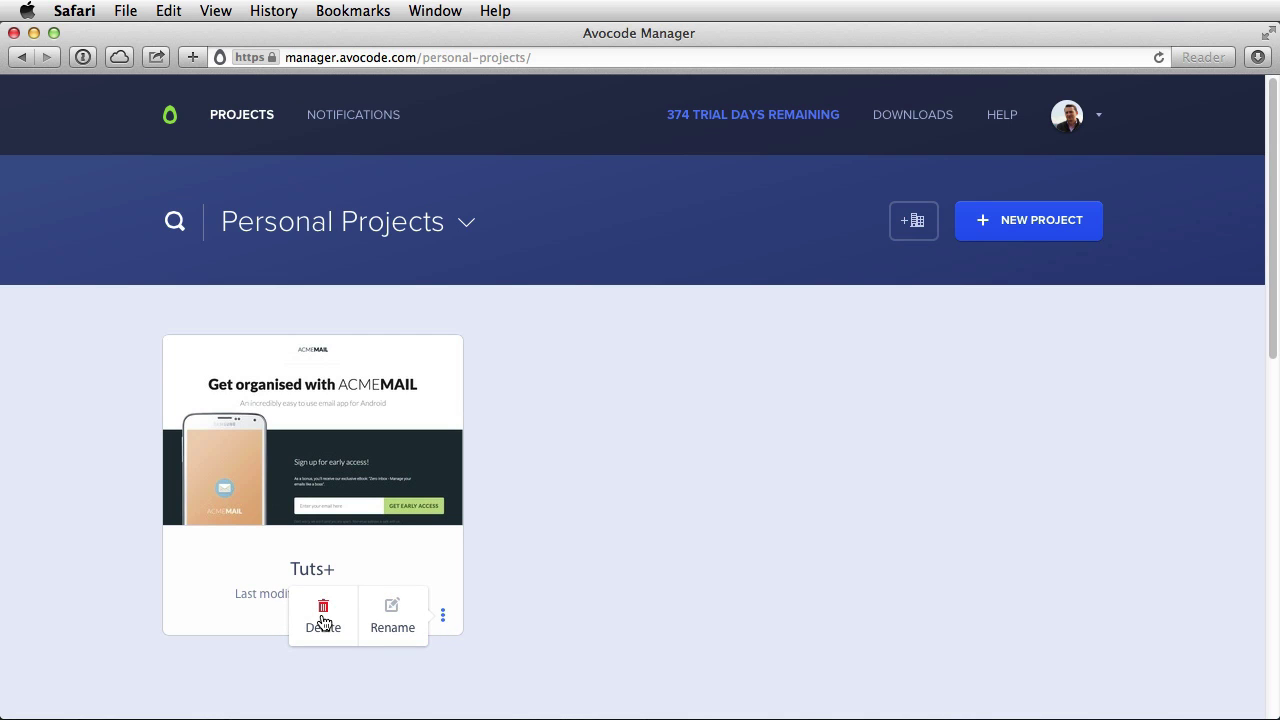
left_click(173, 224)
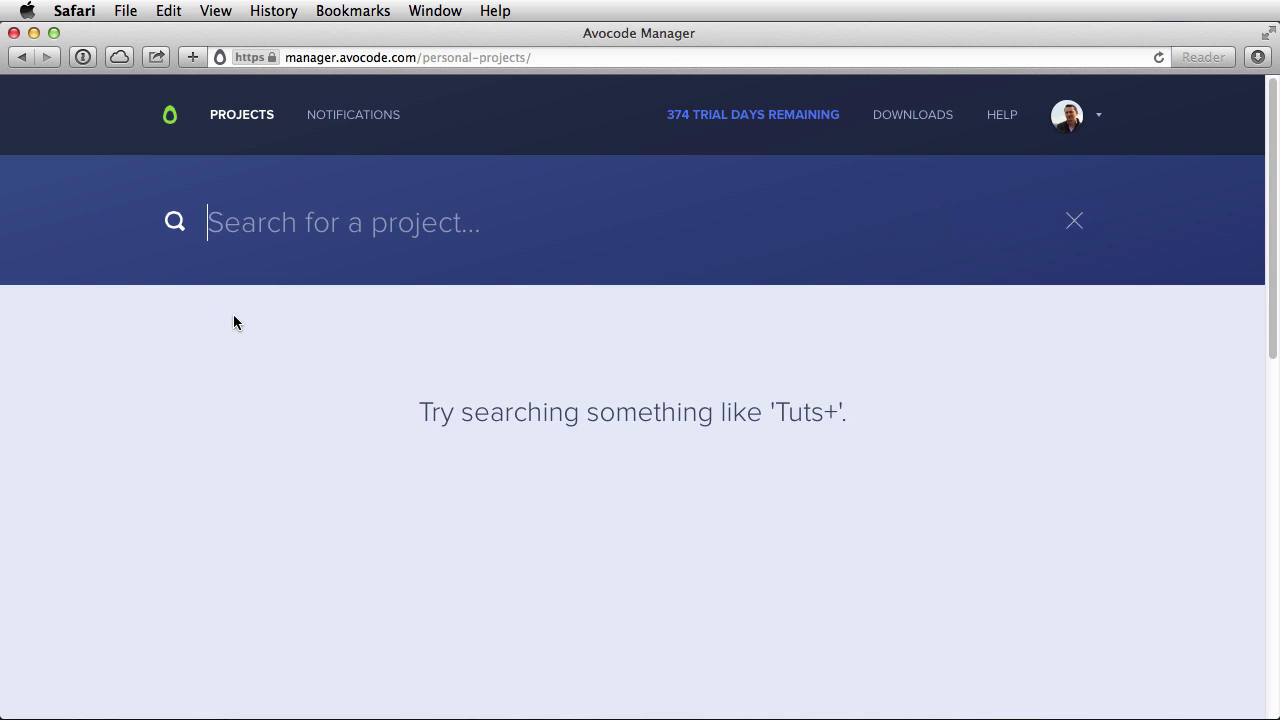
type("tut")
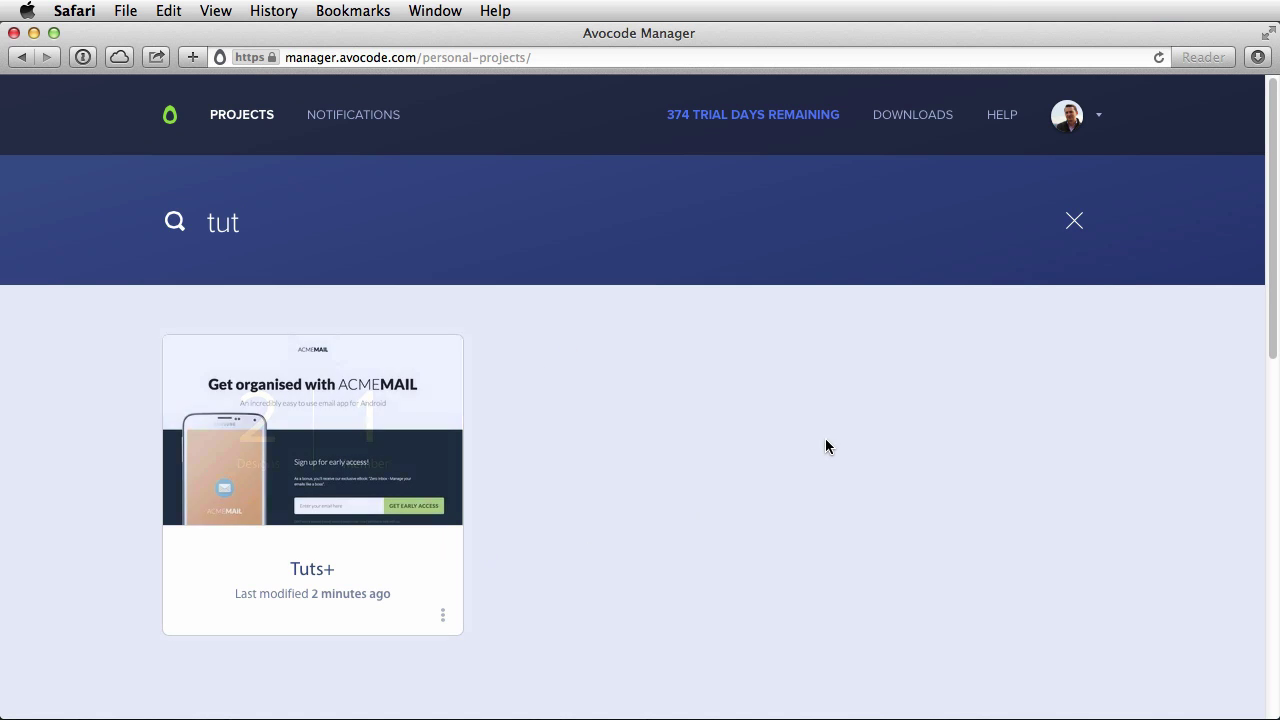
left_click(1074, 221)
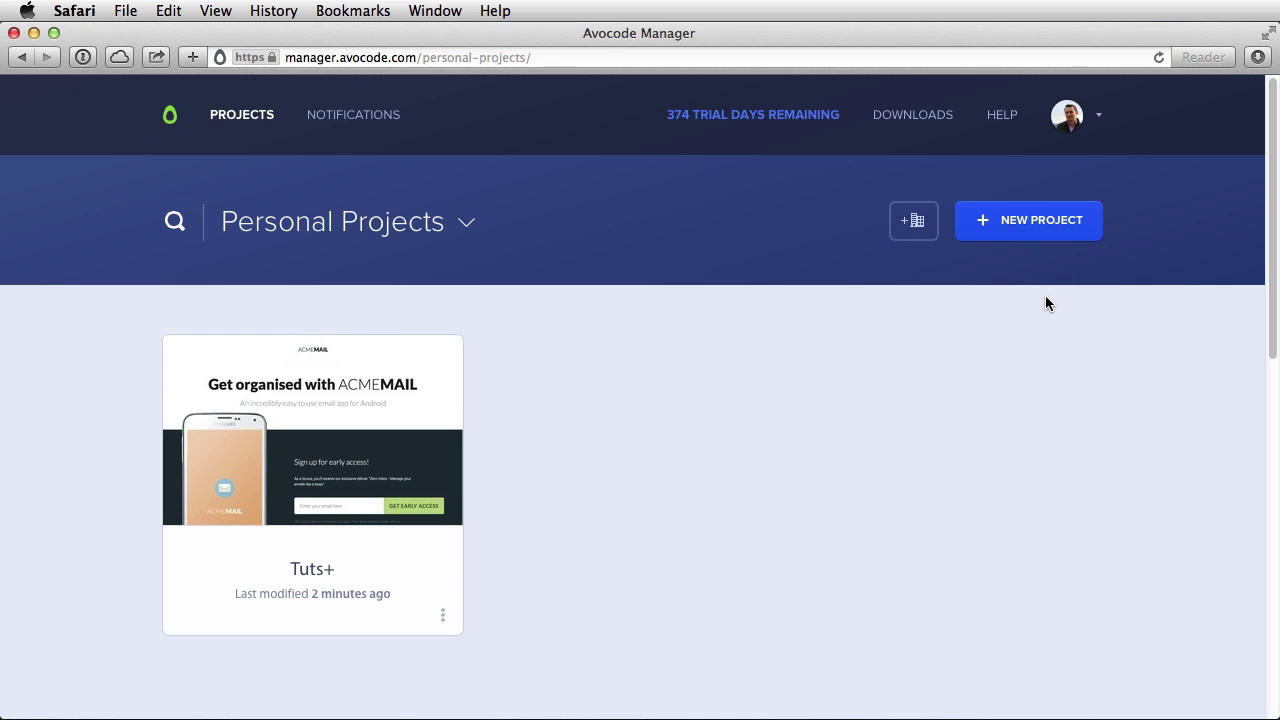
Step: Open the Tuts+ project and preview the Assets design's detail page
left_click(312, 440)
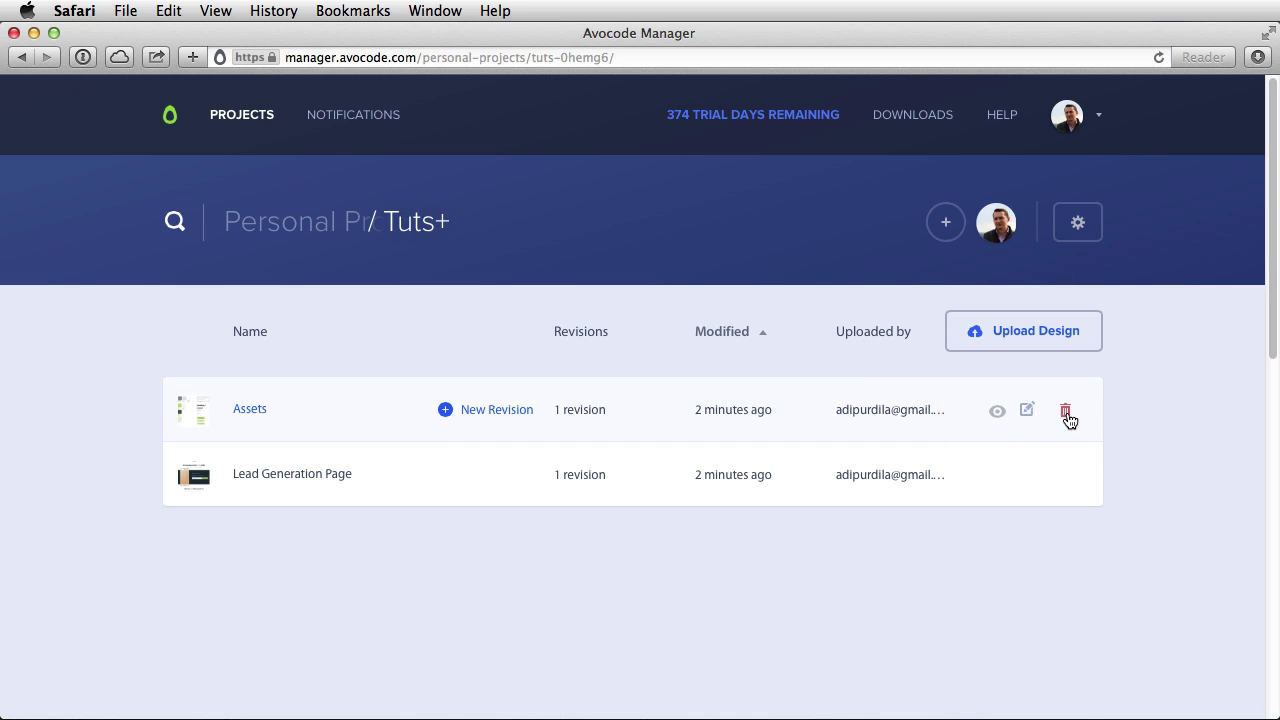
left_click(998, 412)
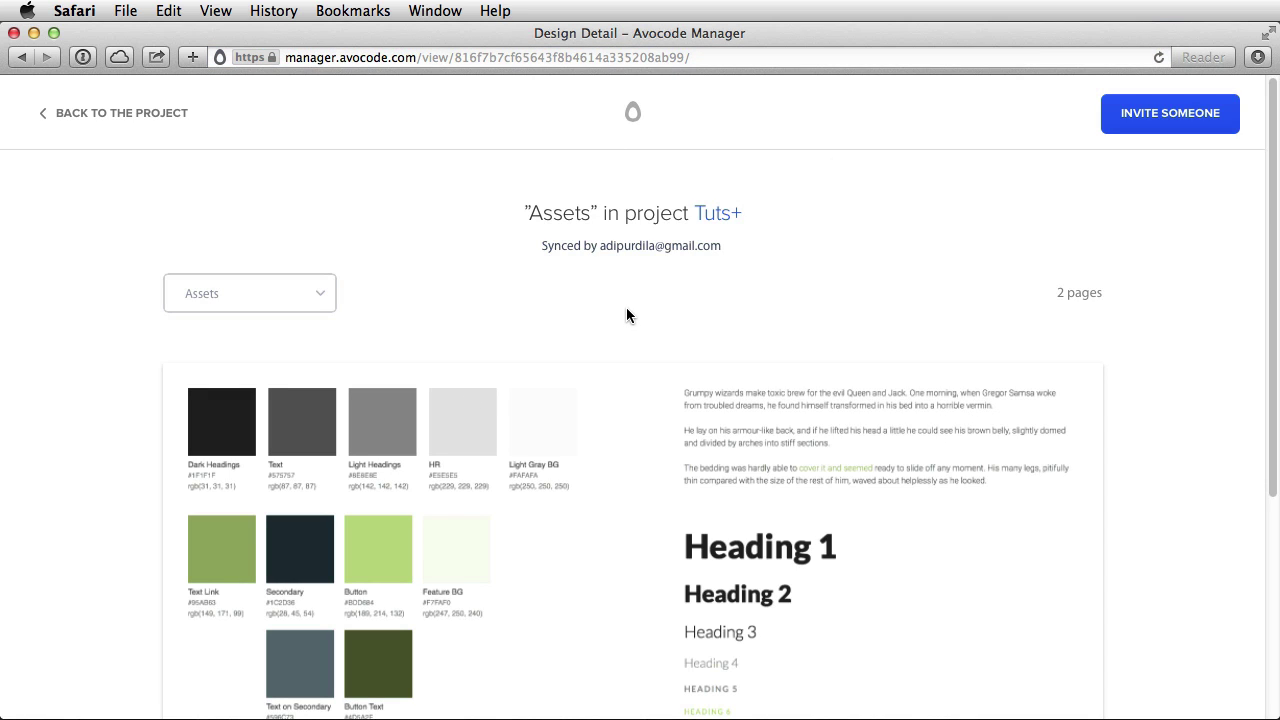
left_click(137, 114)
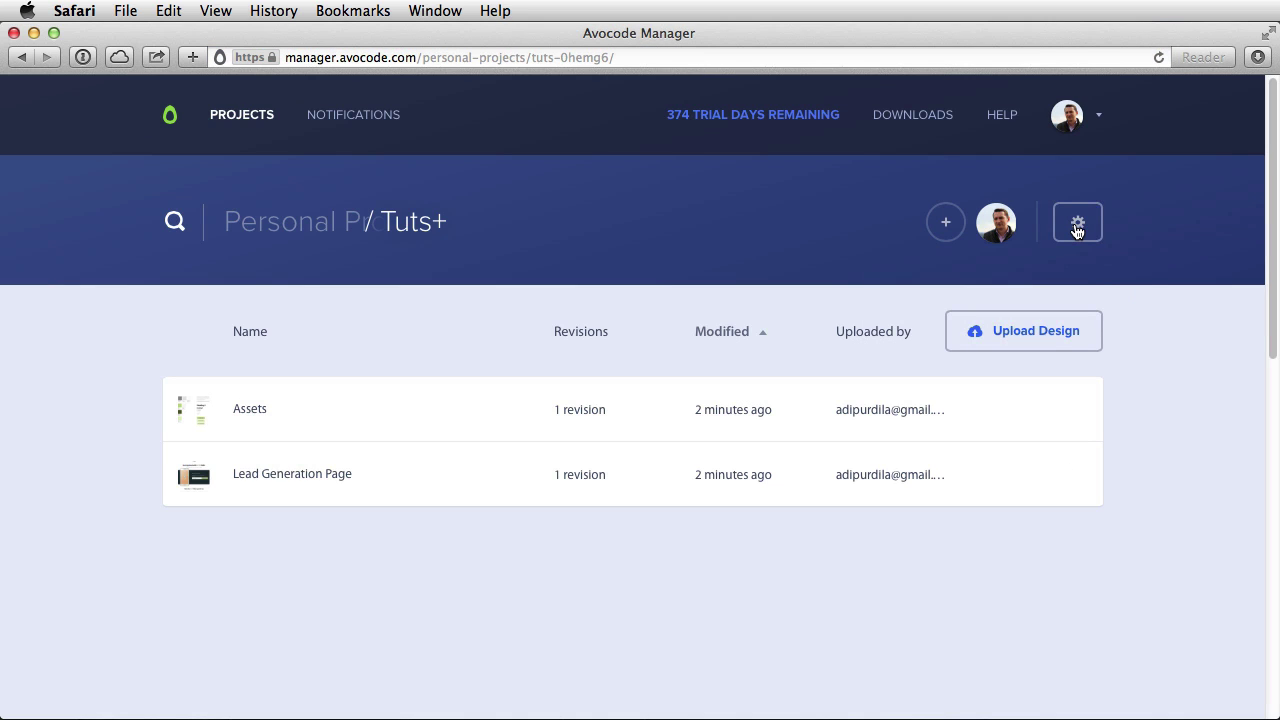
Step: Review the Tuts+ project's gear menu and close it without deleting the project
left_click(1077, 231)
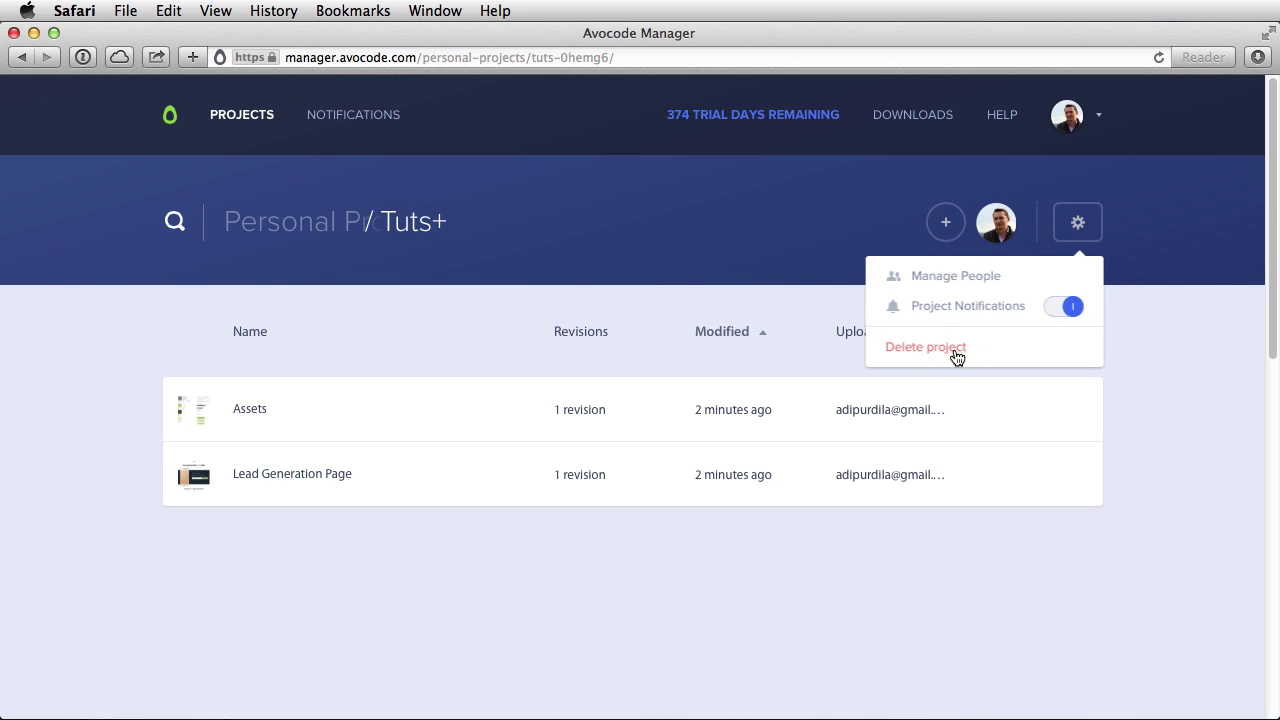
left_click(1154, 329)
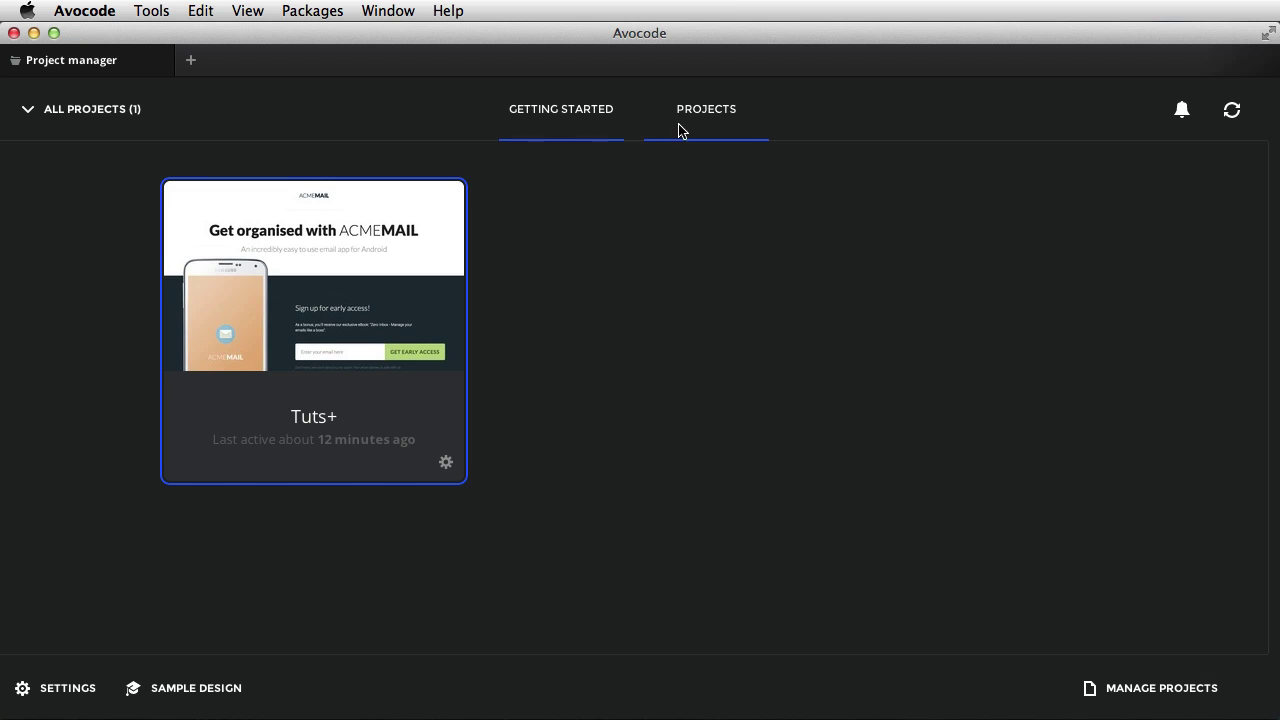
left_click(592, 116)
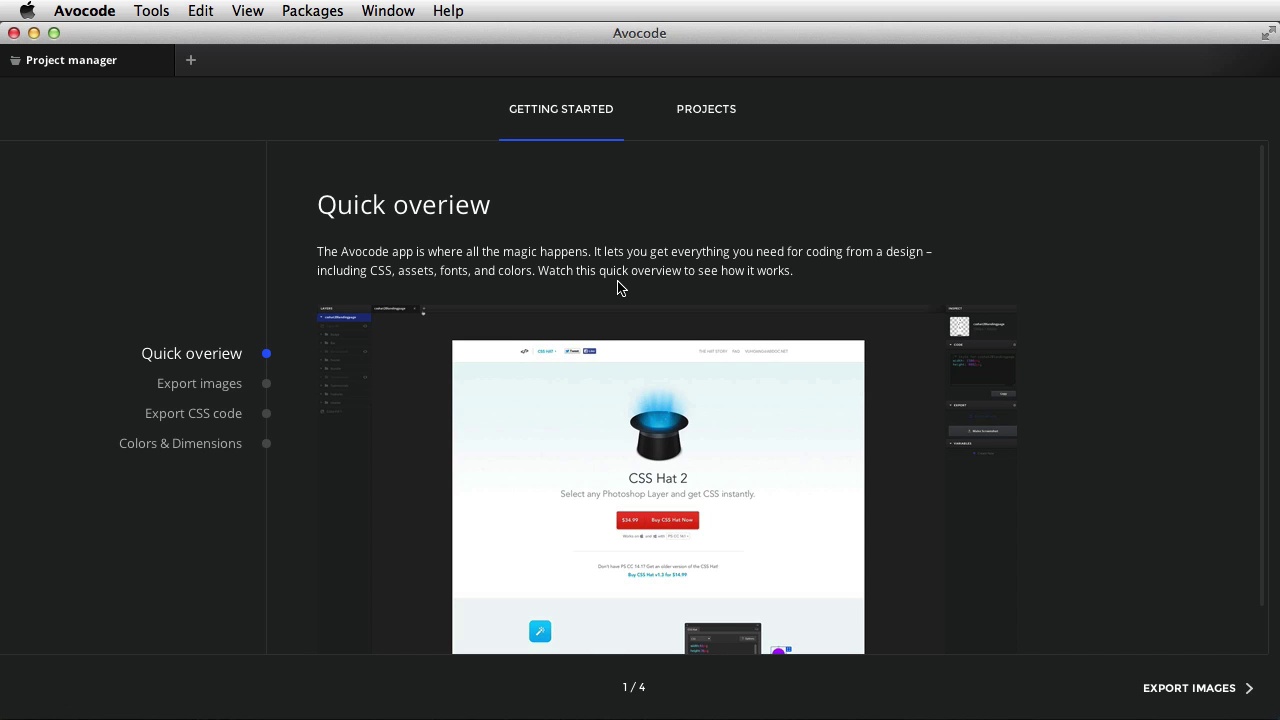
left_click(1204, 689)
left_click(1205, 690)
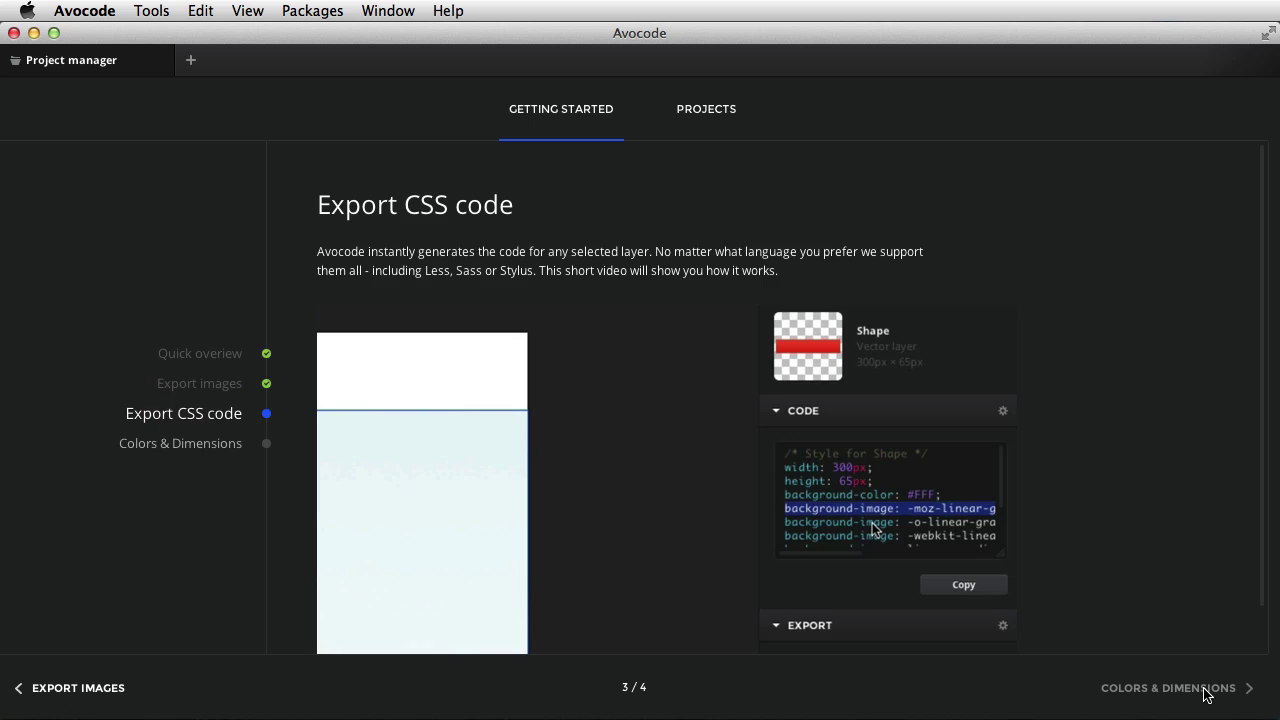
left_click(1206, 690)
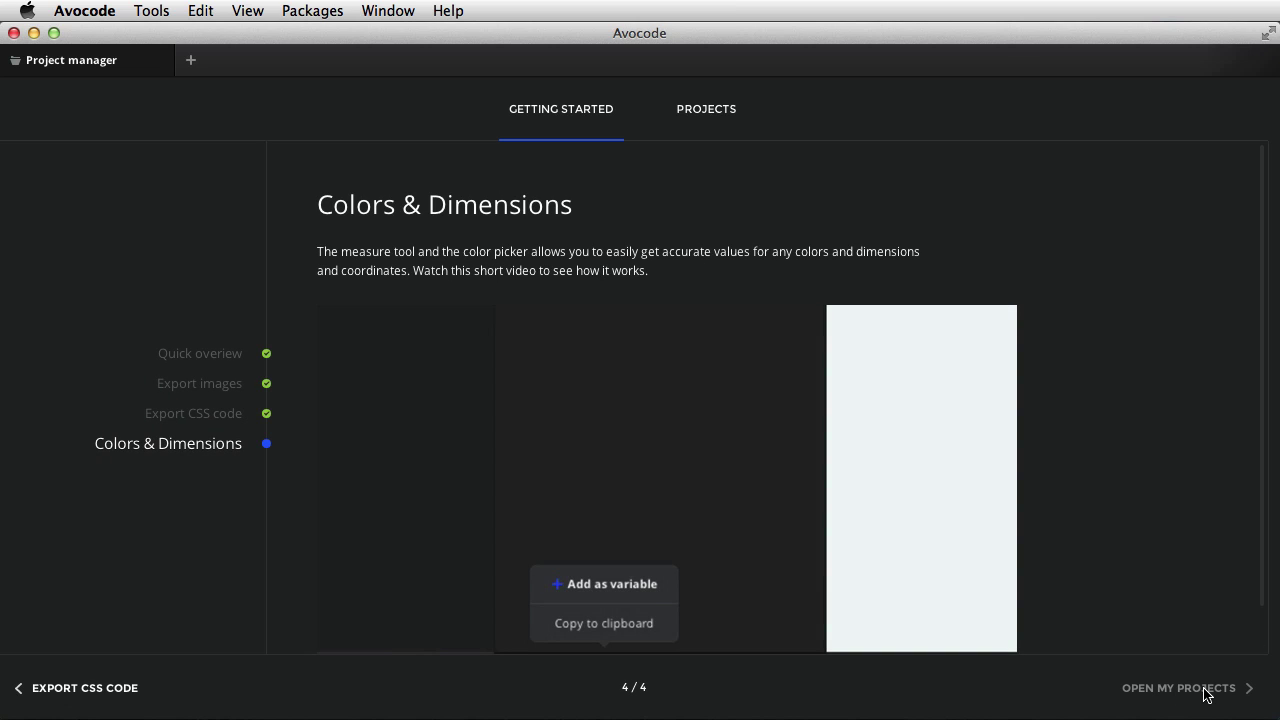
left_click(1206, 690)
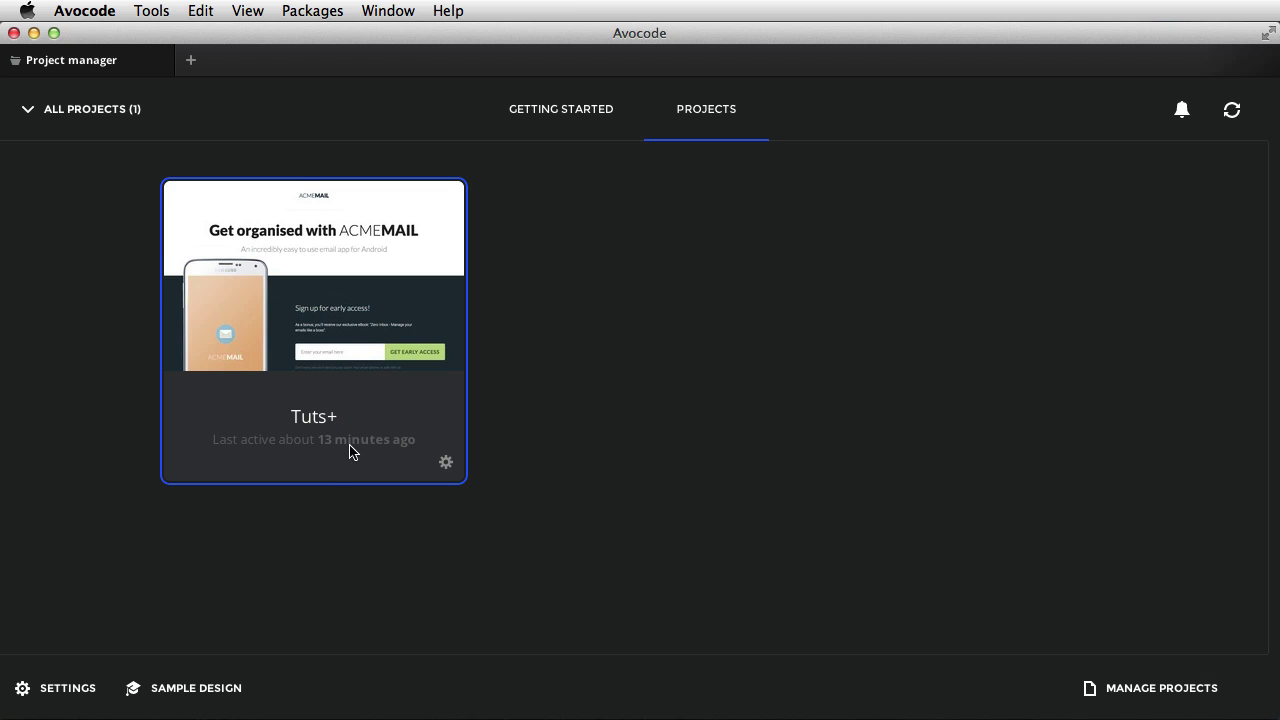
Step: Check the Tuts+ settings, sync projects, and open Tuts+ to list its Assets and Lead Generation Page designs
left_click(446, 463)
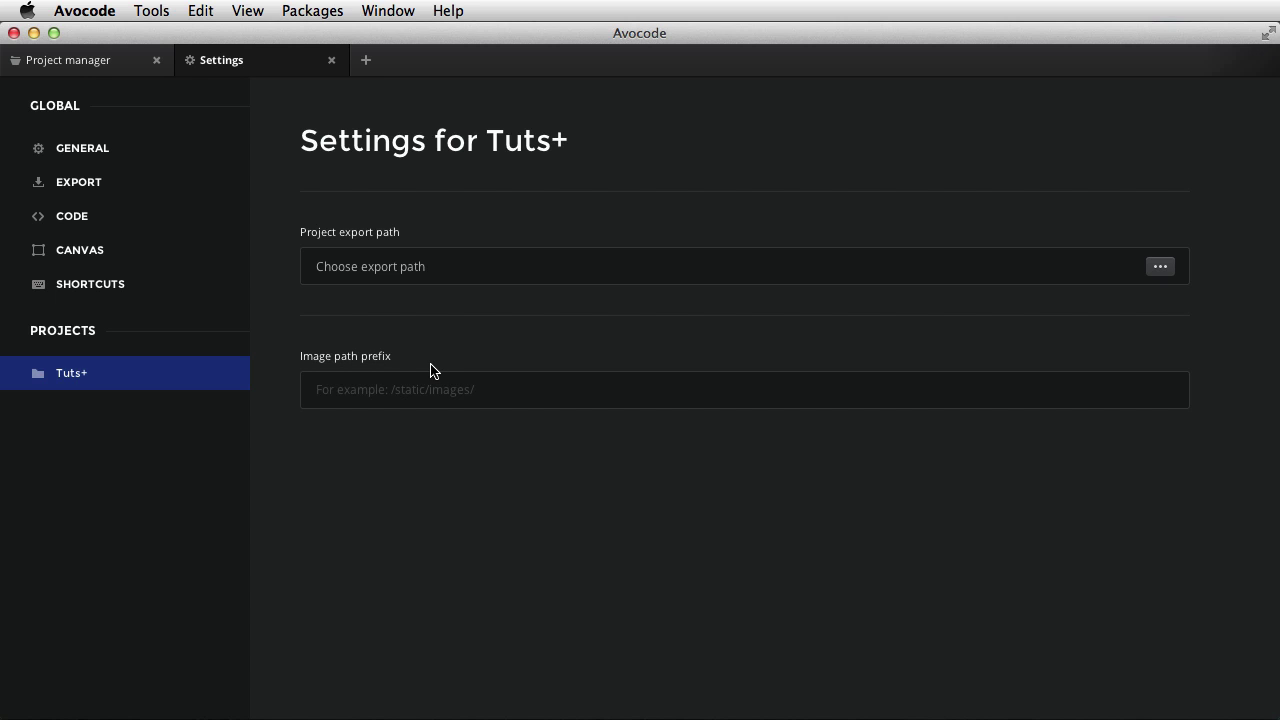
left_click(331, 60)
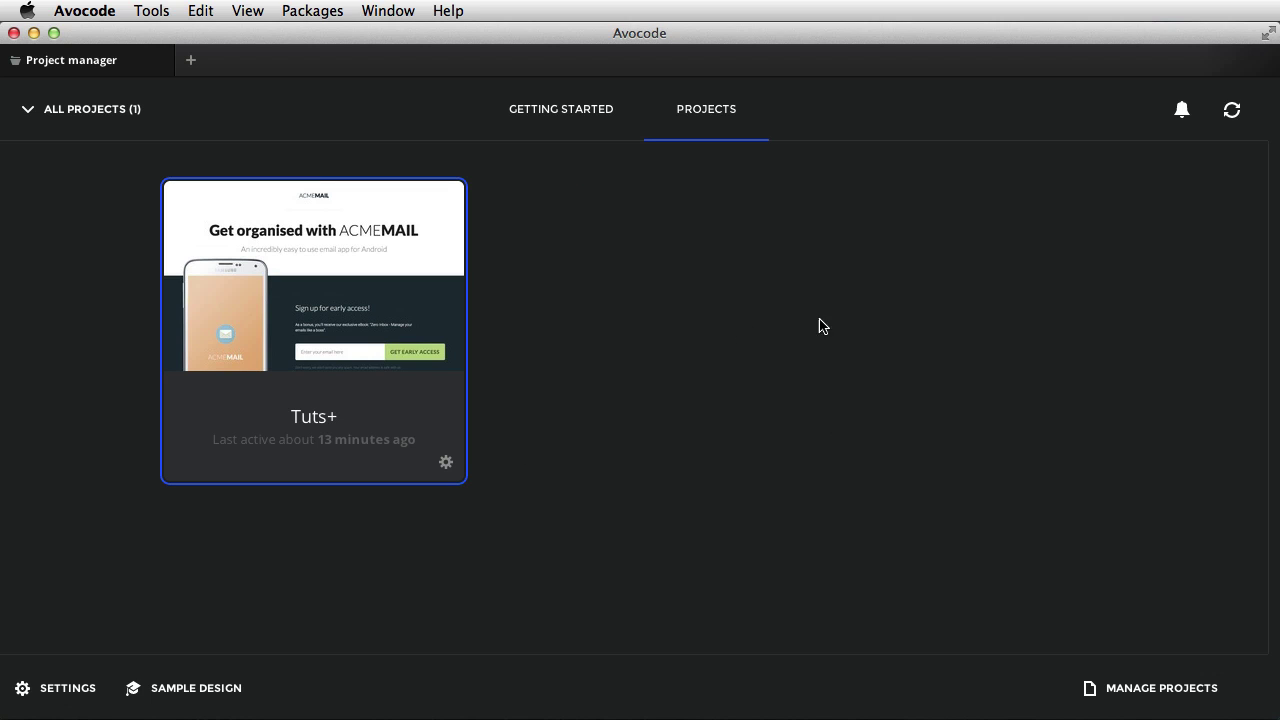
left_click(1232, 110)
left_click(343, 254)
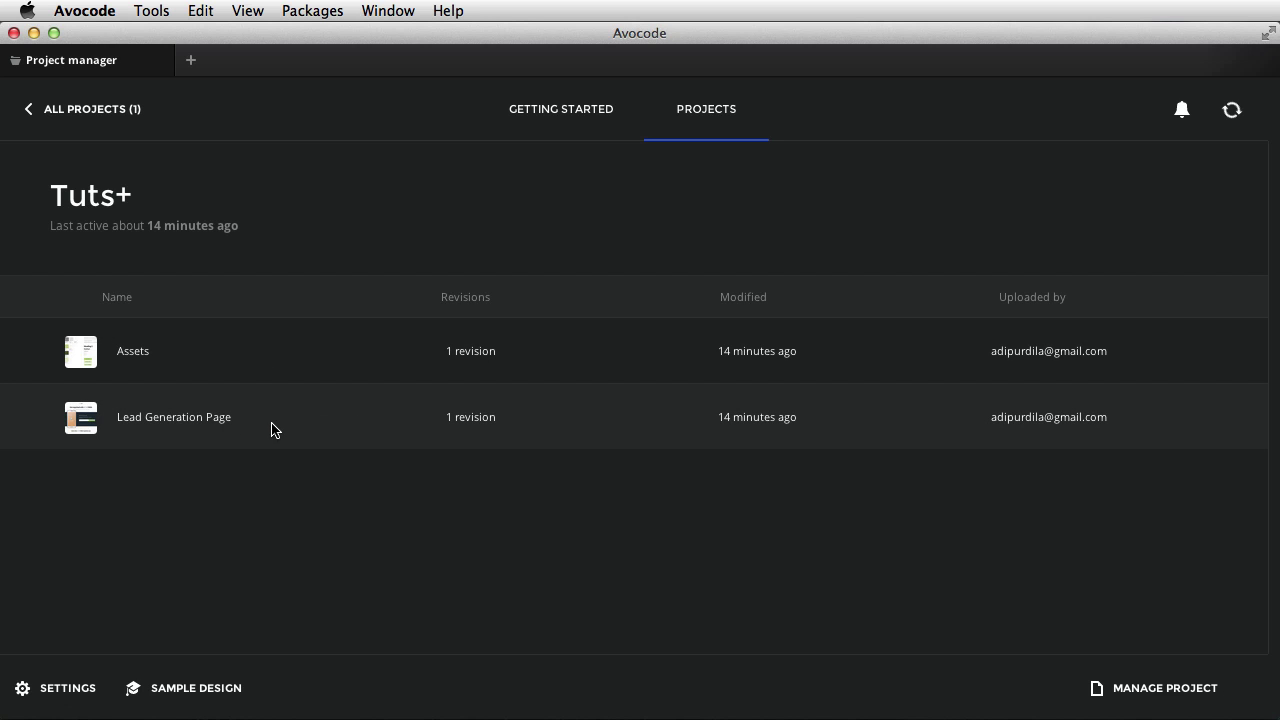
key("super+Tab")
key("super+Tab")
key("super+Tab")
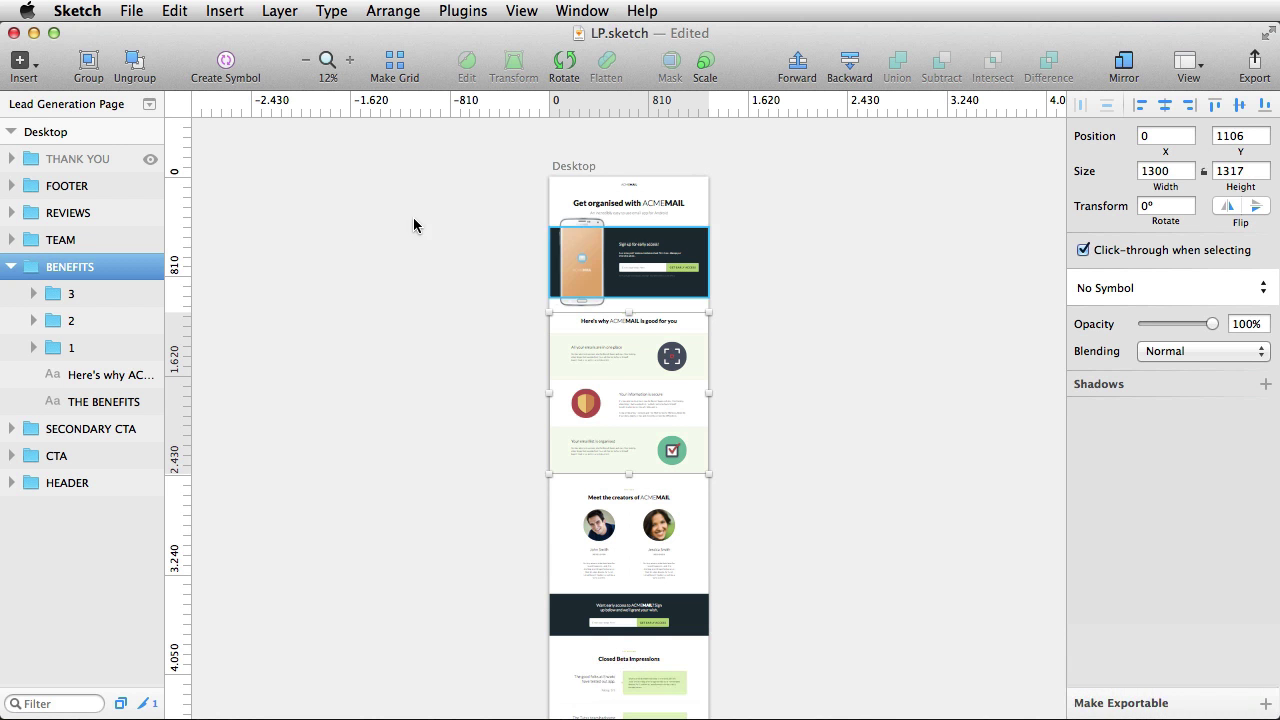
left_click(149, 104)
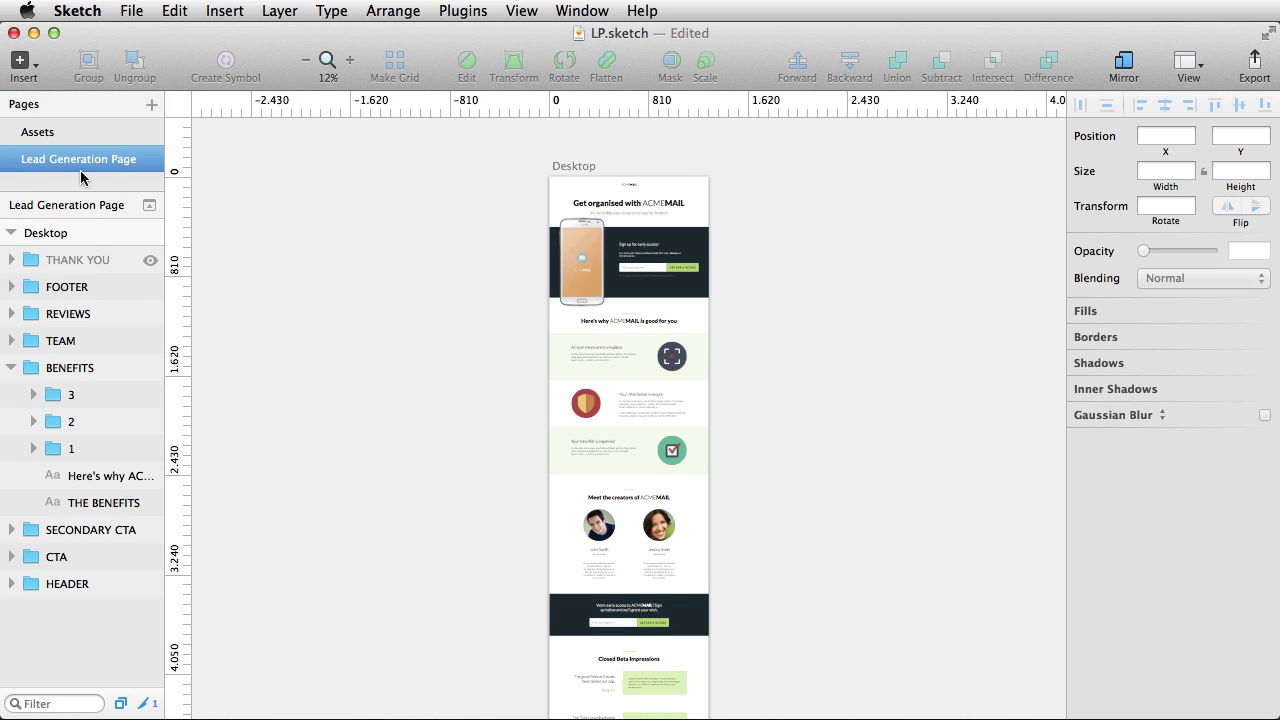
left_click(54, 133)
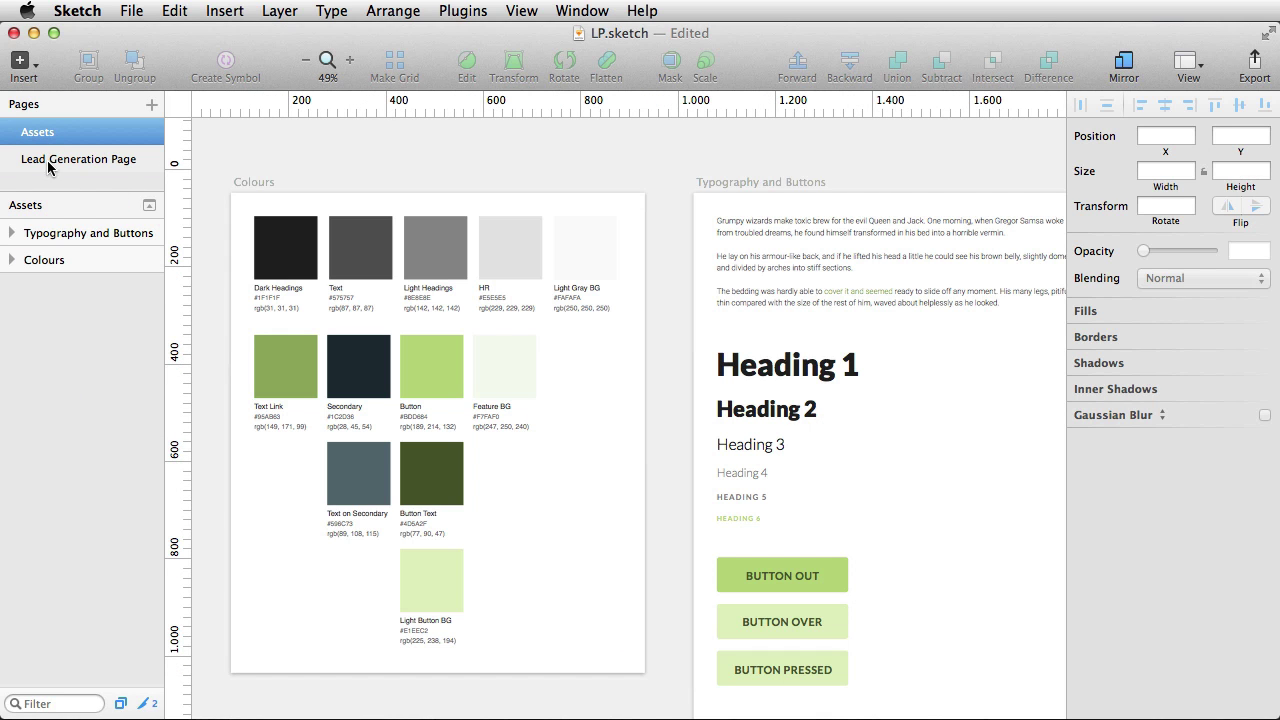
left_click(114, 161)
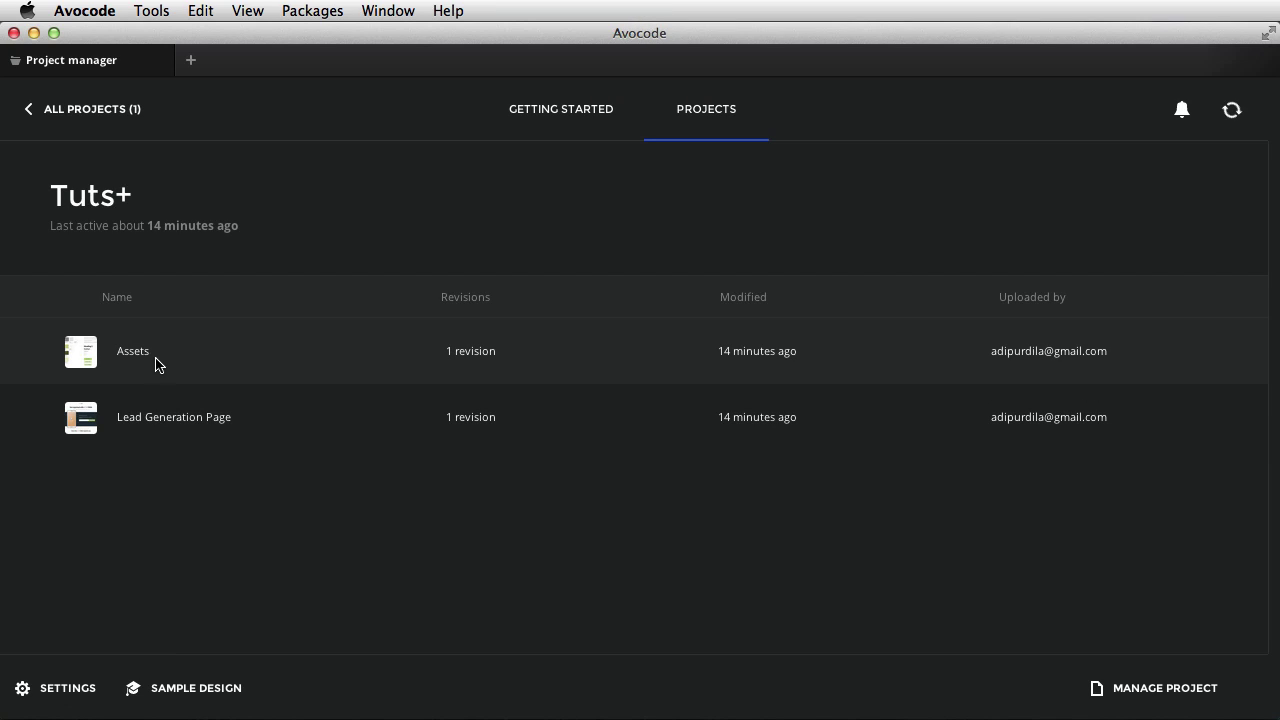
left_click(168, 364)
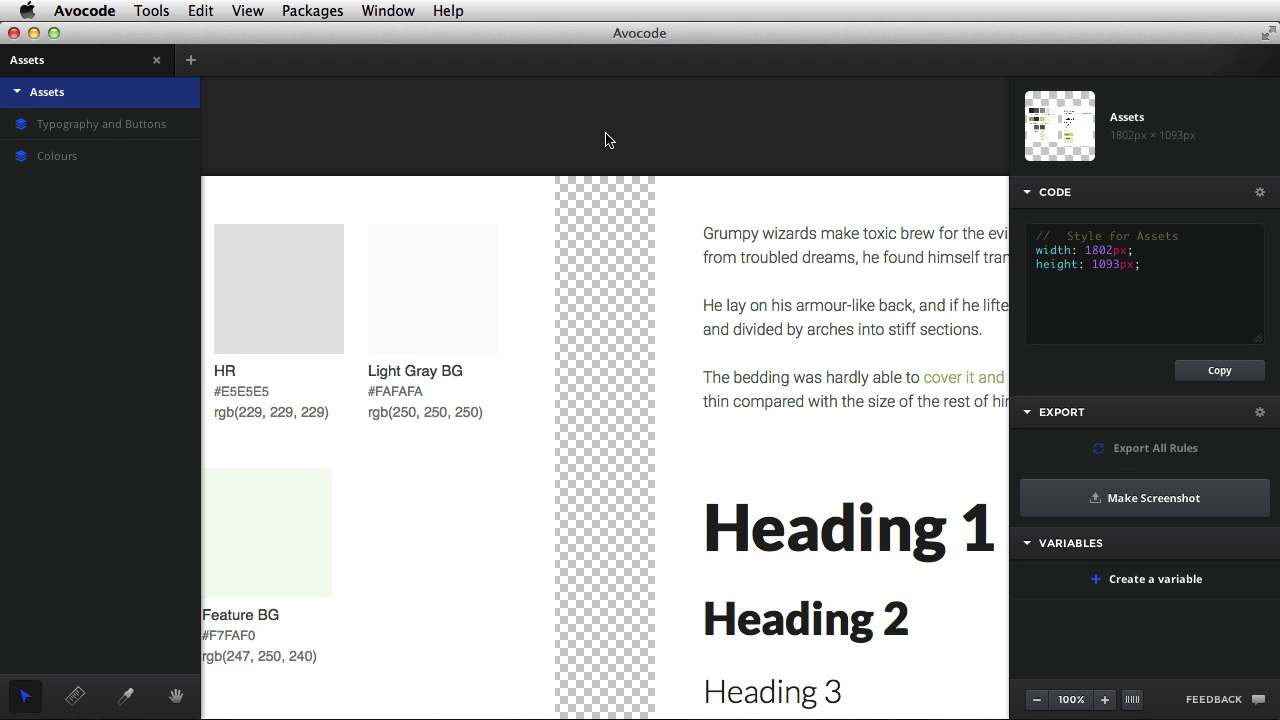
Step: Open the Assets design from the Tuts+ project list
scroll(606, 140, "down", 8)
scroll(643, 233, "down", 5)
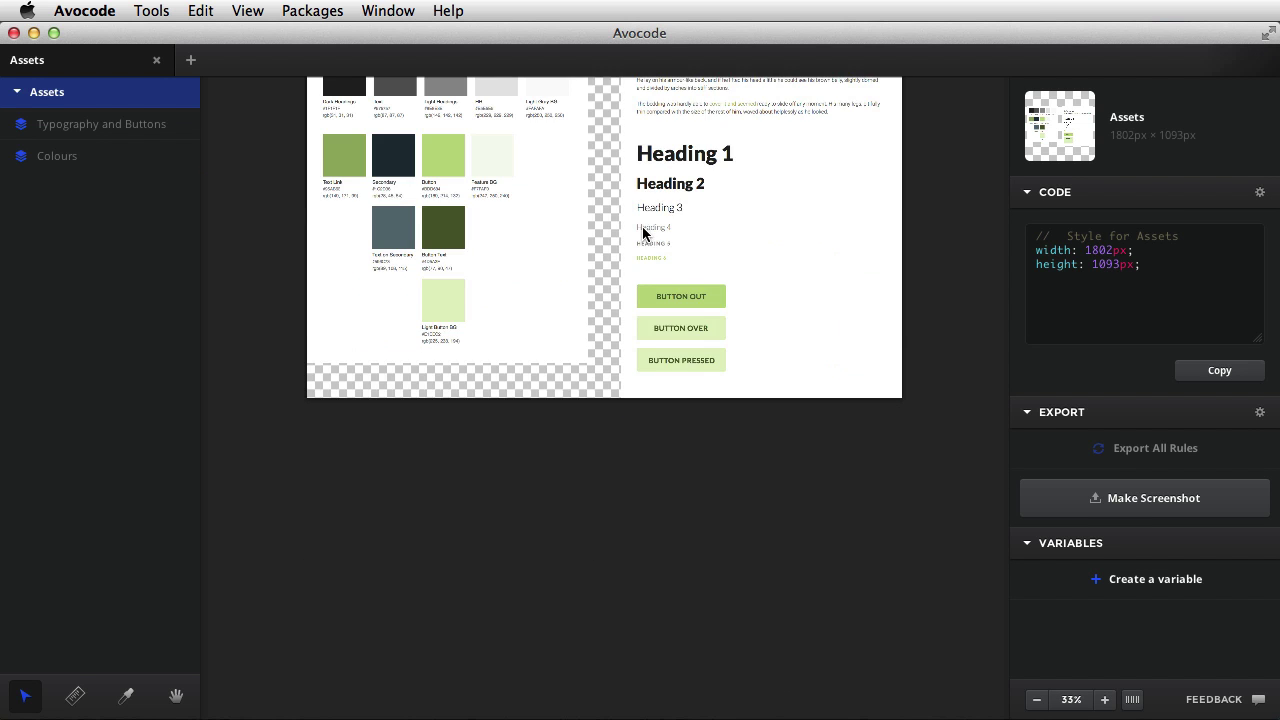
scroll(643, 233, "up", 3)
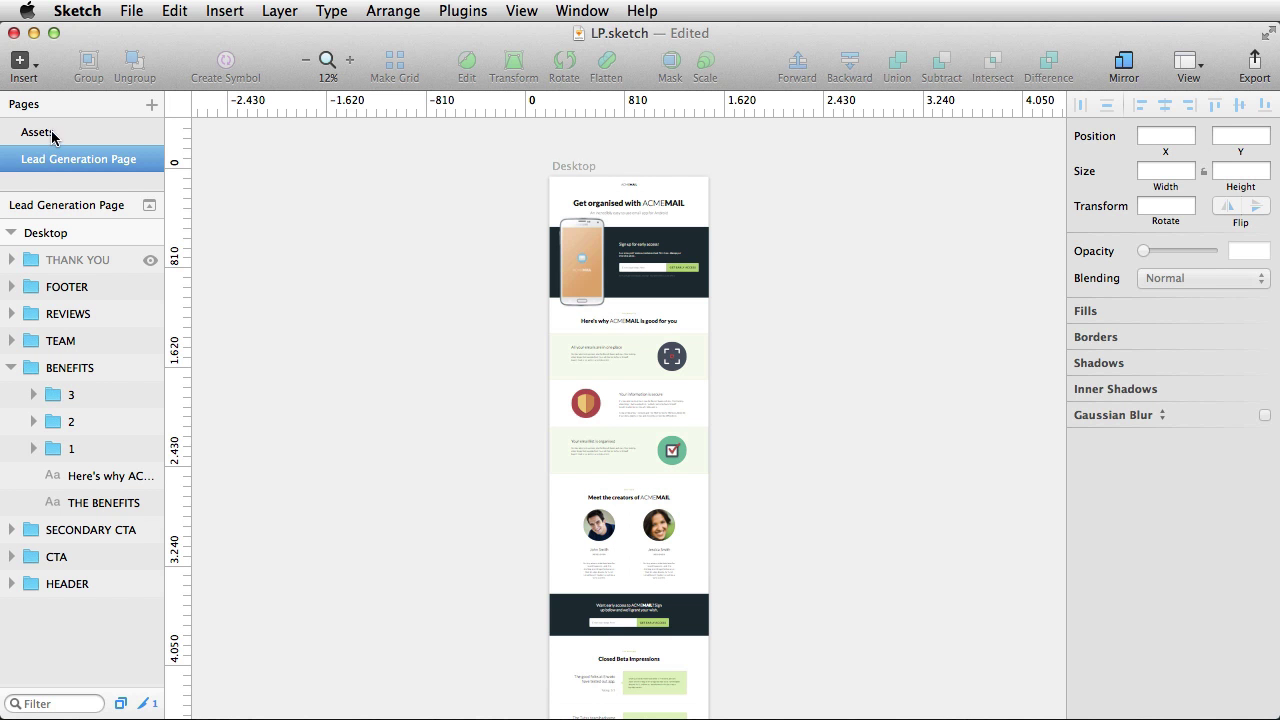
left_click(52, 134)
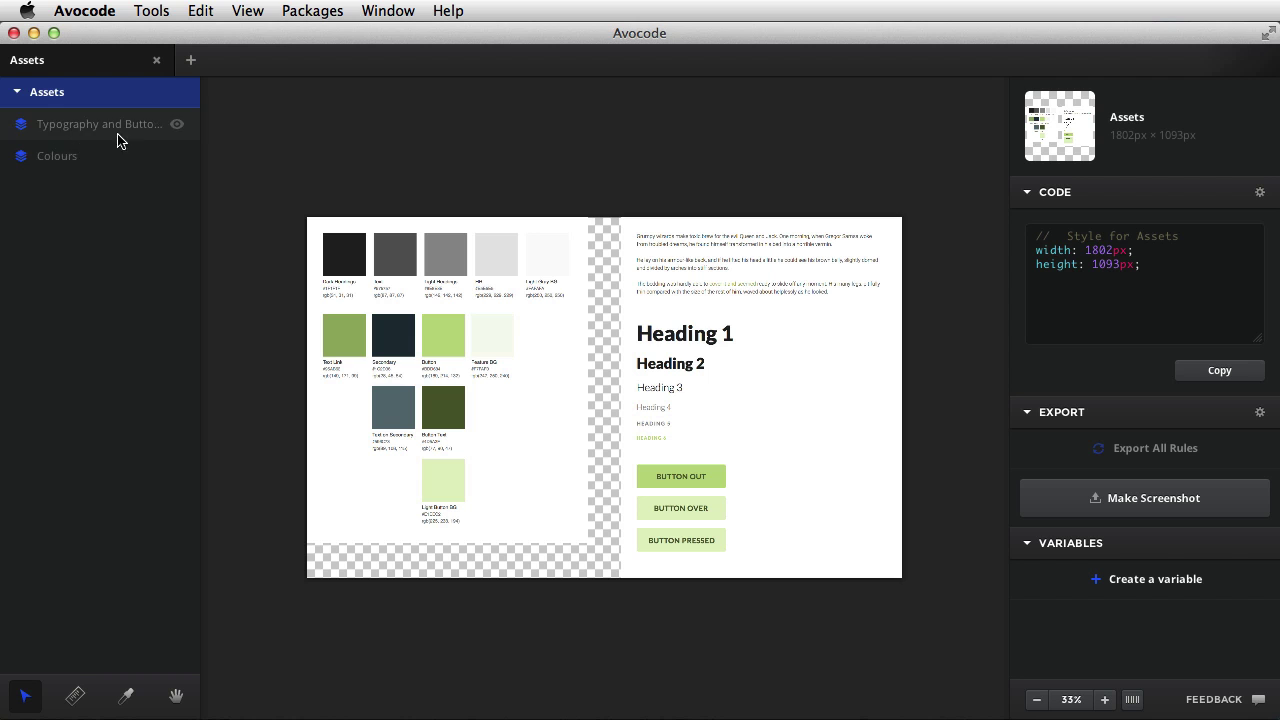
Step: Hide and re-show the Typography and Buttons and Colours artboards
left_click(177, 126)
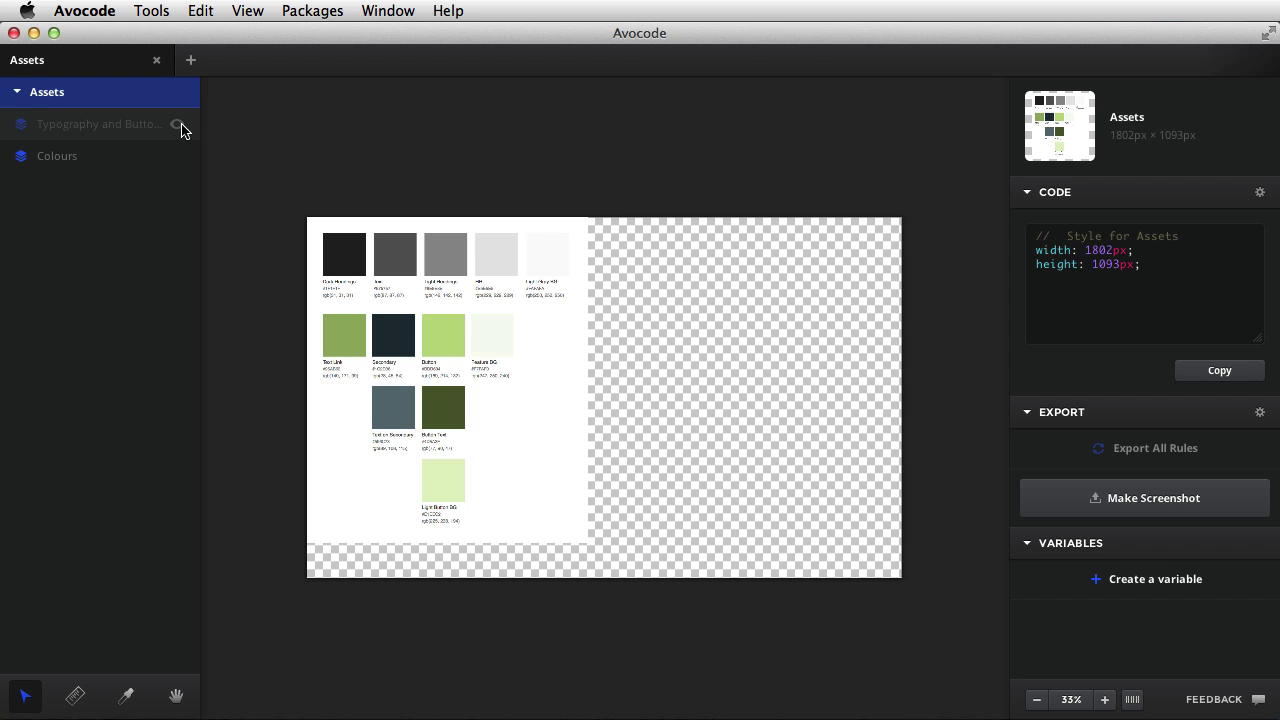
left_click(177, 126)
left_click(177, 156)
left_click(177, 156)
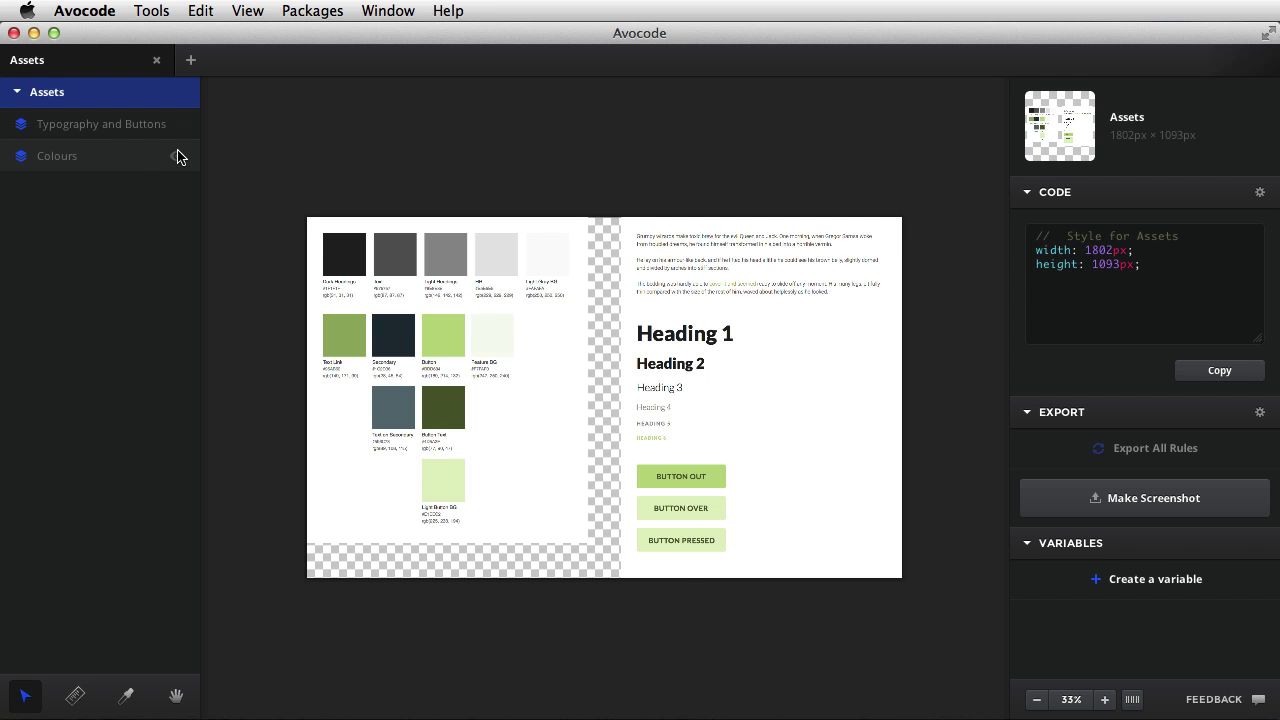
double_click(117, 126)
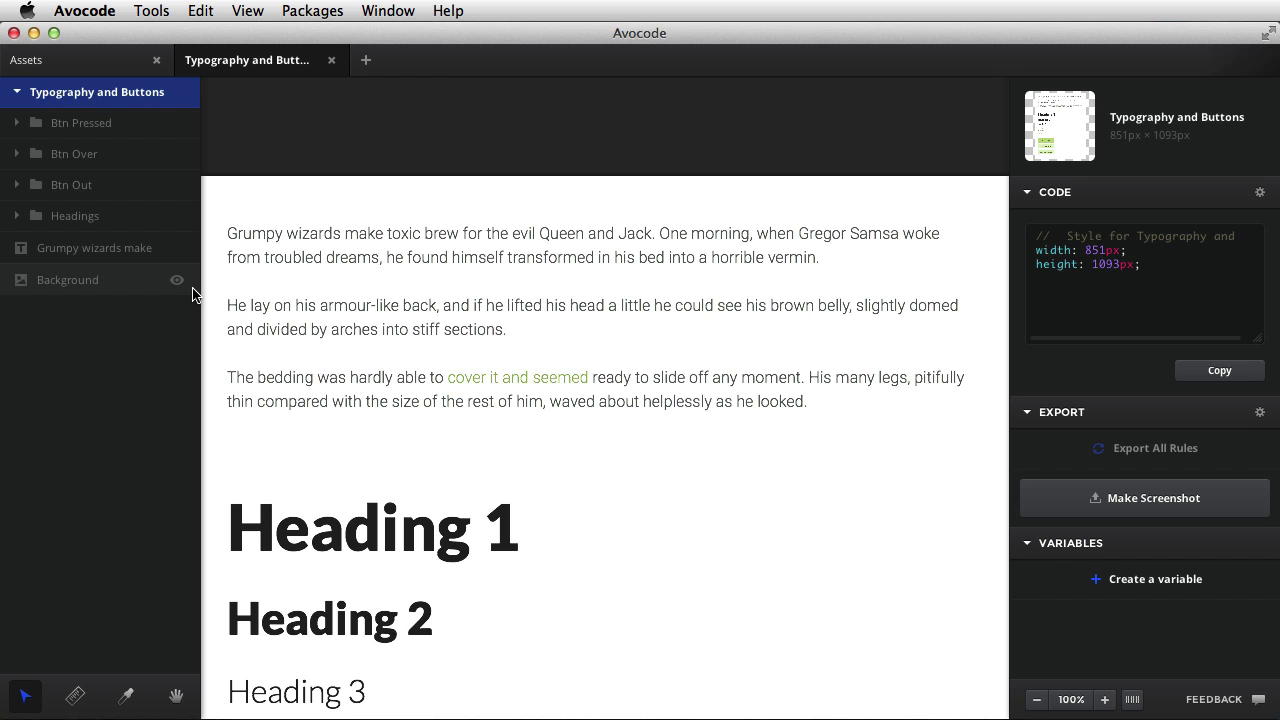
Step: Zoom out and inspect the BUTTON OVER text style inside the Btn Over group
key("super+minus")
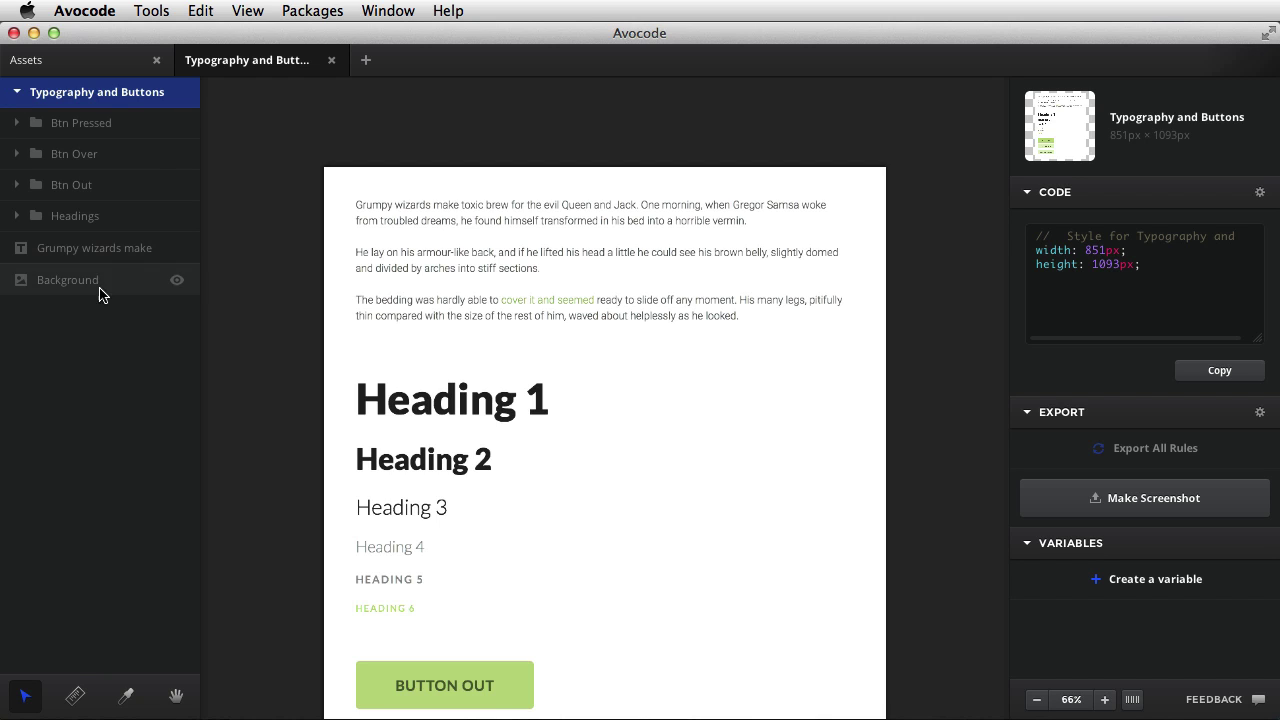
left_click(17, 155)
left_click(18, 155)
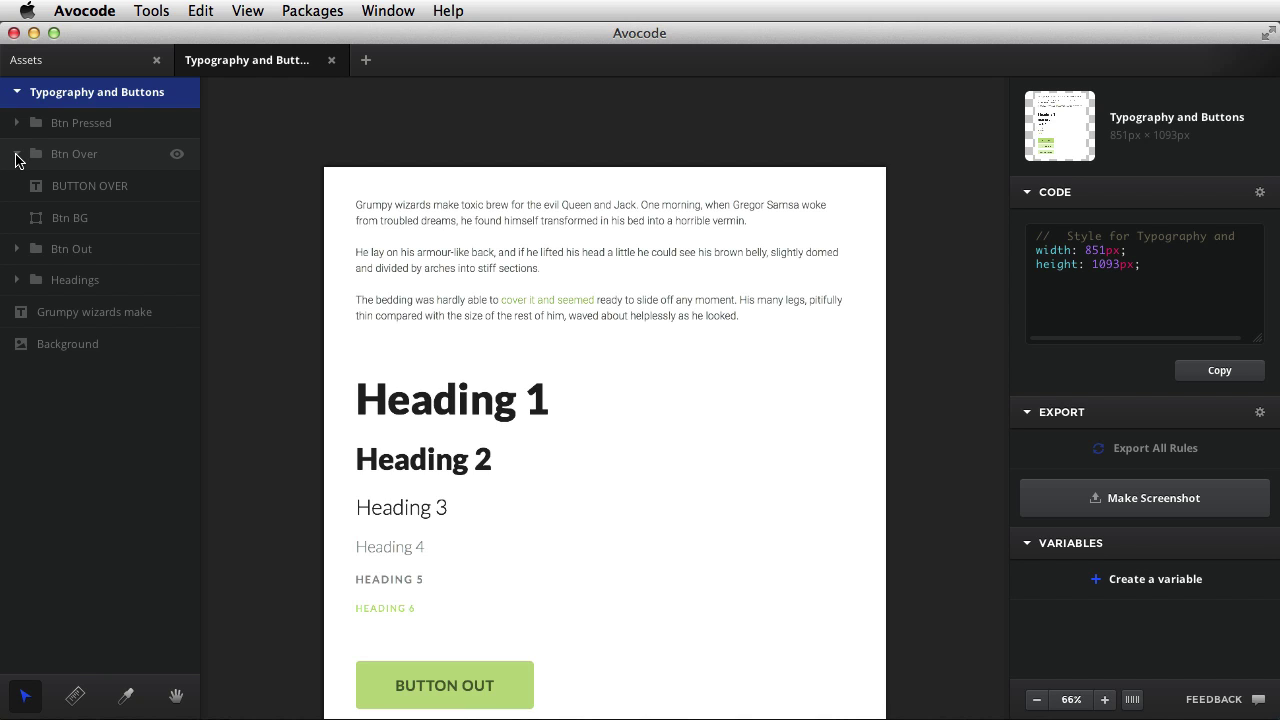
left_click(92, 188)
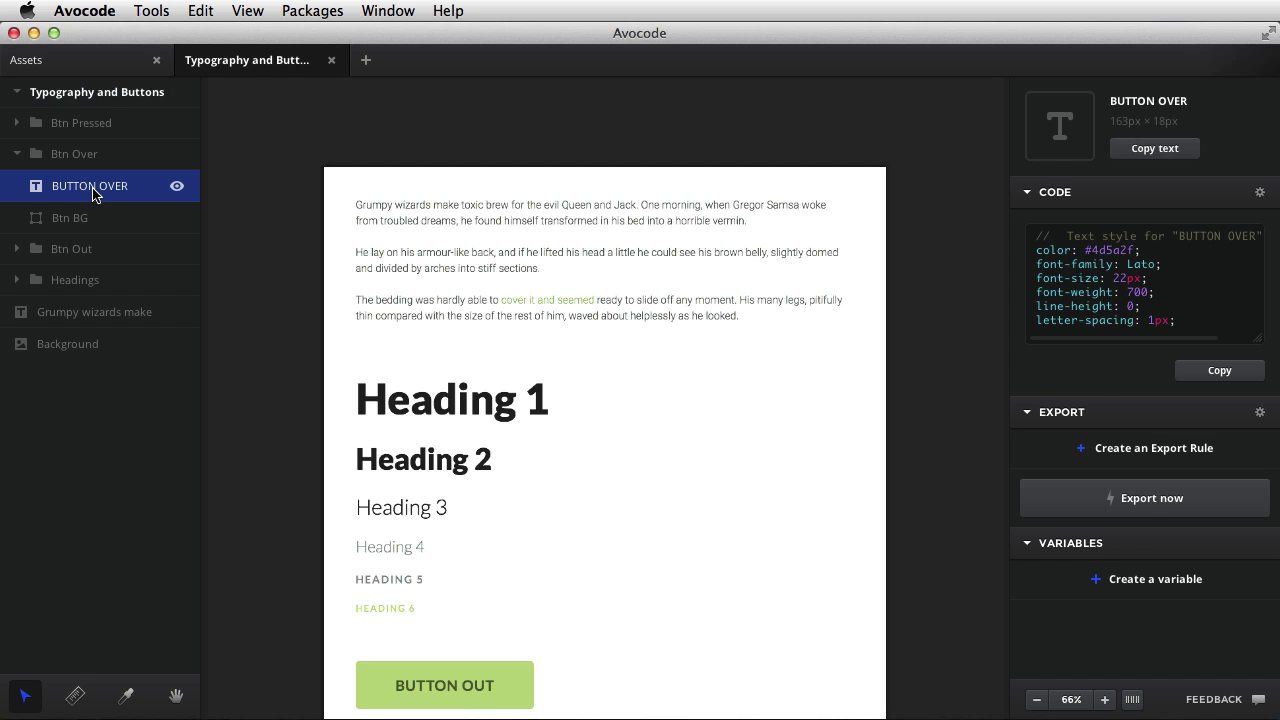
Step: Inspect Headings 1–3, the paragraph and Background, then select all six headings for their CSS
left_click(460, 214)
left_click(457, 402)
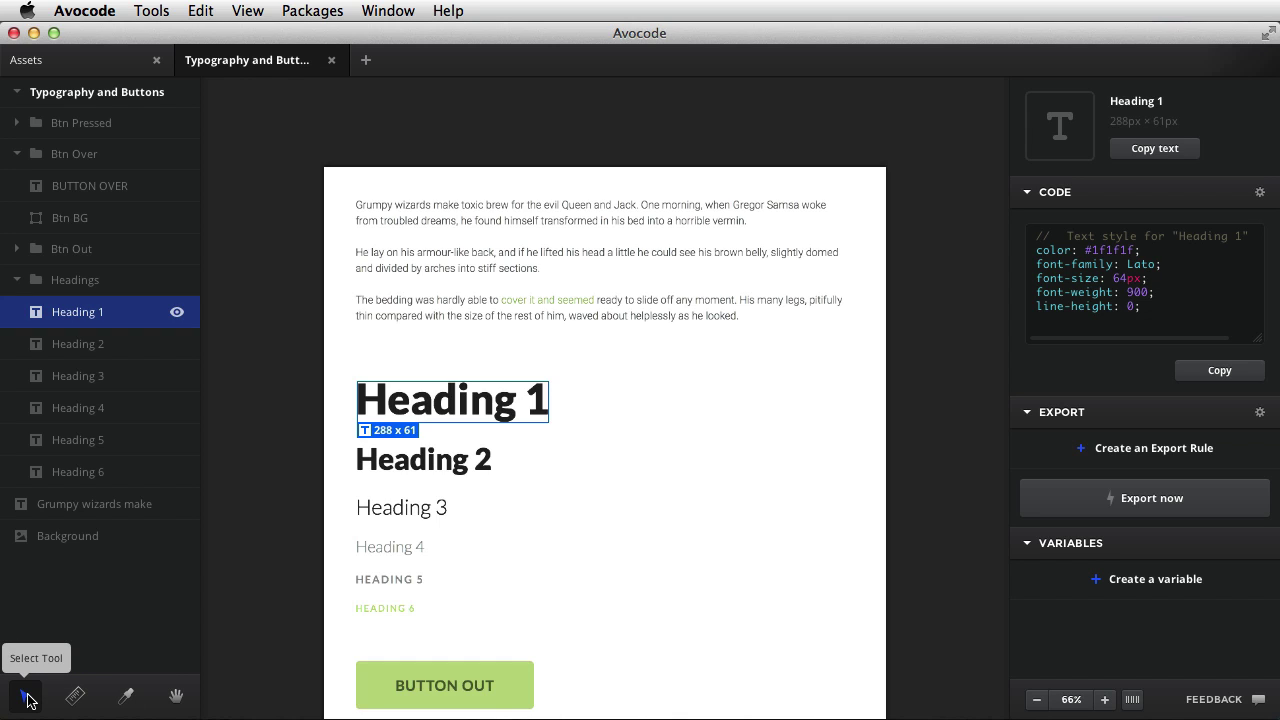
left_click(478, 466)
left_click(425, 508)
left_click(397, 594)
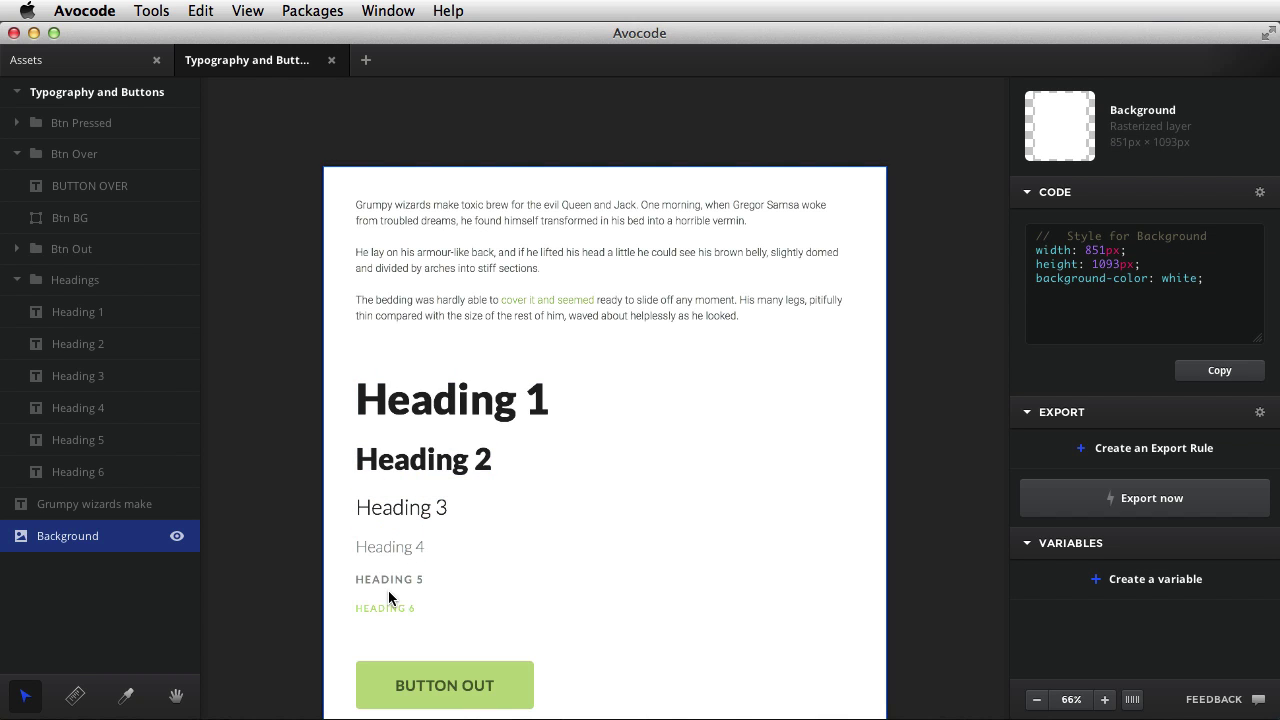
left_click(464, 295)
left_click_drag(682, 350, 352, 592)
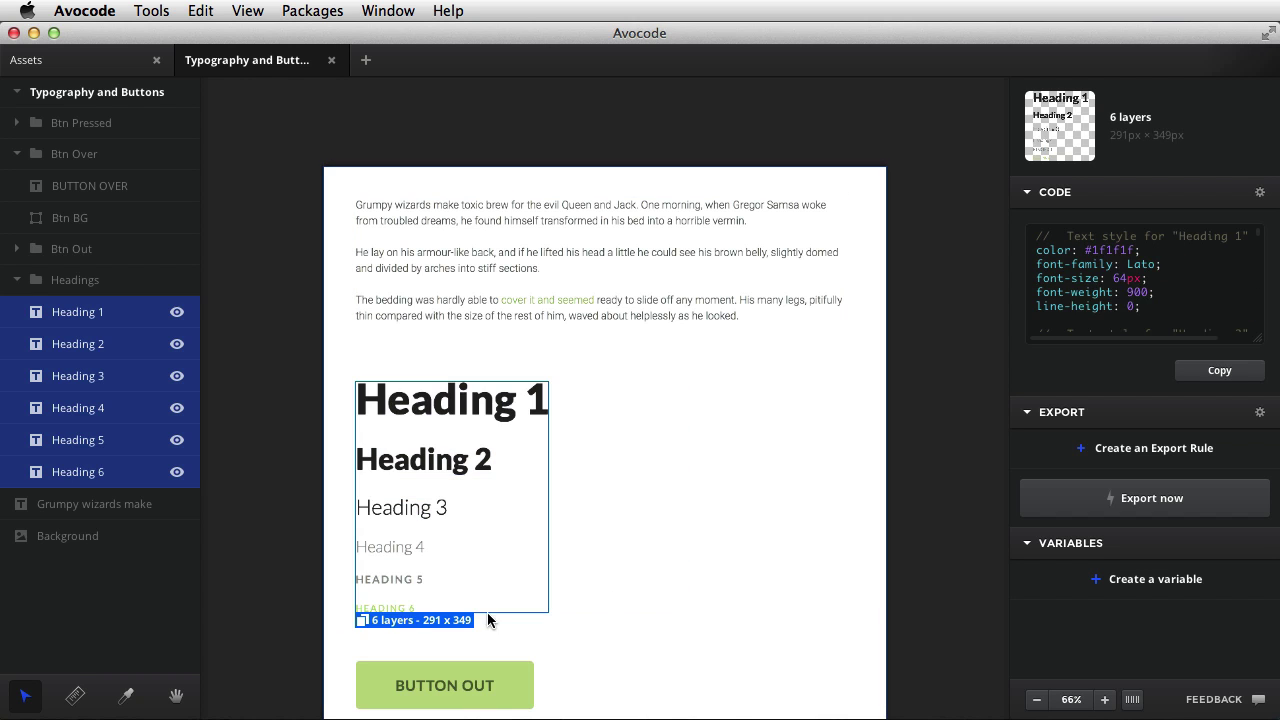
Step: Switch to distance measuring and select Heading 2 to view its text style
left_click(76, 697)
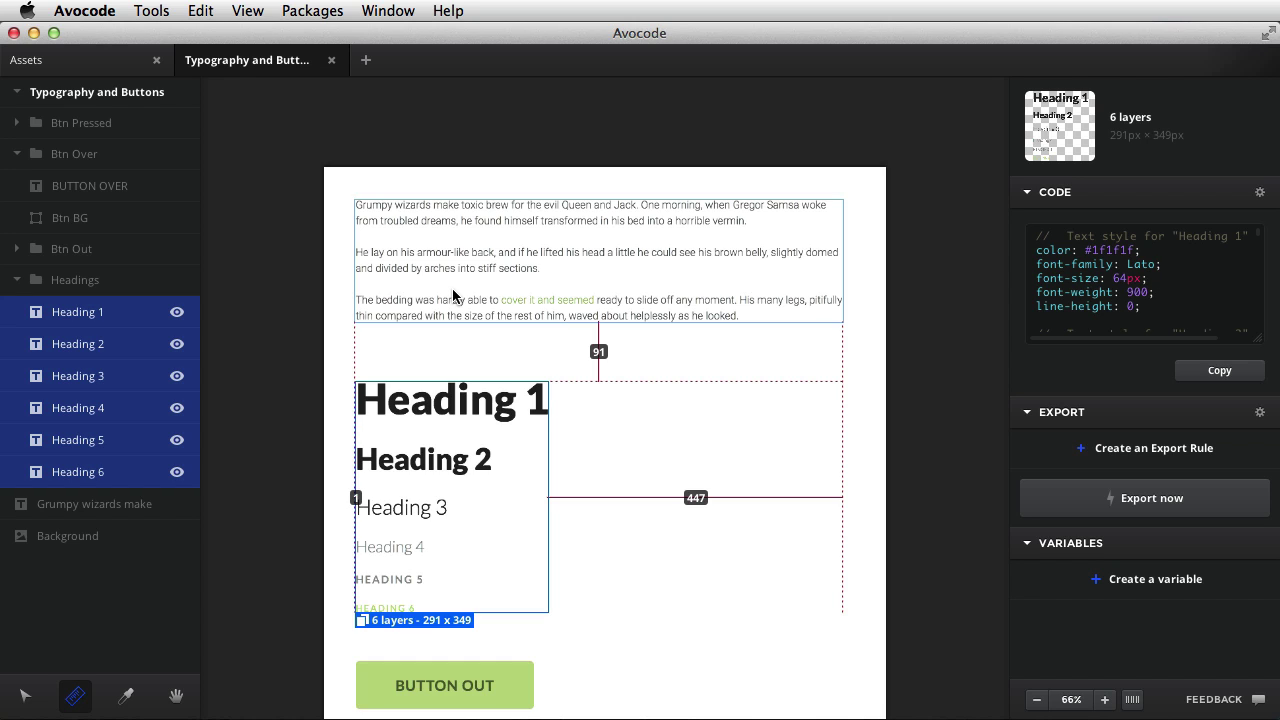
left_click(446, 430)
left_click(472, 470)
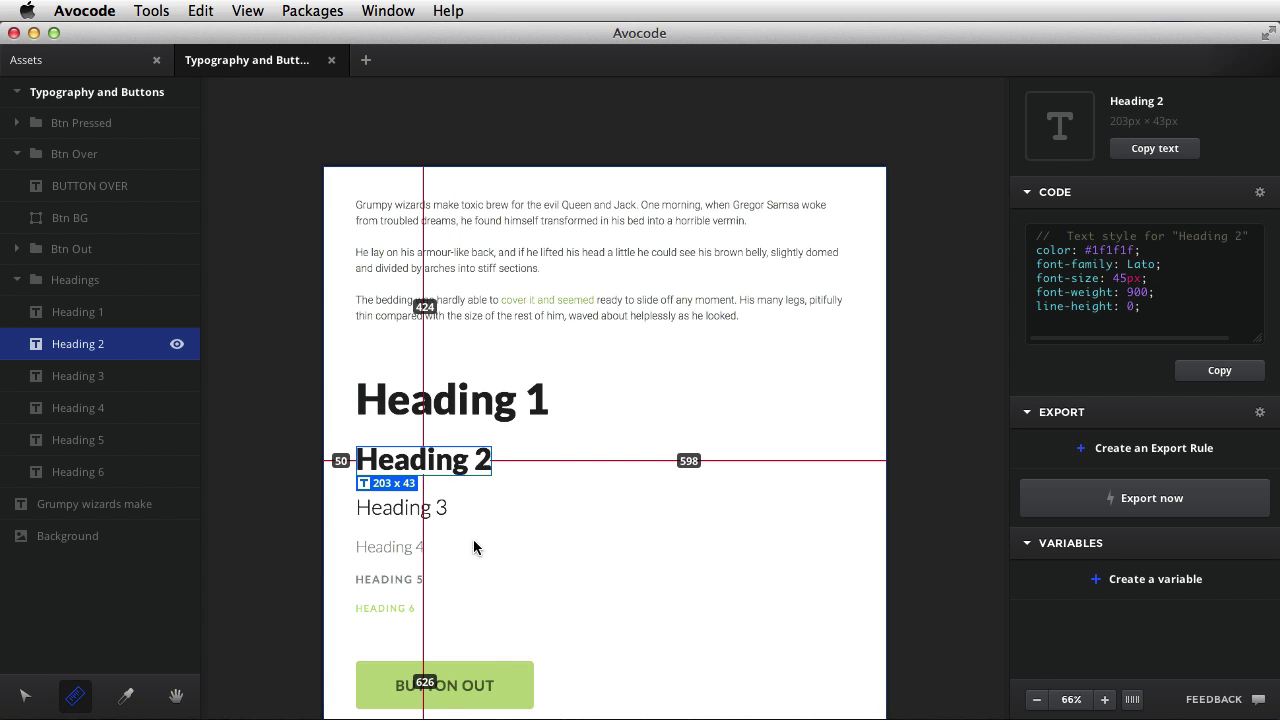
Step: Inspect the BUTTON OVER background: 270×72 px, #e1eec2, 5px border radius
scroll(680, 482, "down", 1)
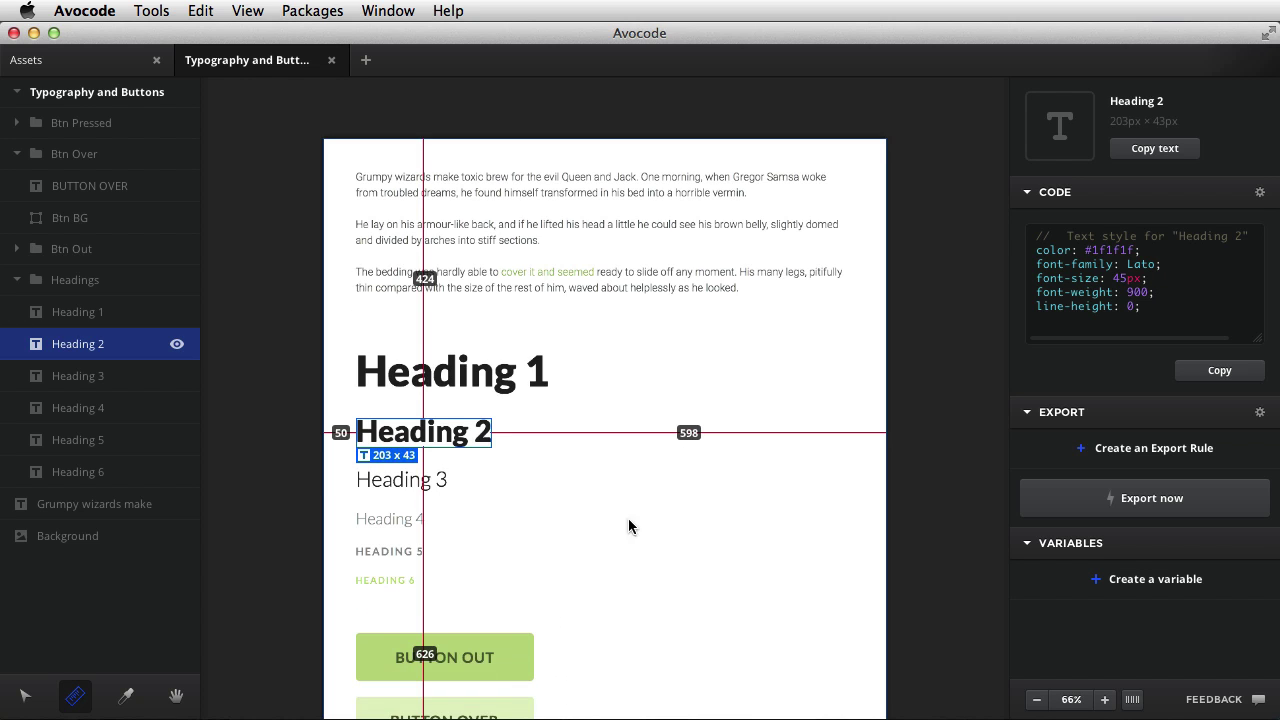
scroll(600, 545, "down", 5)
left_click(520, 400)
scroll(700, 410, "up", 2)
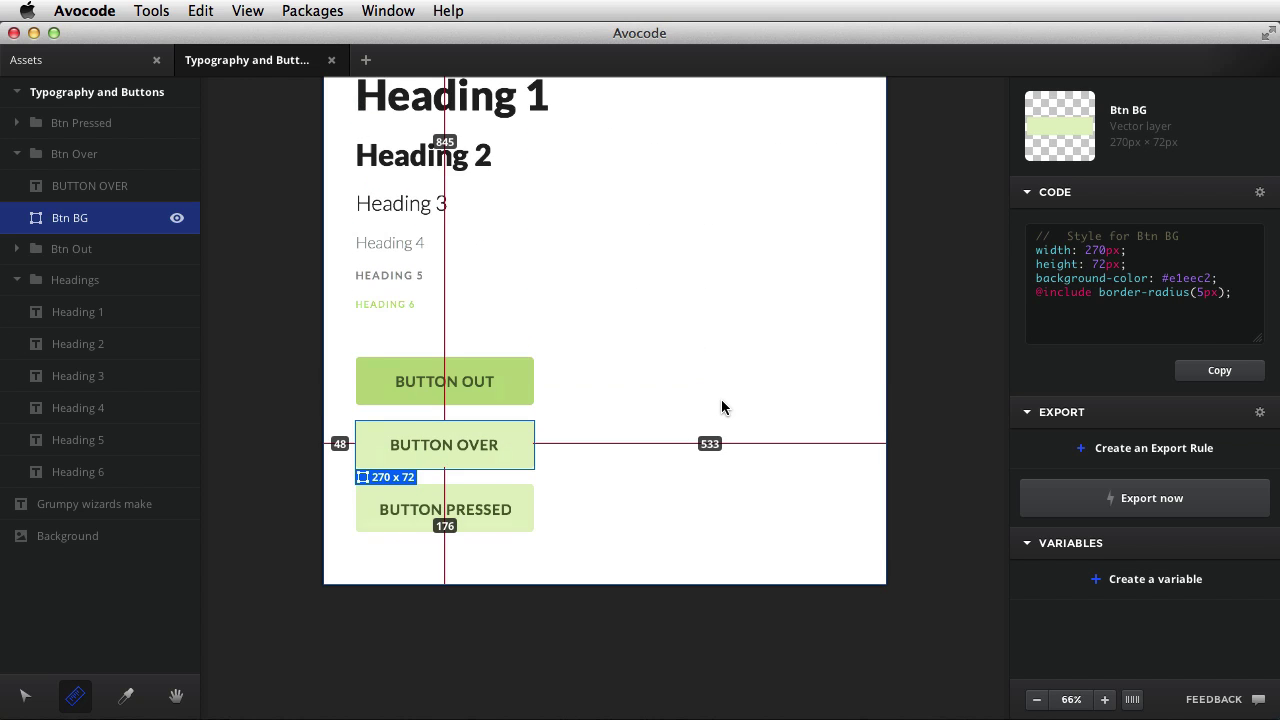
scroll(722, 407, "up", 1)
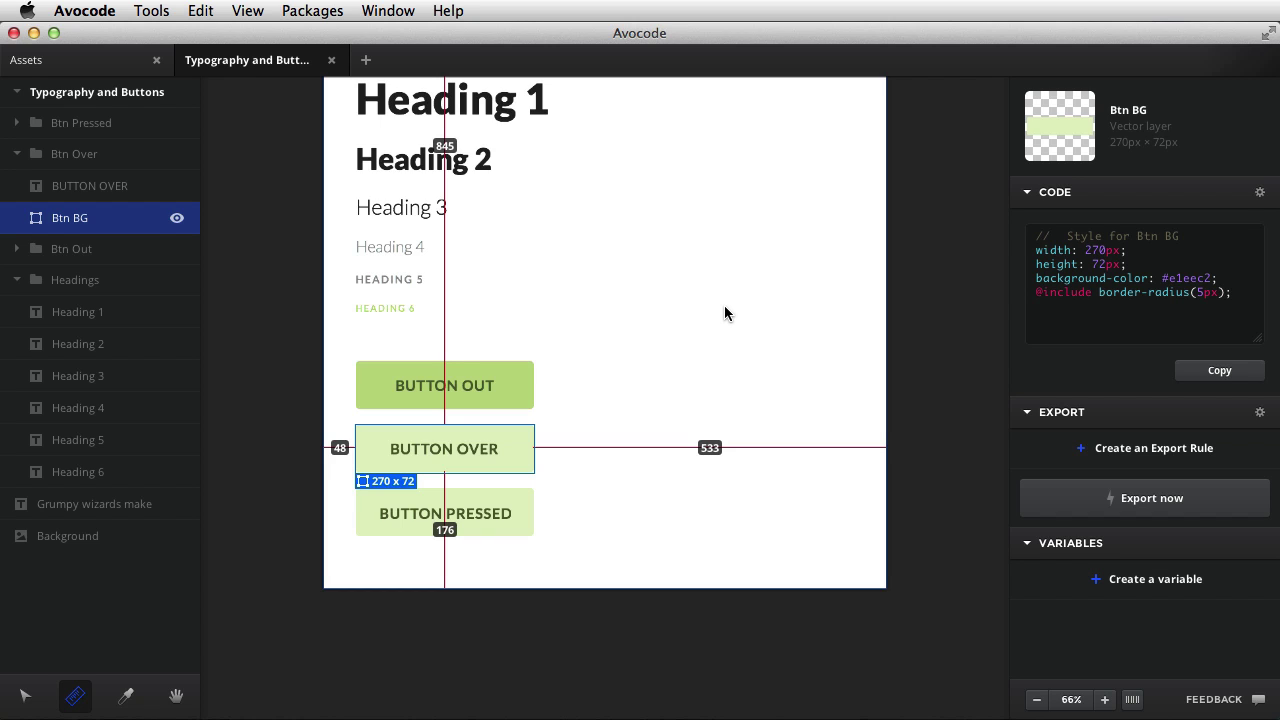
Step: Sample the BUTTON OUT green and copy its hex, then sample the Heading 2 text and BUTTON OVER fill
key("c")
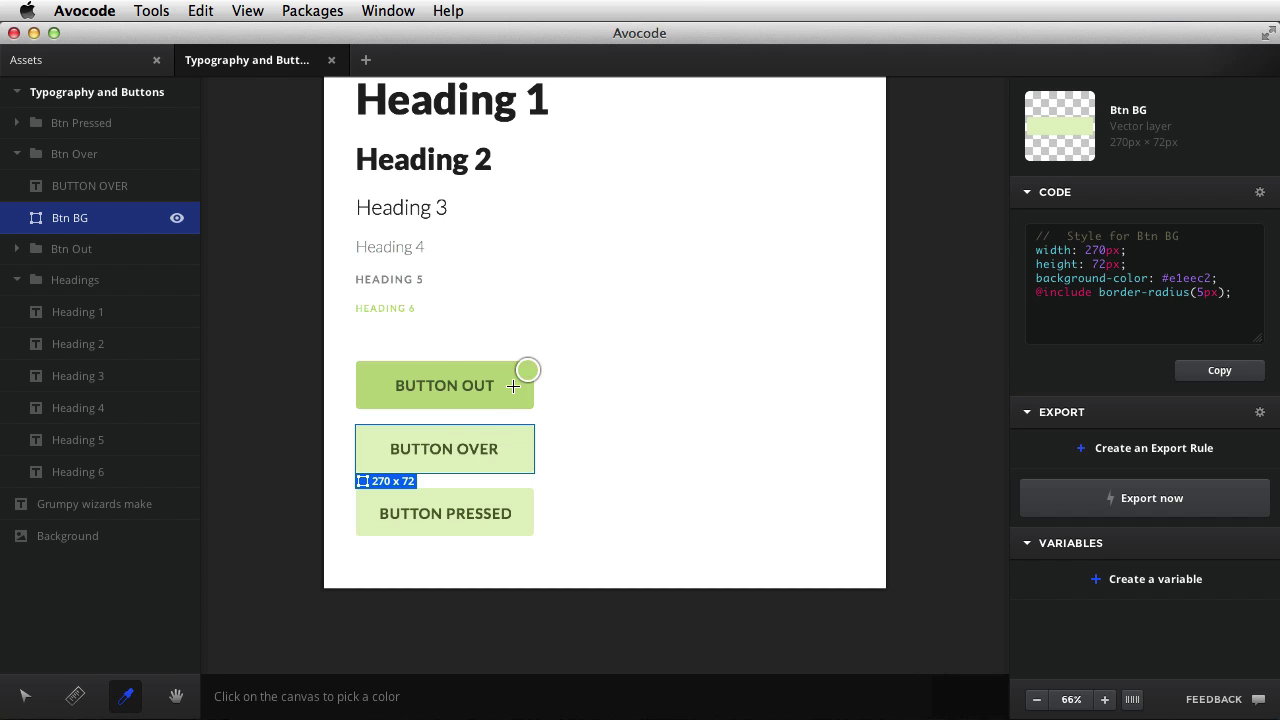
left_click(376, 384)
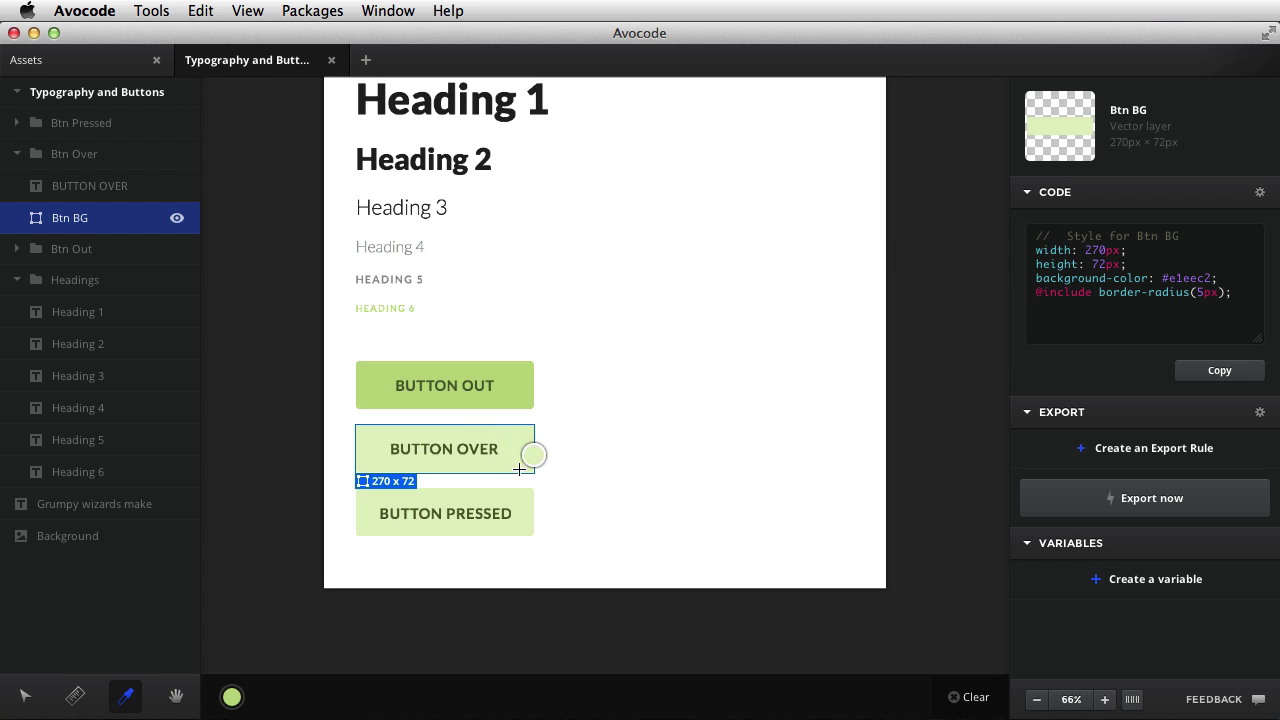
mouse_move(232, 697)
left_click(512, 382)
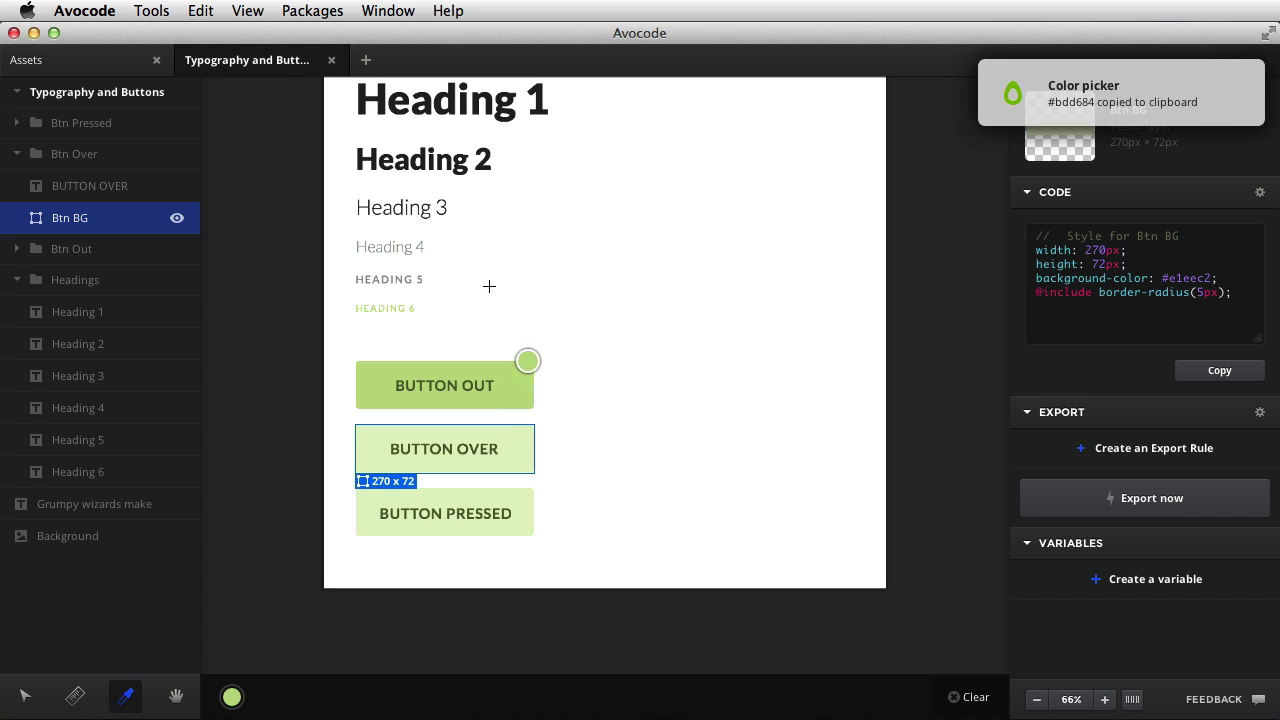
left_click(362, 160)
left_click(520, 528)
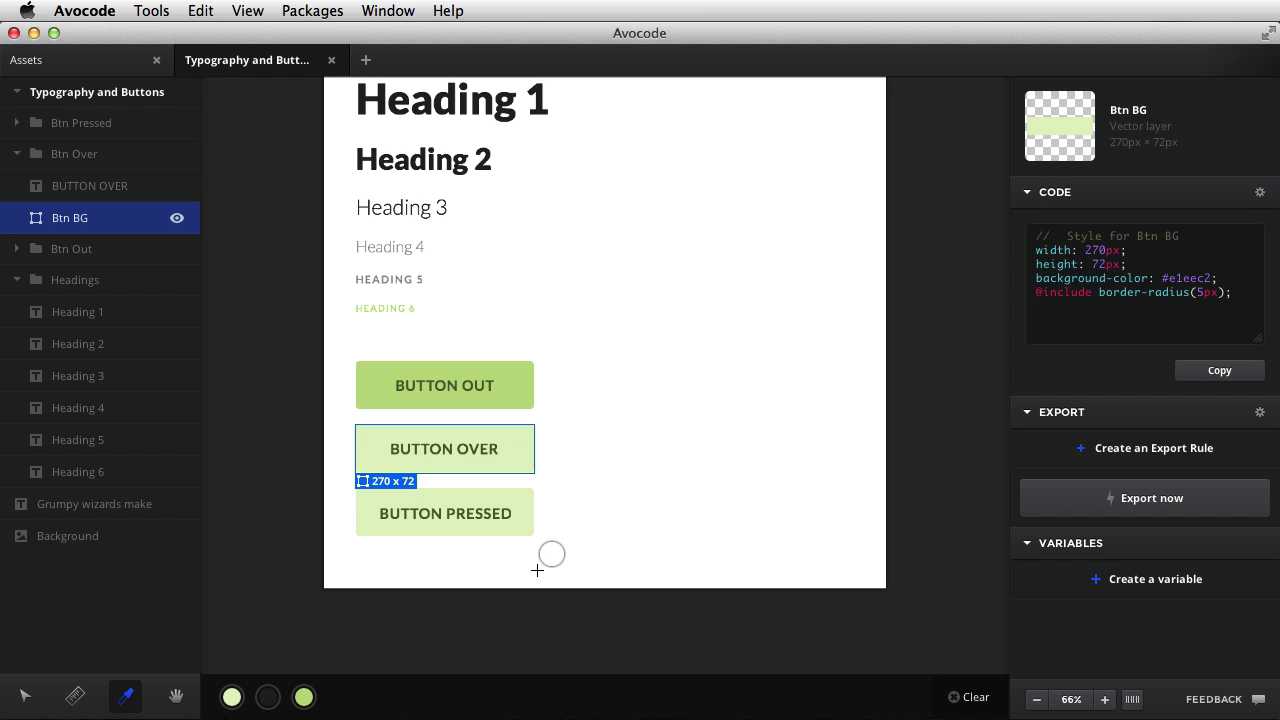
Step: Pan the artboard to bring the paragraph text and Heading 1 toward the centre
key("h")
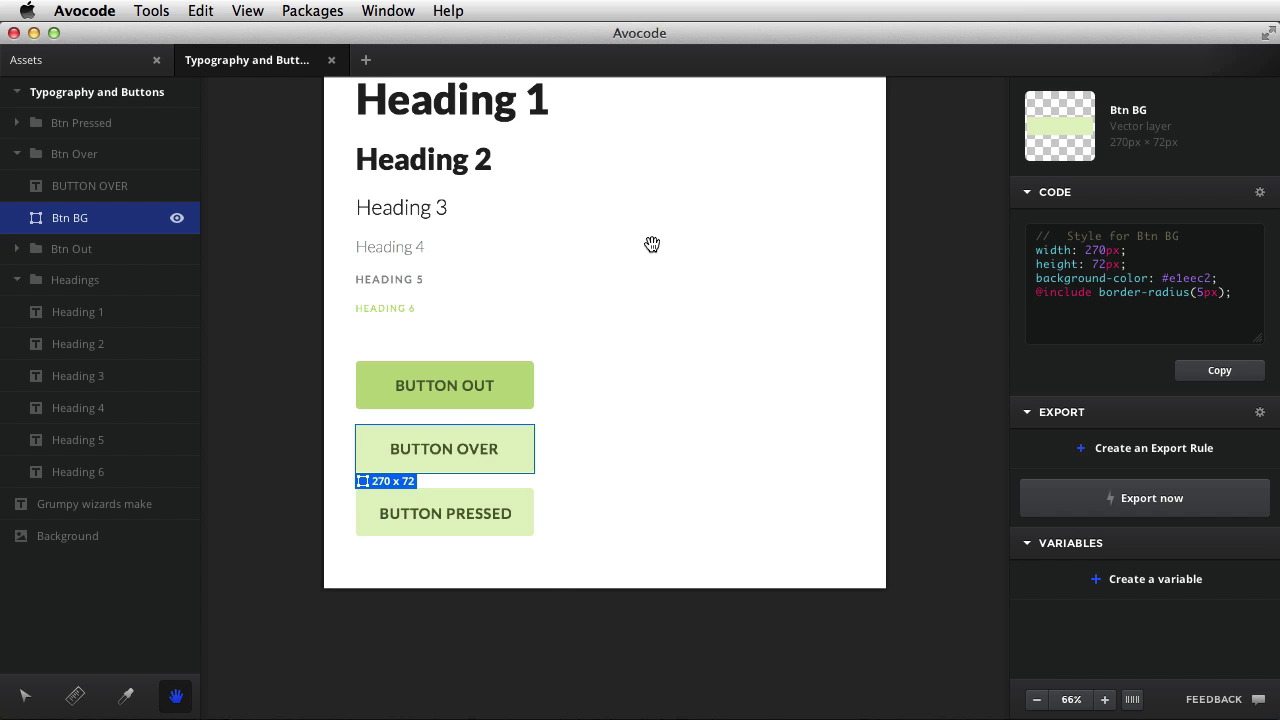
left_click_drag(651, 243, 684, 464)
left_click_drag(690, 192, 548, 341)
left_click_drag(497, 272, 640, 340)
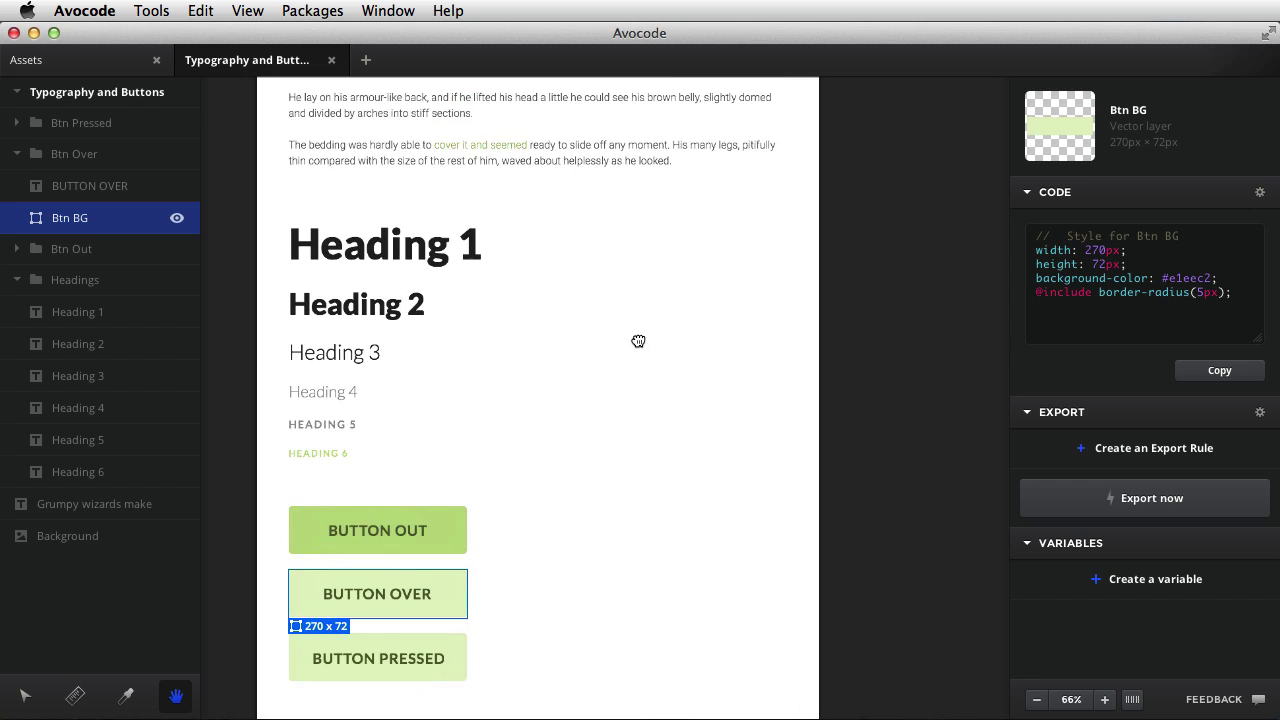
left_click_drag(586, 271, 691, 374)
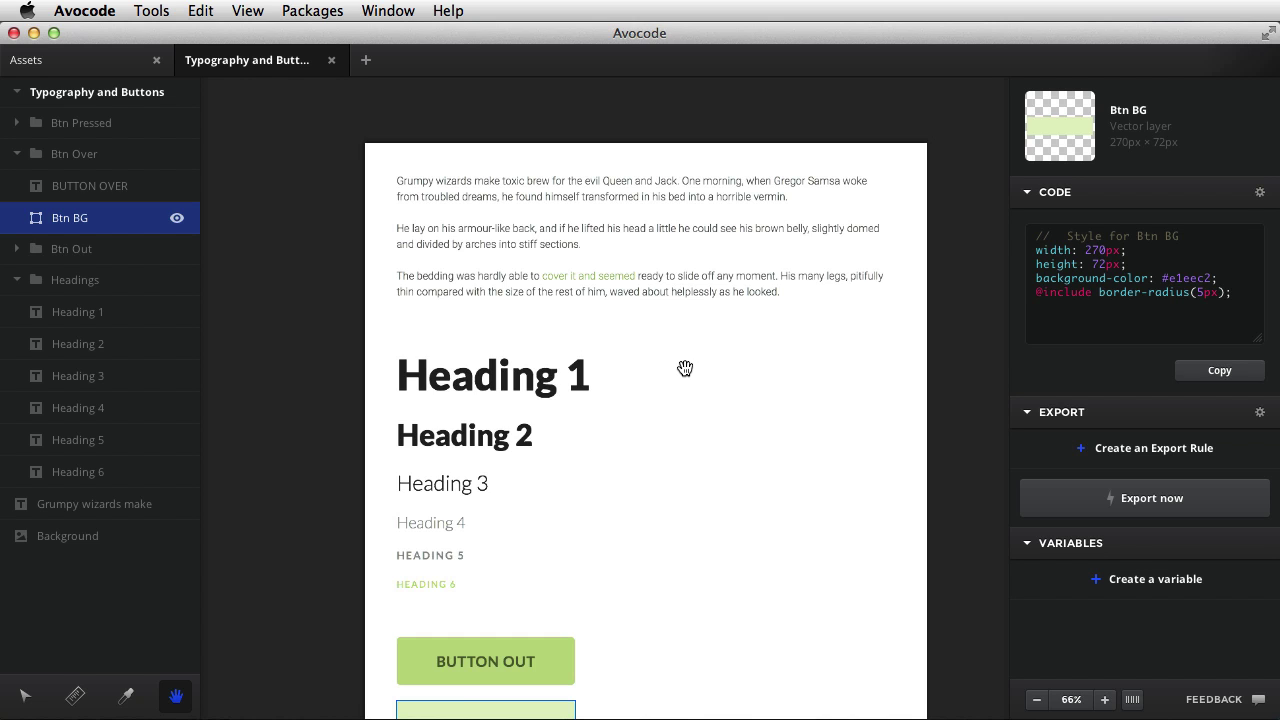
Step: Select the Grumpy wizards make paragraph to show its Roboto 16px, weight 300 code
key("v")
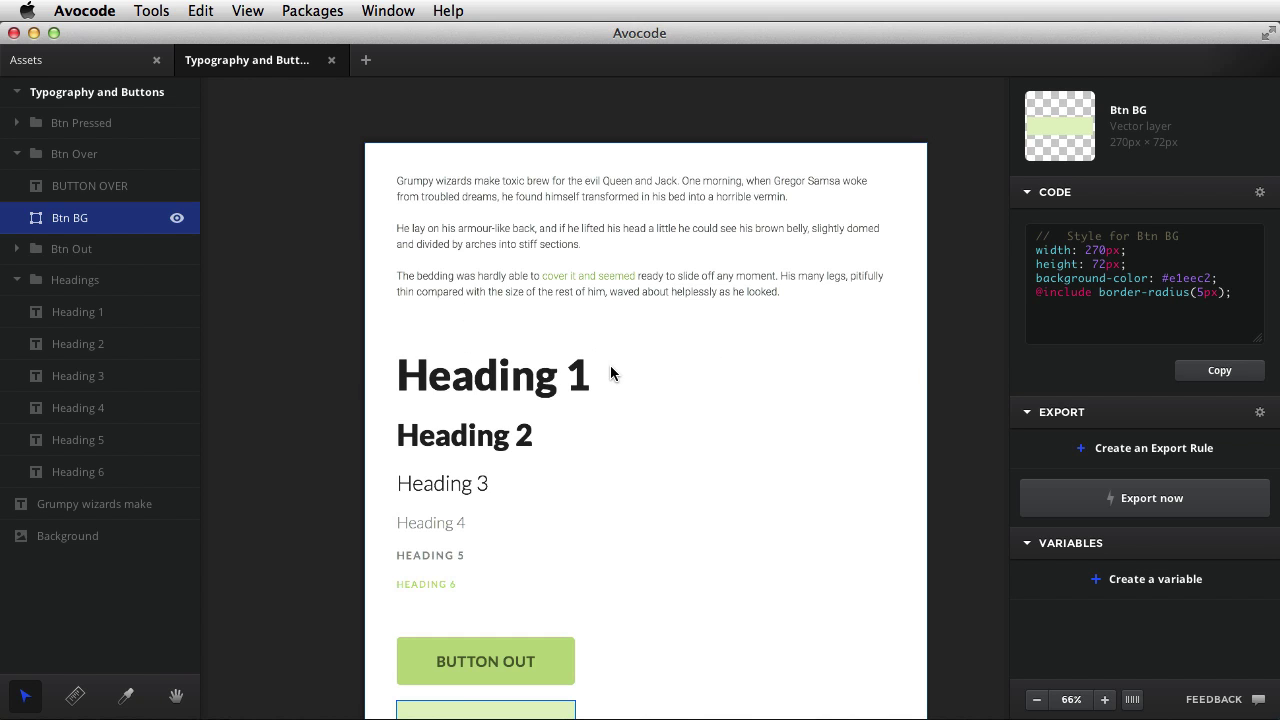
left_click(652, 278)
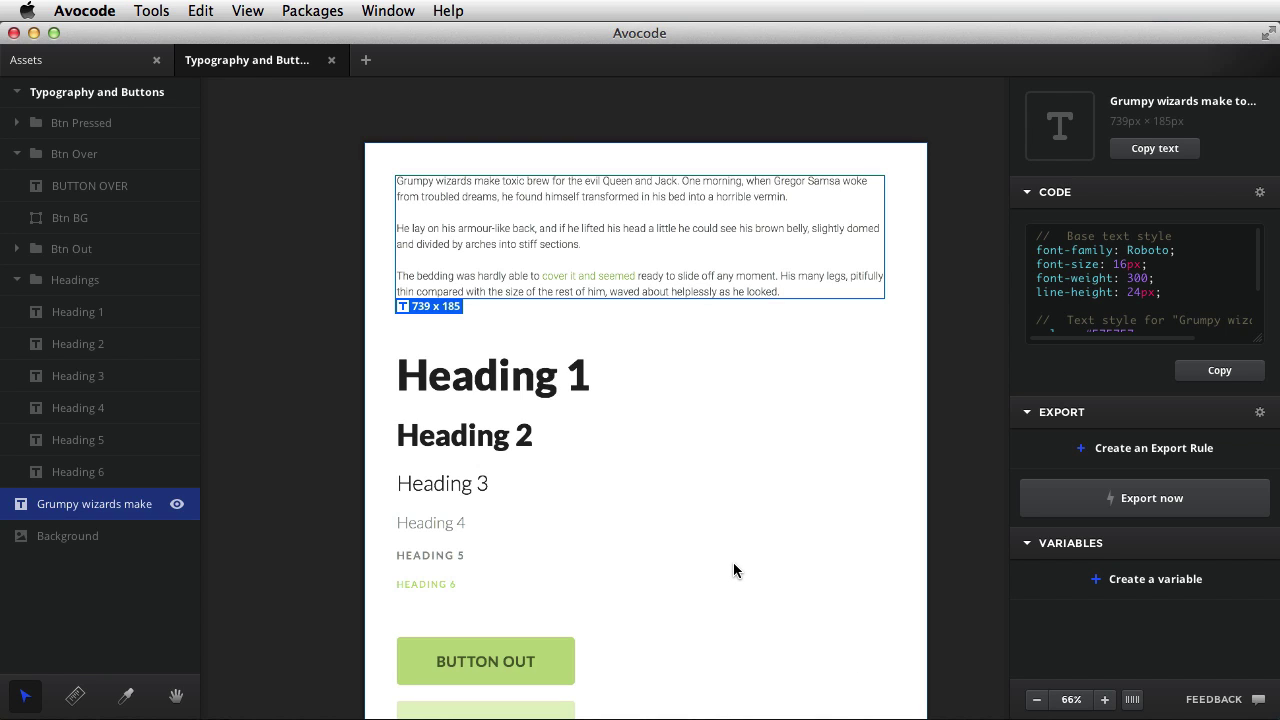
key("h")
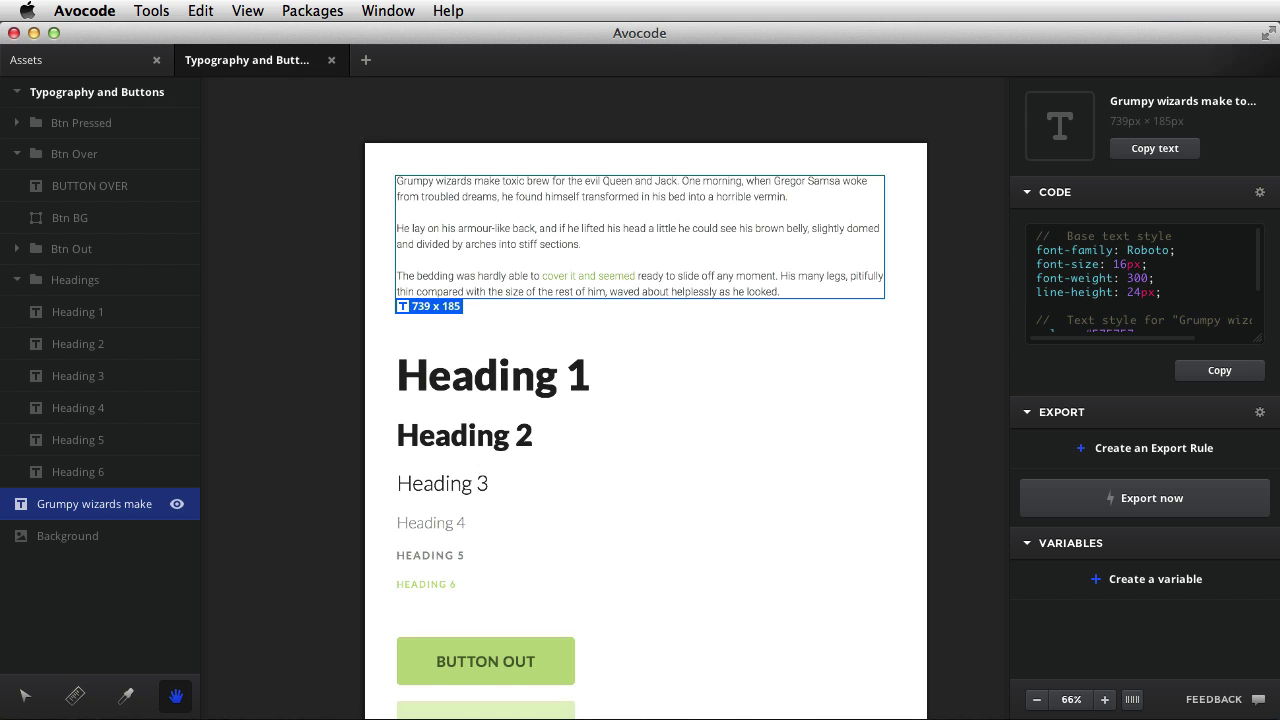
scroll(466, 603, "down", 3)
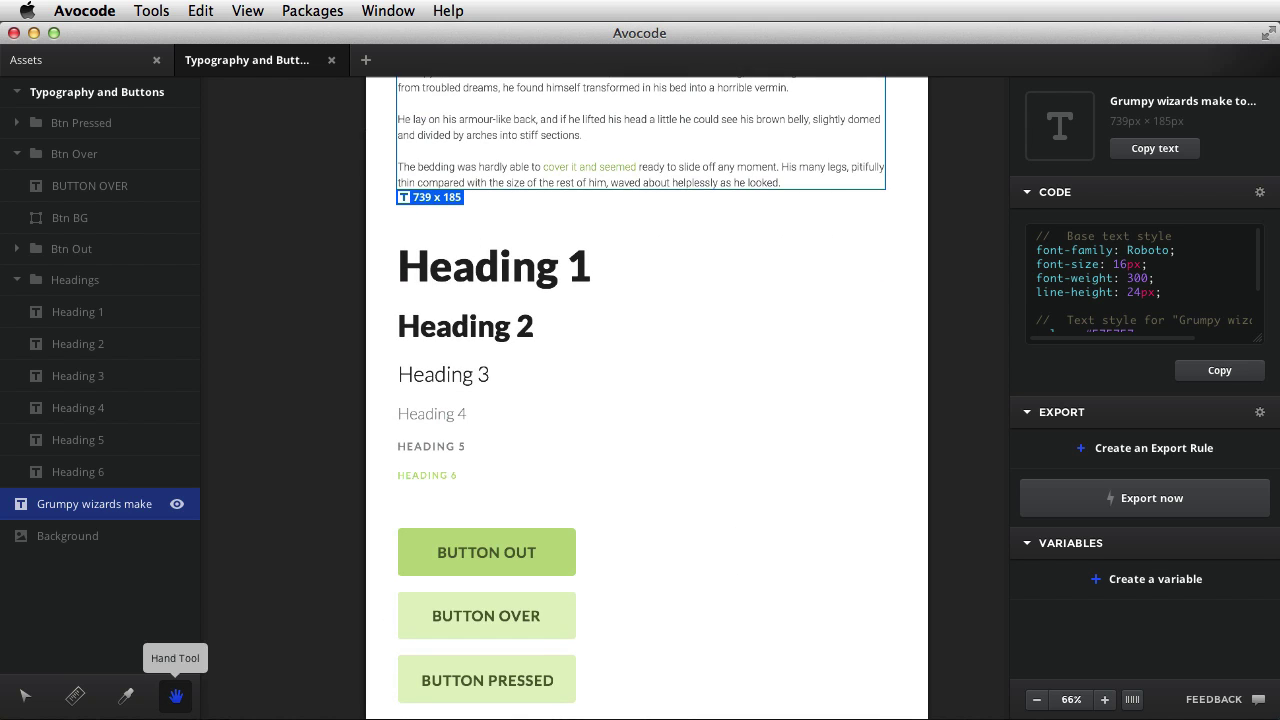
left_click_drag(751, 606, 607, 513)
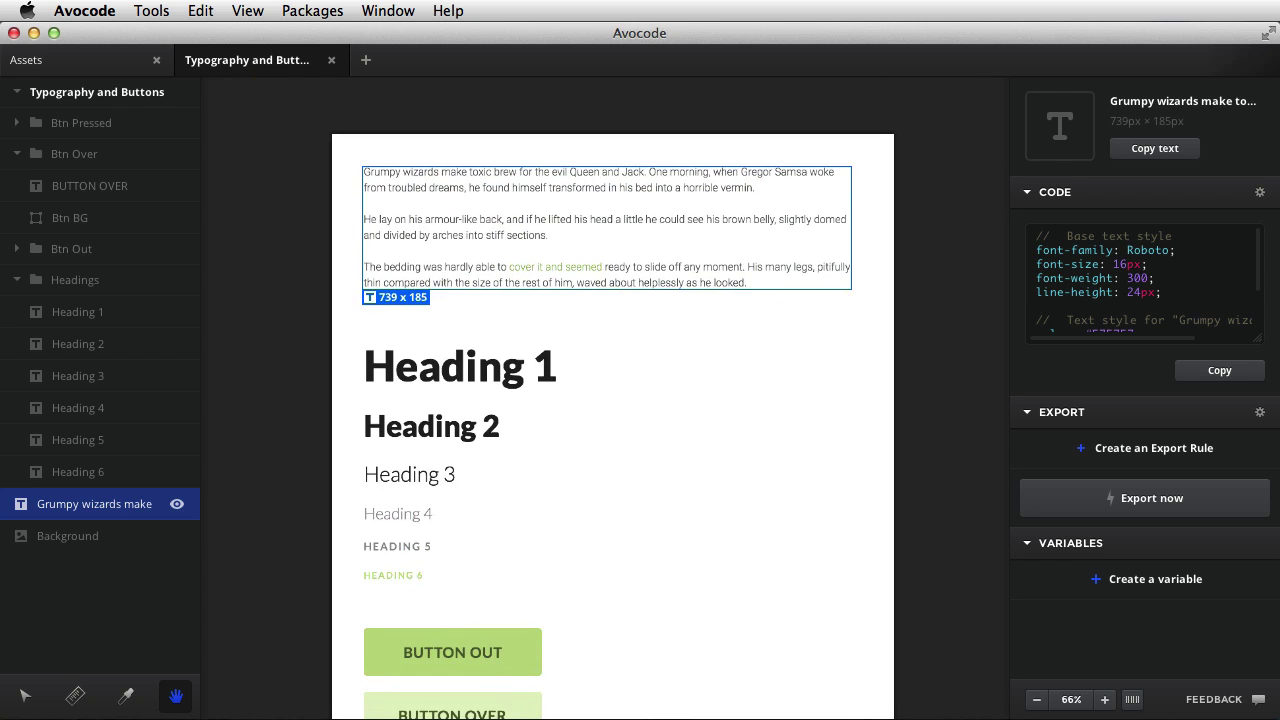
key("v")
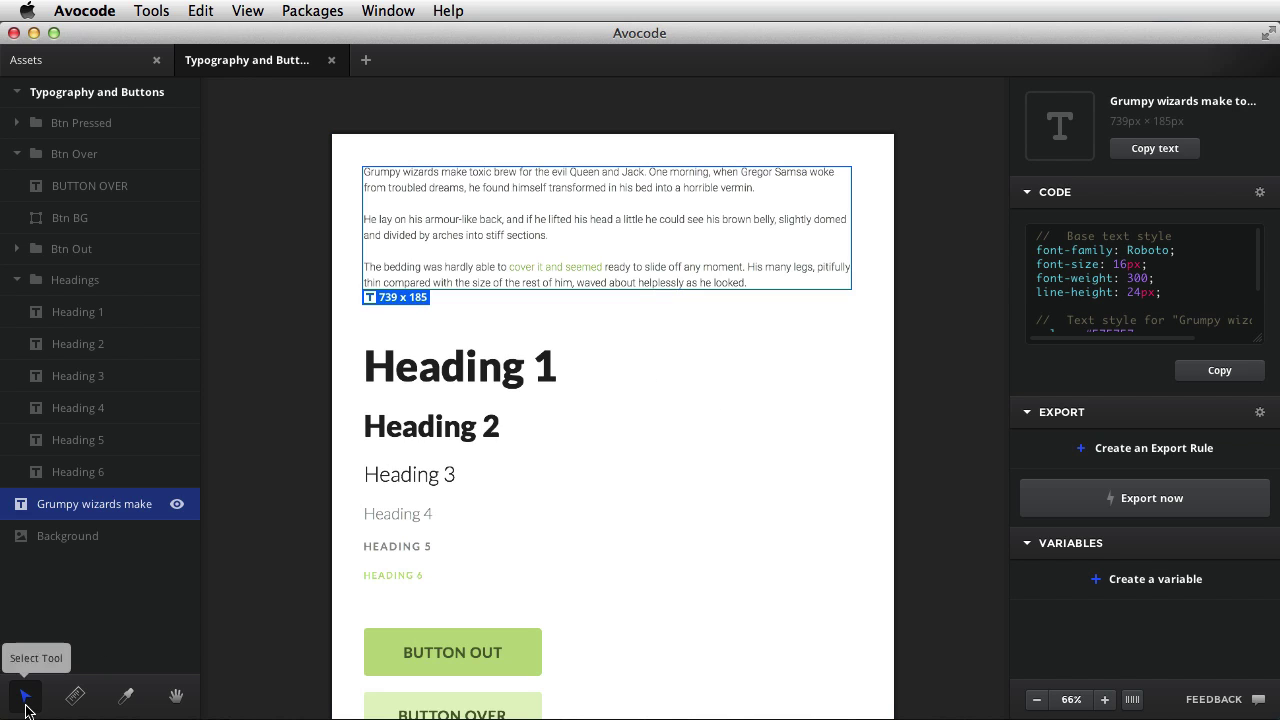
Step: Sample the Heading 1 text colour #1f1f1f with the Color Picker
left_click(126, 696)
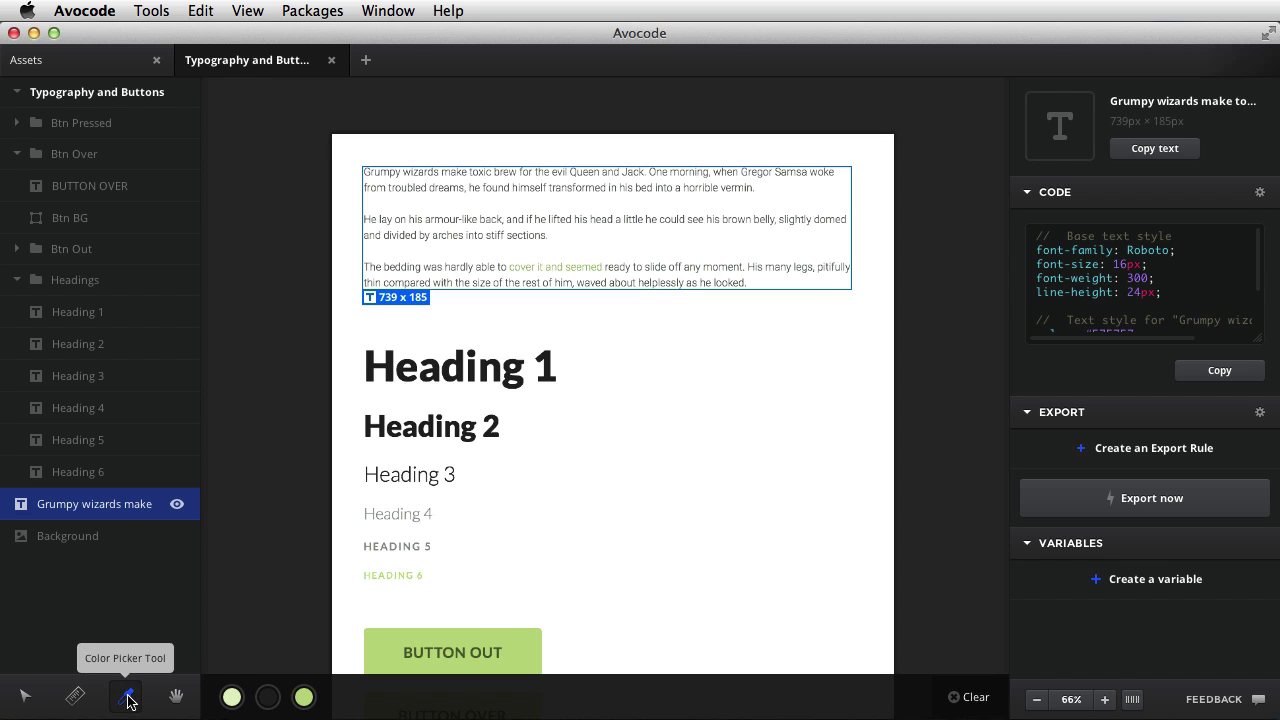
scroll(586, 523, "down", 3)
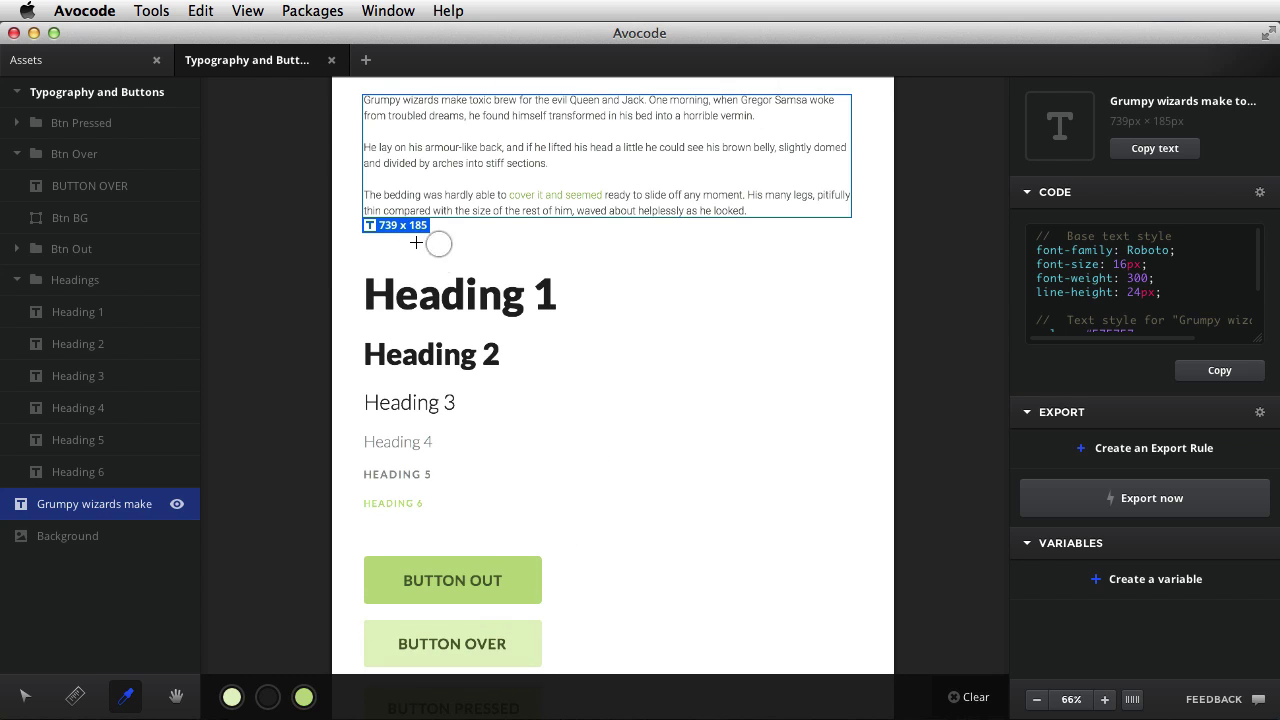
left_click(390, 295)
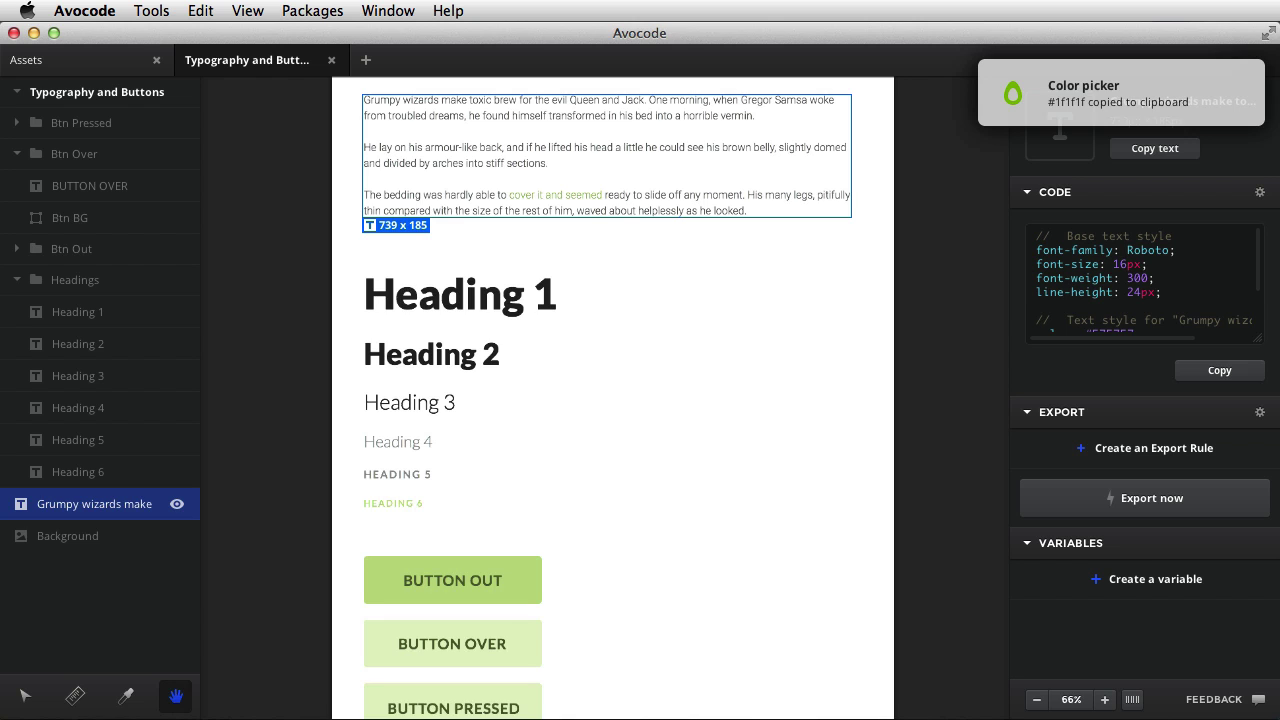
Step: Sample the BUTTON PRESSED label's dark green #505e32, then return to layer selection
key("h")
scroll(609, 337, "up", 6)
scroll(620, 422, "down", 15)
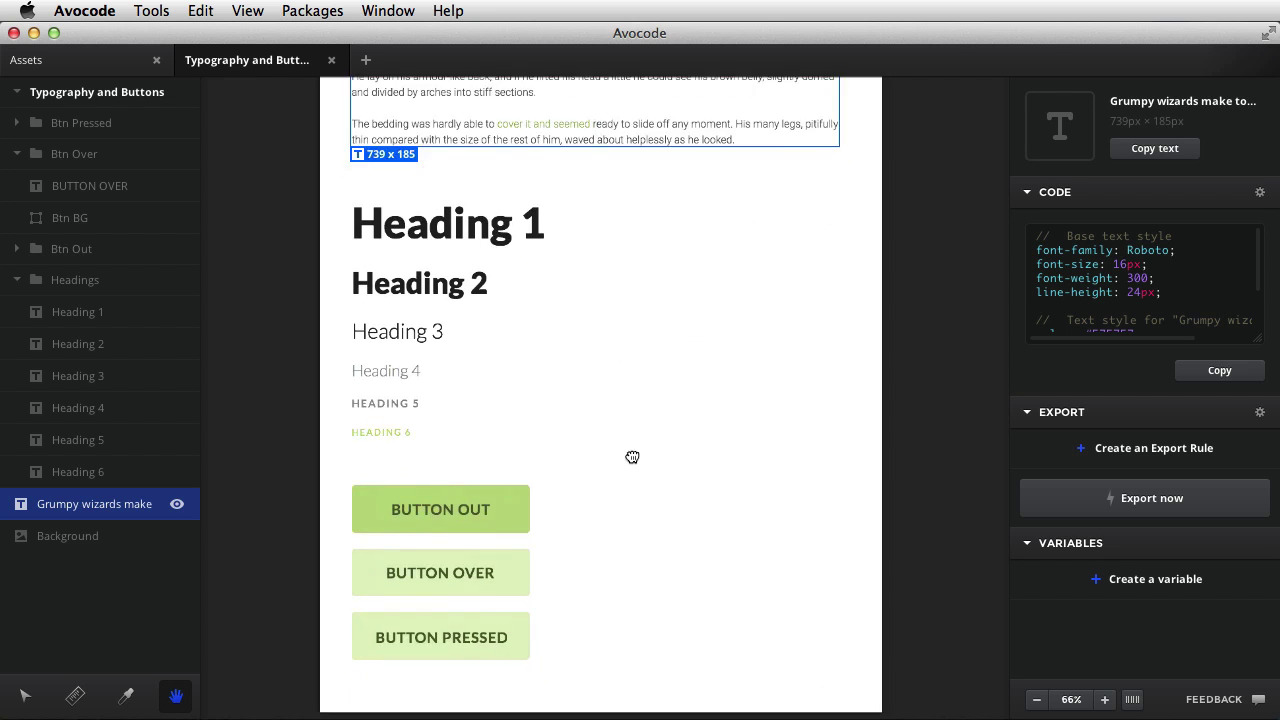
key("i")
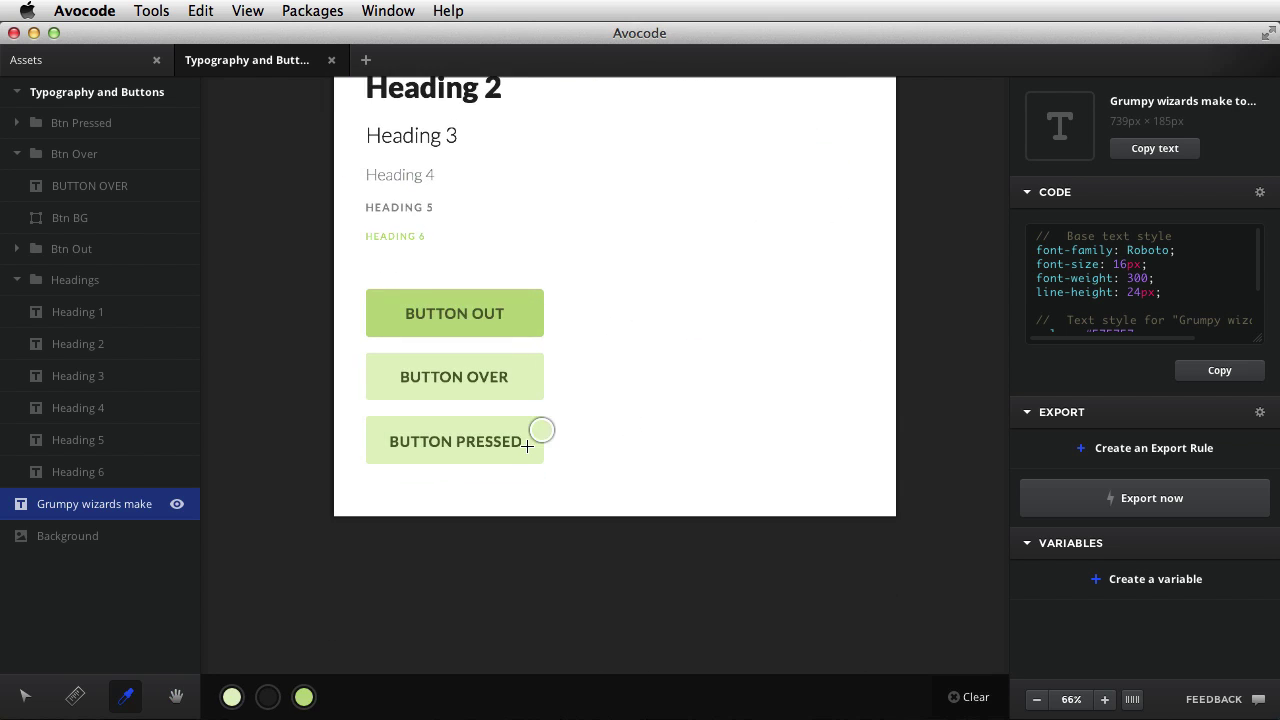
left_click(521, 441)
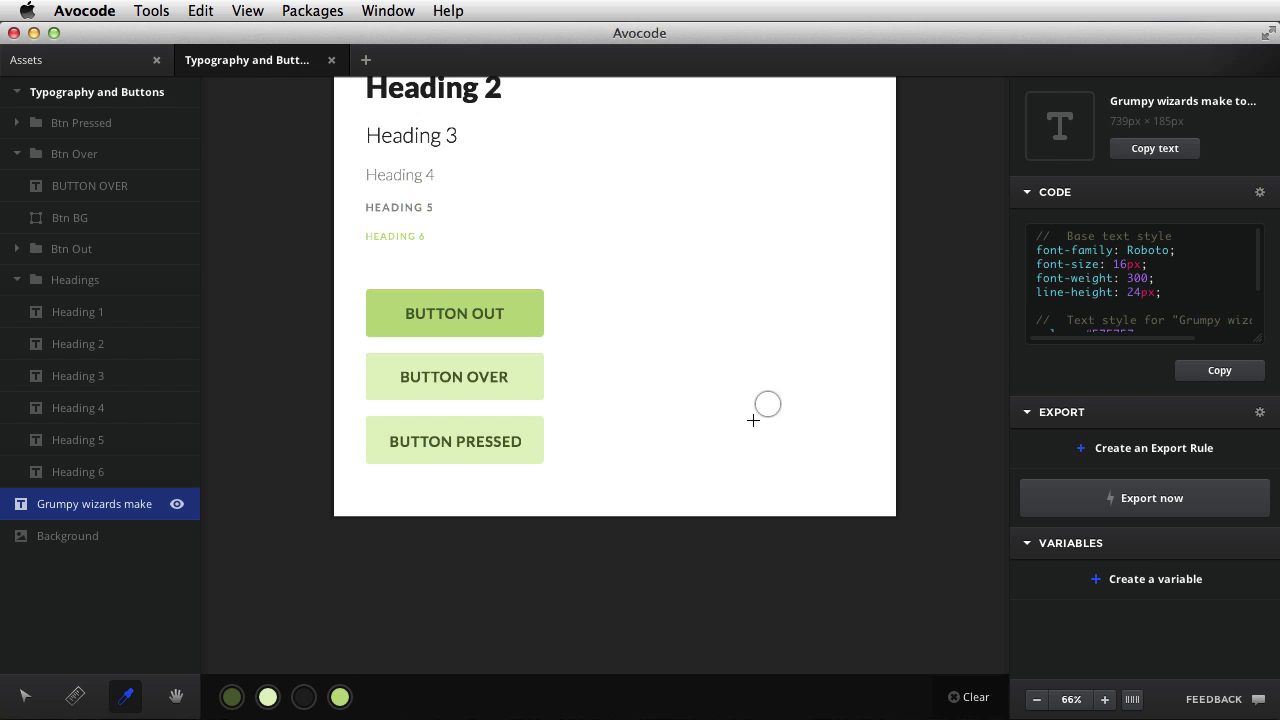
key("v")
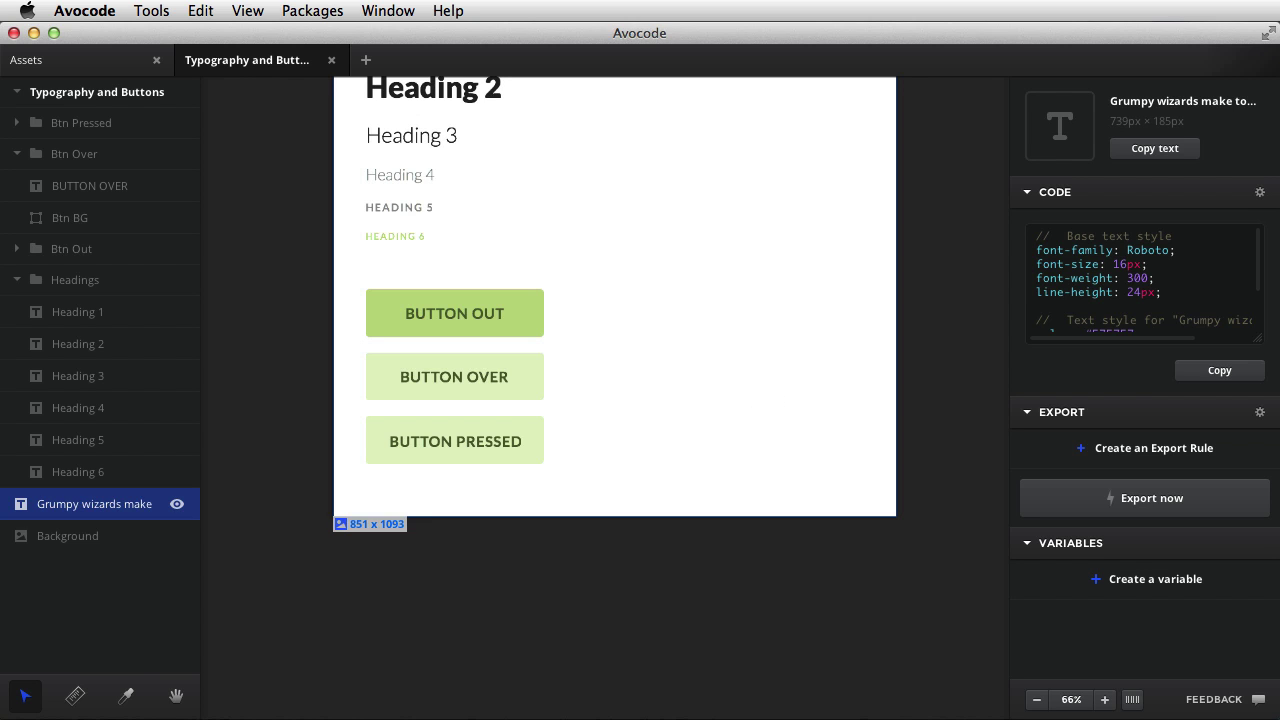
scroll(714, 415, "up", 5)
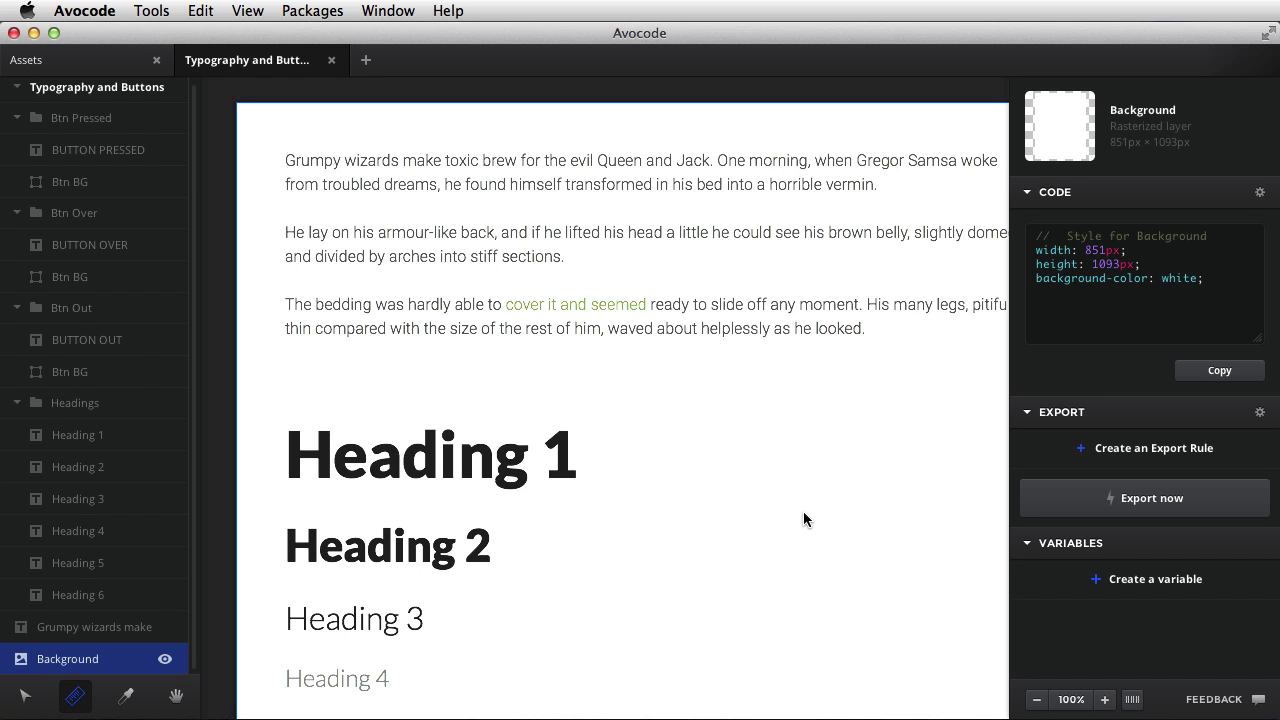
Step: Inspect the Grumpy wizards make paragraph and Heading 2 layers from the layer list
scroll(804, 504, "up", 5)
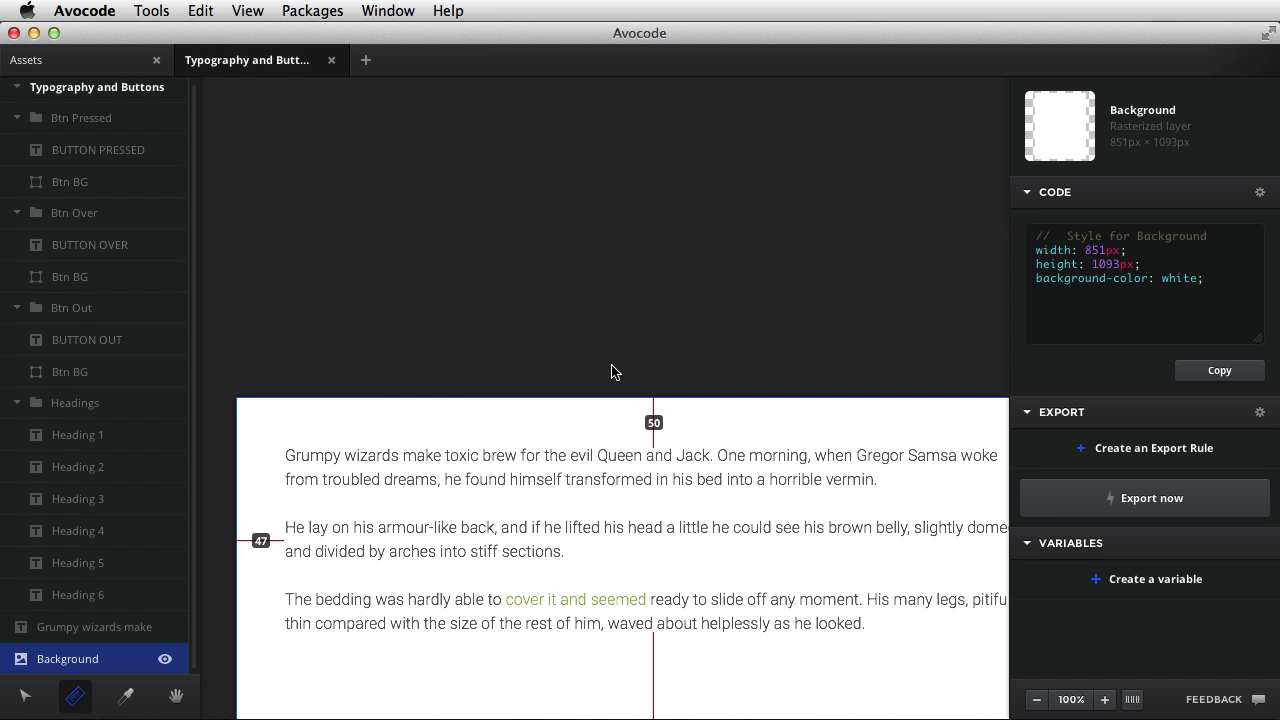
left_click(349, 458)
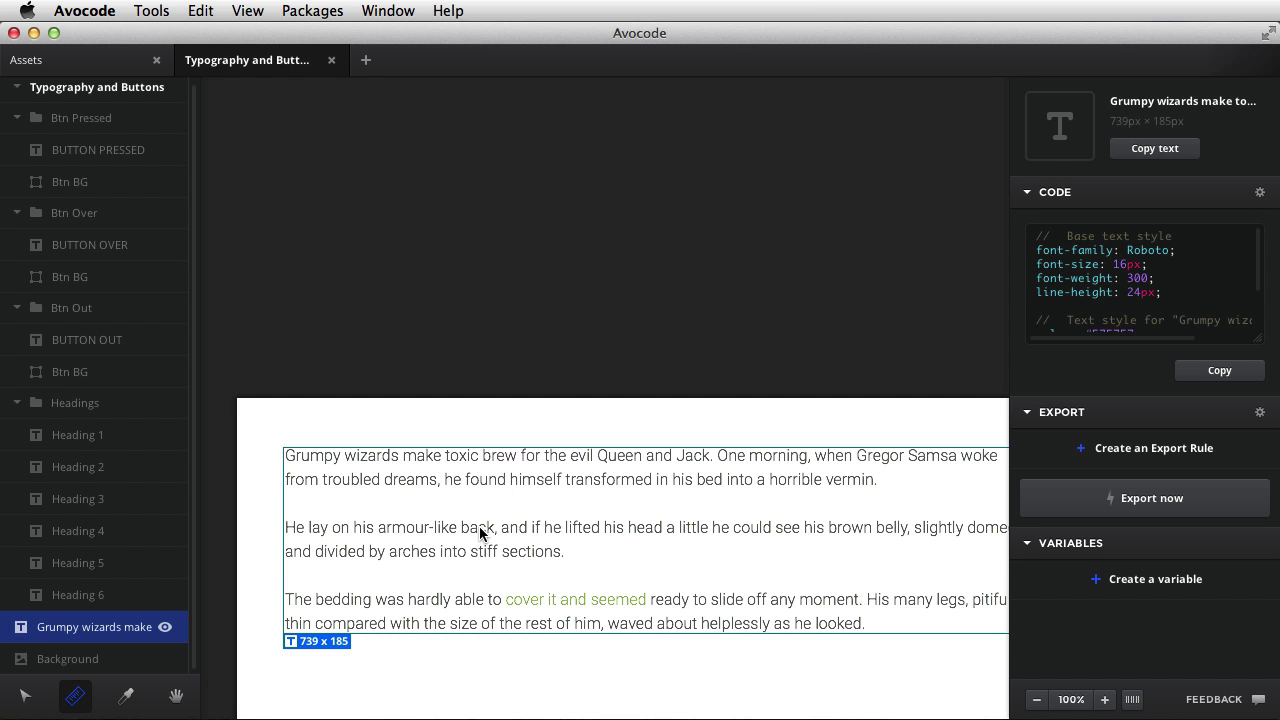
scroll(479, 526, "down", 5)
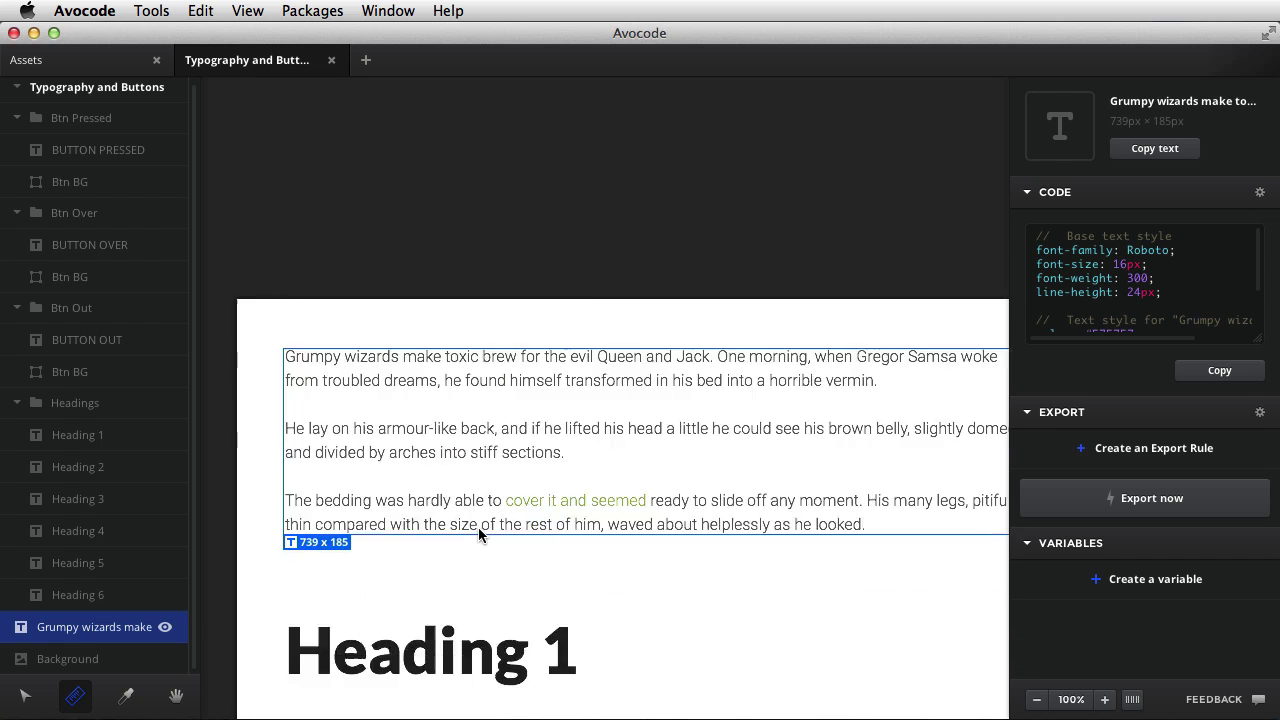
scroll(479, 535, "up", 5)
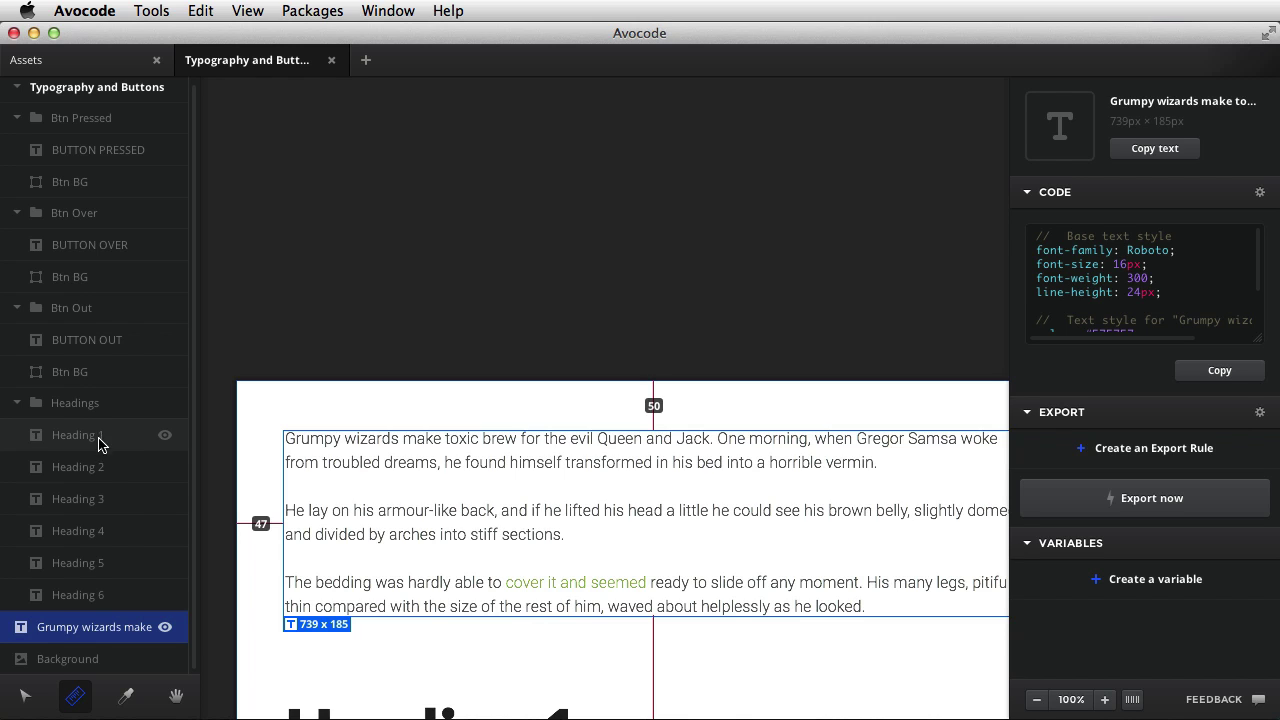
left_click(111, 477)
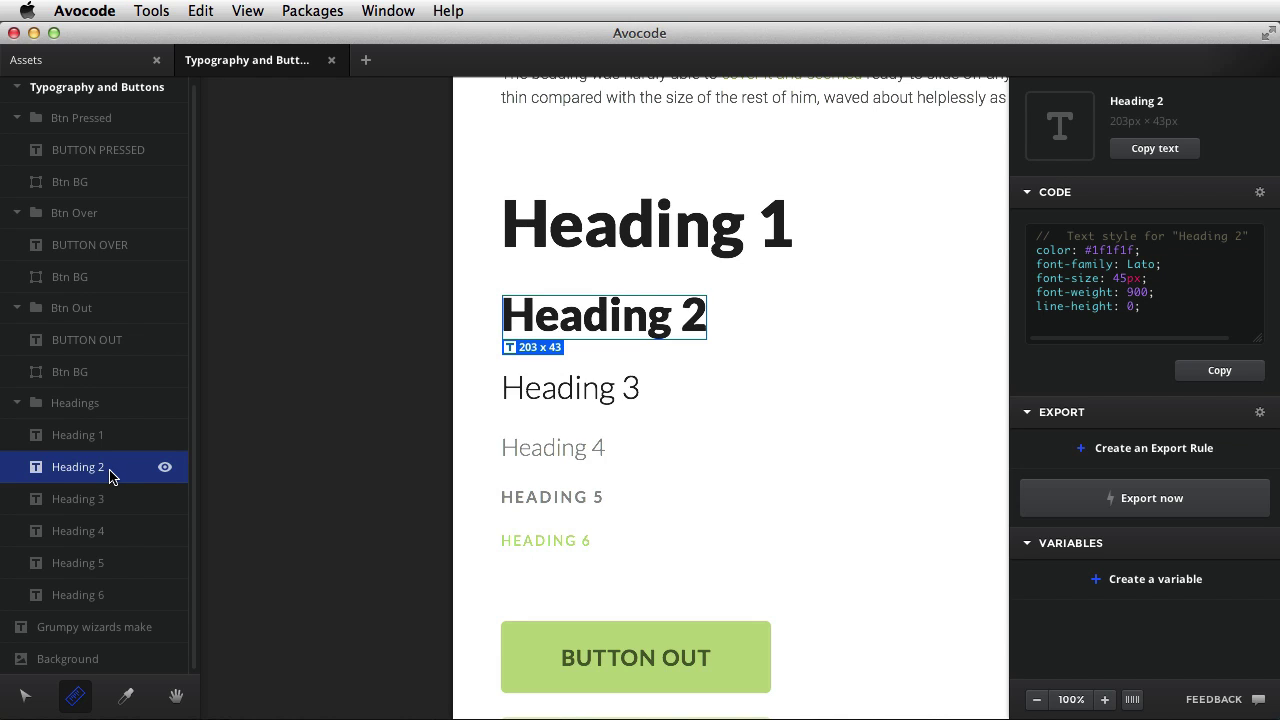
left_click(117, 635)
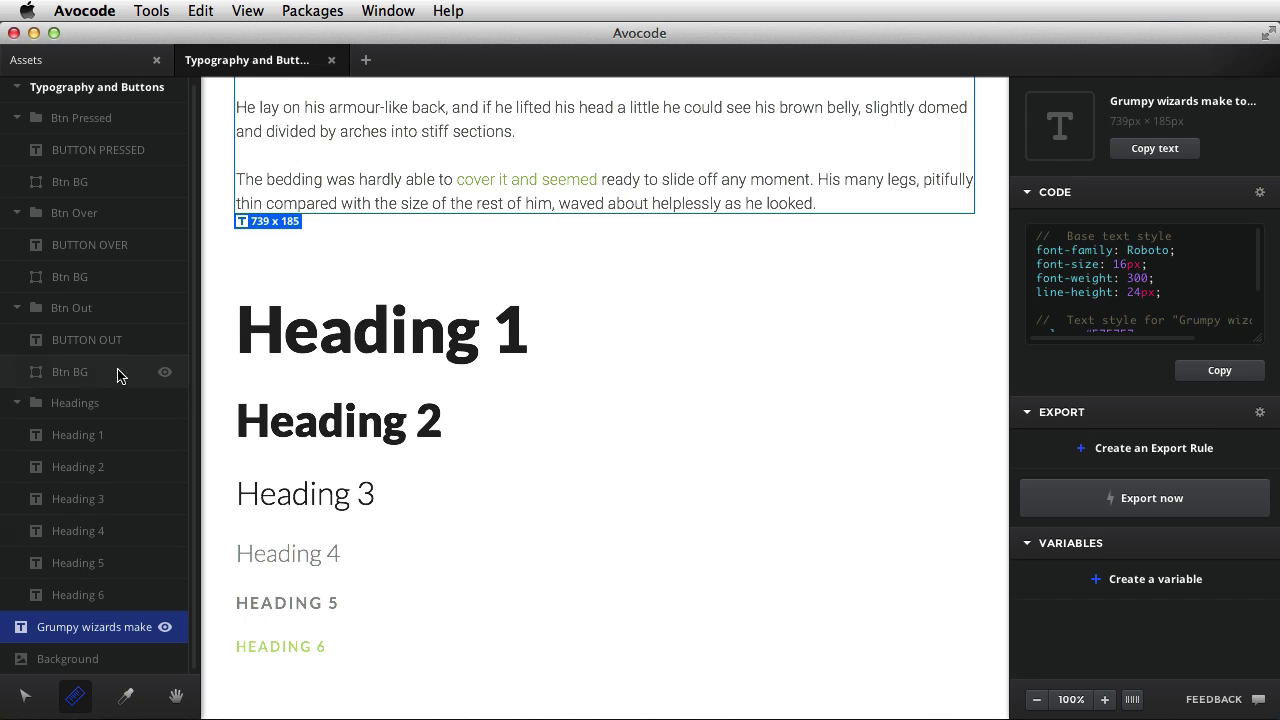
Step: Check the Btn Out and Background sizes, then Heading 1's Lato 64px weight-900 style
left_click(103, 315)
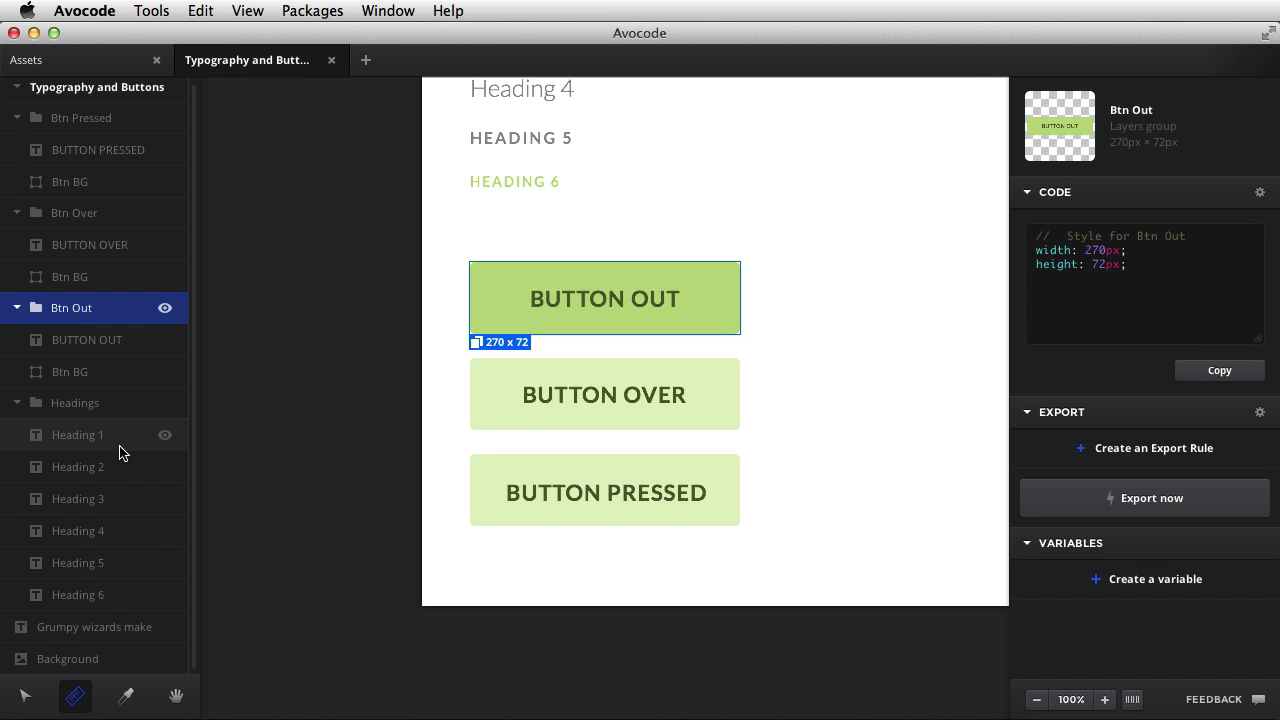
left_click(888, 410)
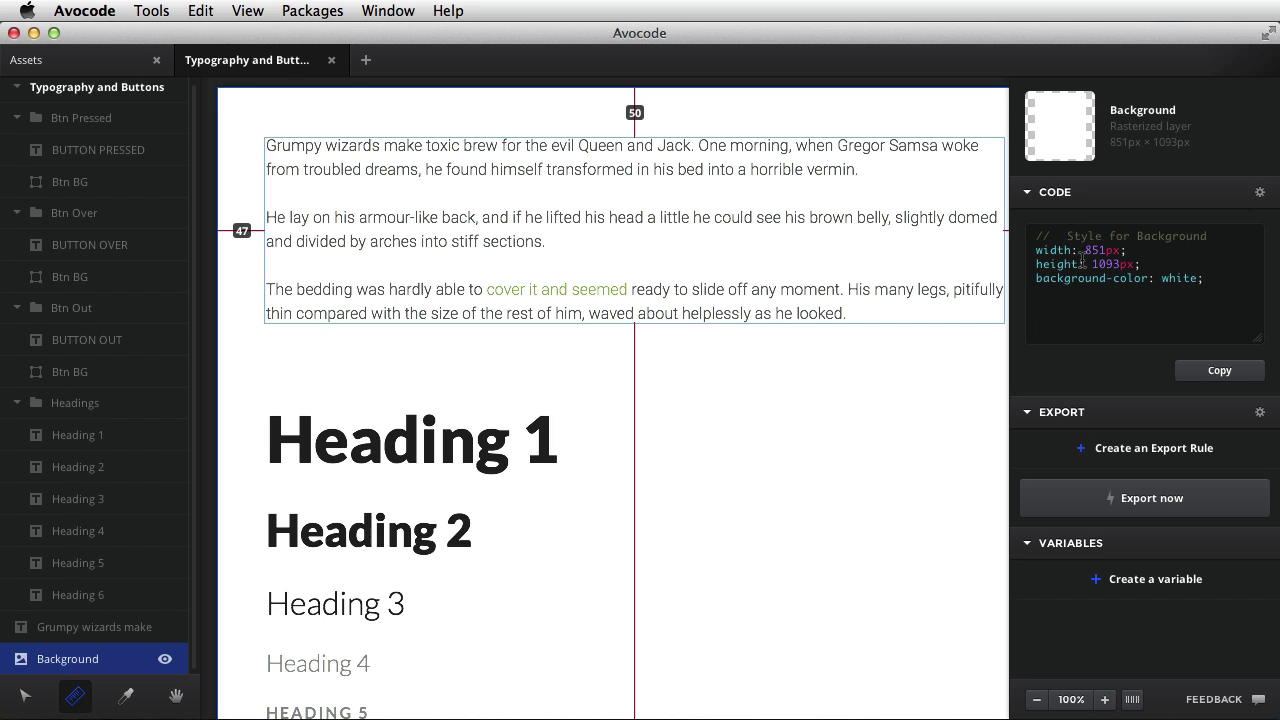
left_click_drag(1038, 250, 1204, 278)
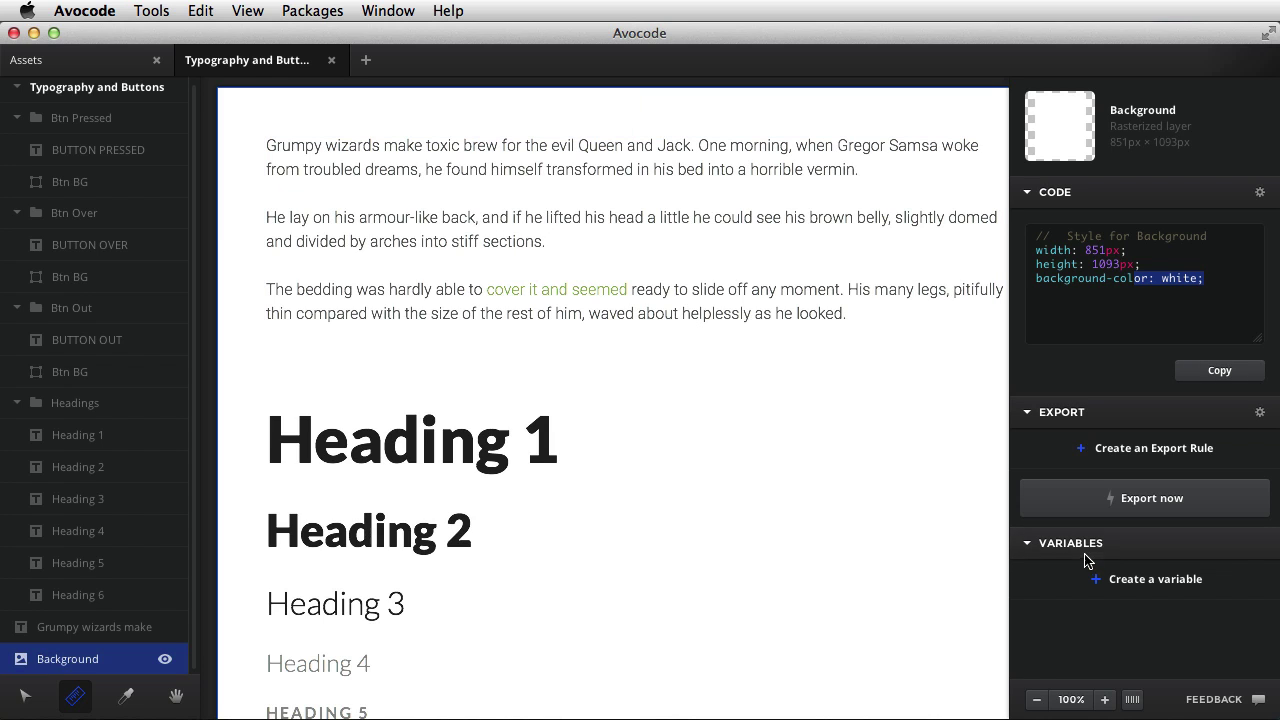
left_click(481, 440)
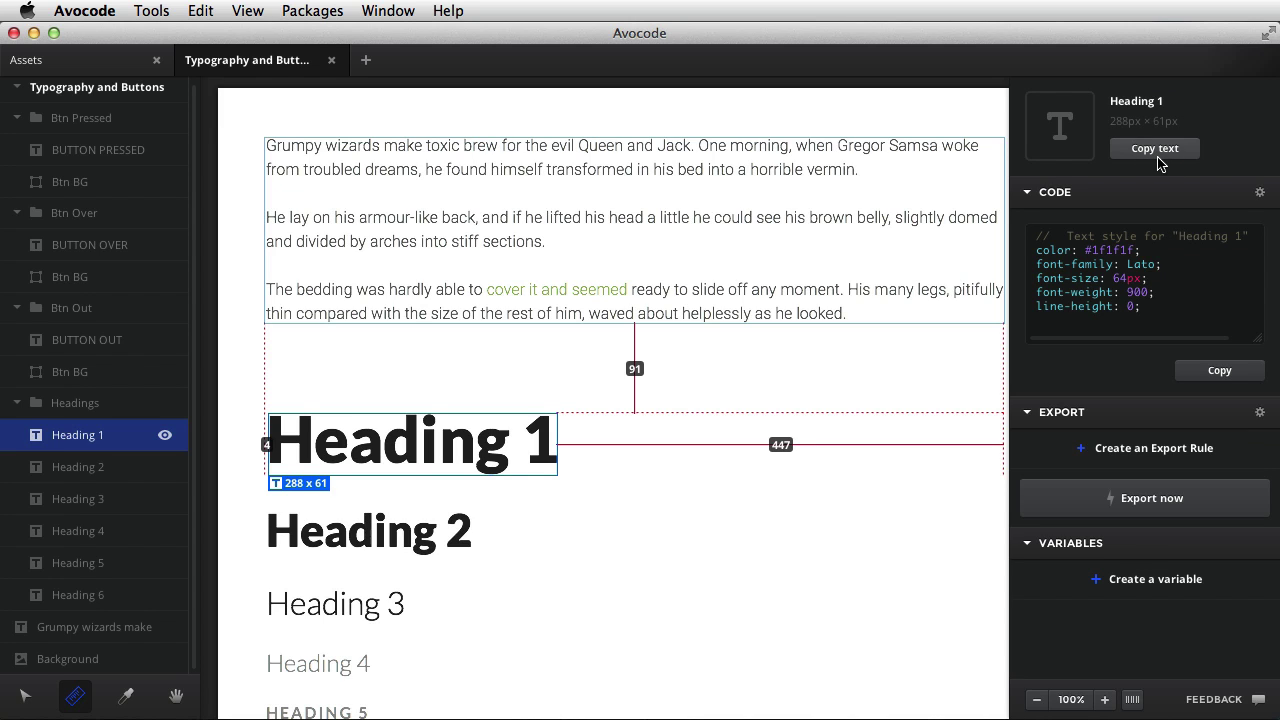
left_click(1105, 699)
left_click(1070, 700)
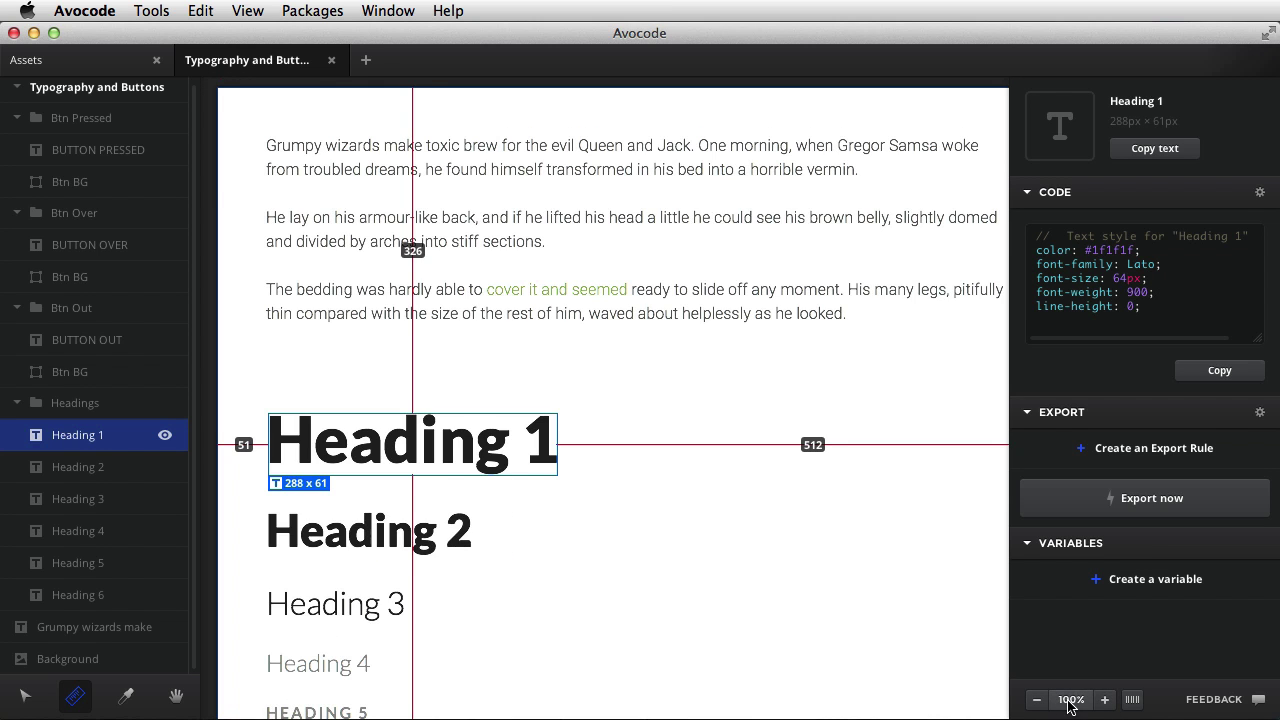
left_click(1104, 699)
left_click(1104, 699)
left_click(1105, 699)
left_click(1105, 699)
left_click(1047, 700)
left_click(1047, 700)
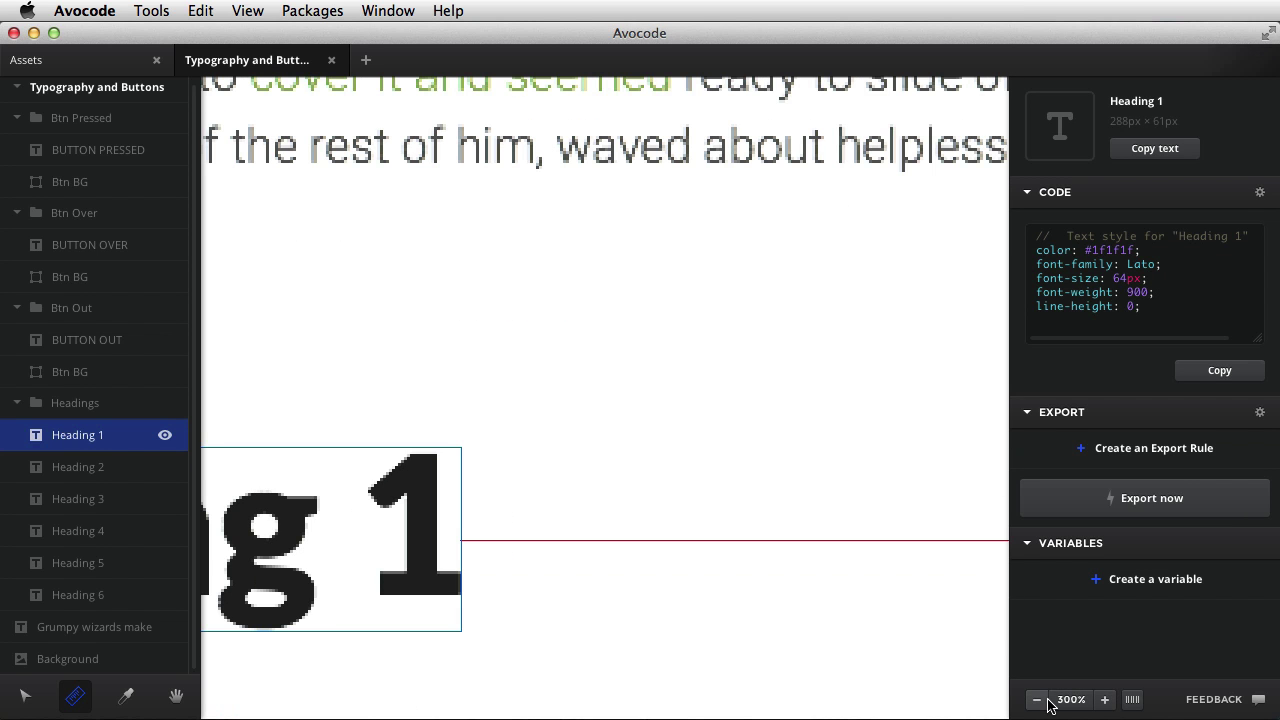
left_click(1037, 700)
left_click(1045, 700)
key("super+equal")
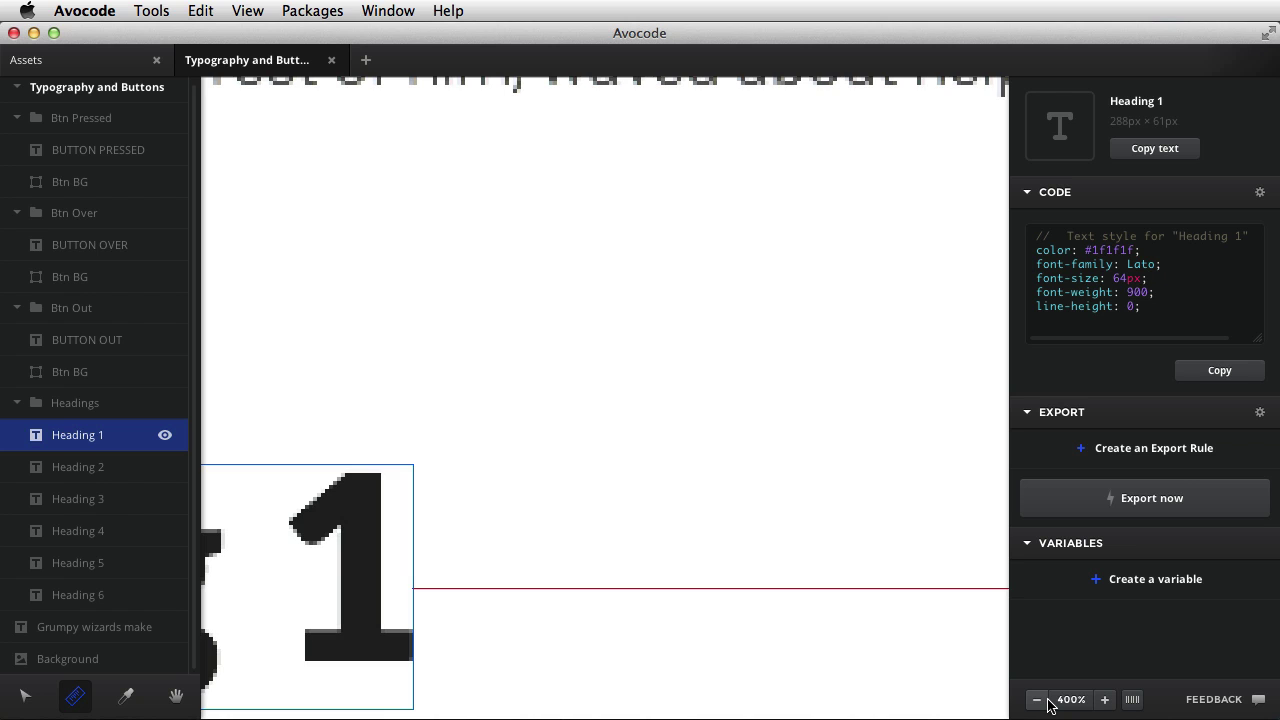
left_click(1047, 704)
left_click(1047, 704)
left_click(1047, 704)
key("super+equal")
key("super+equal")
key("super+equal")
key("super+equal")
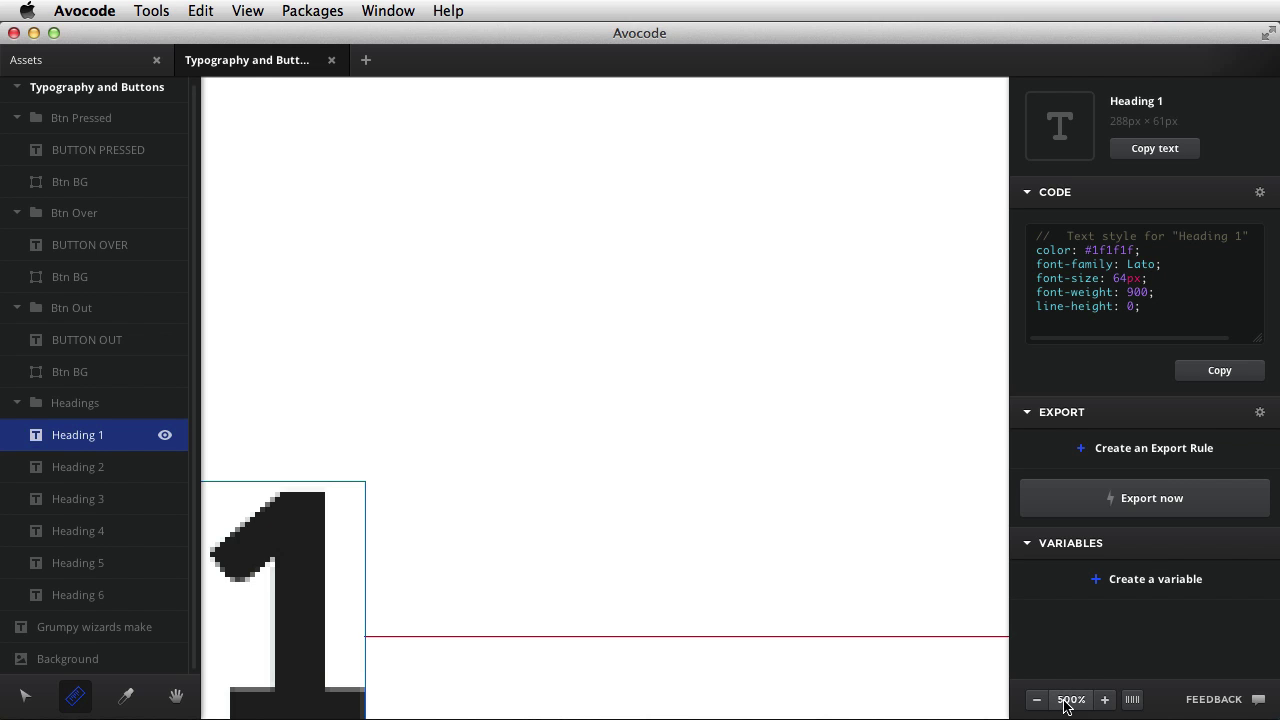
left_click(1071, 703)
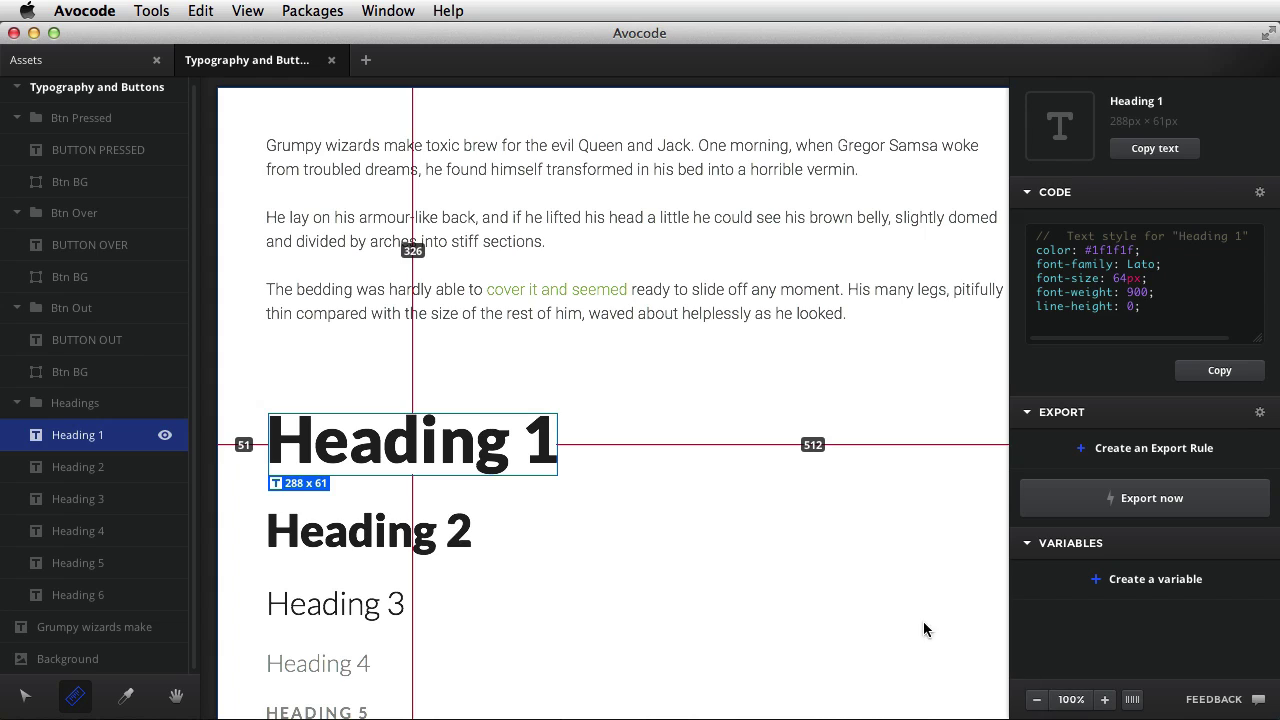
left_click(893, 586)
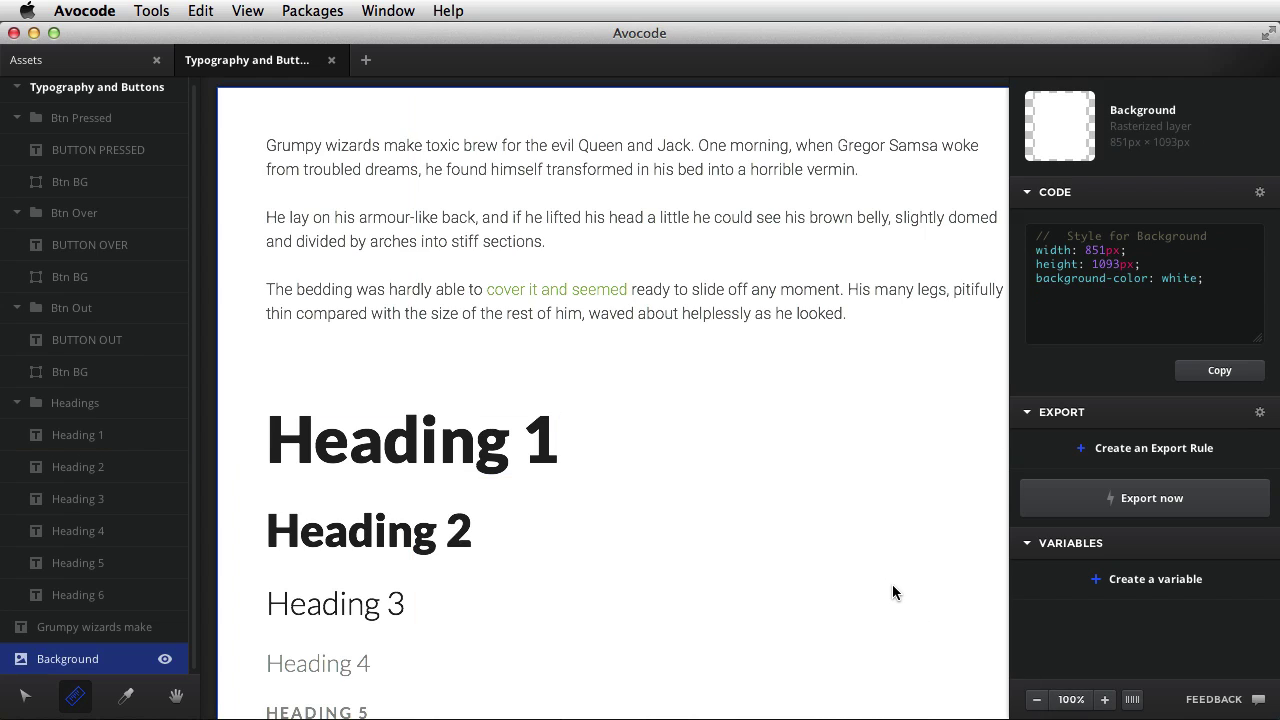
Step: Show rulers and place a horizontal guide above Heading 1 and a vertical guide through the text
left_click(1135, 702)
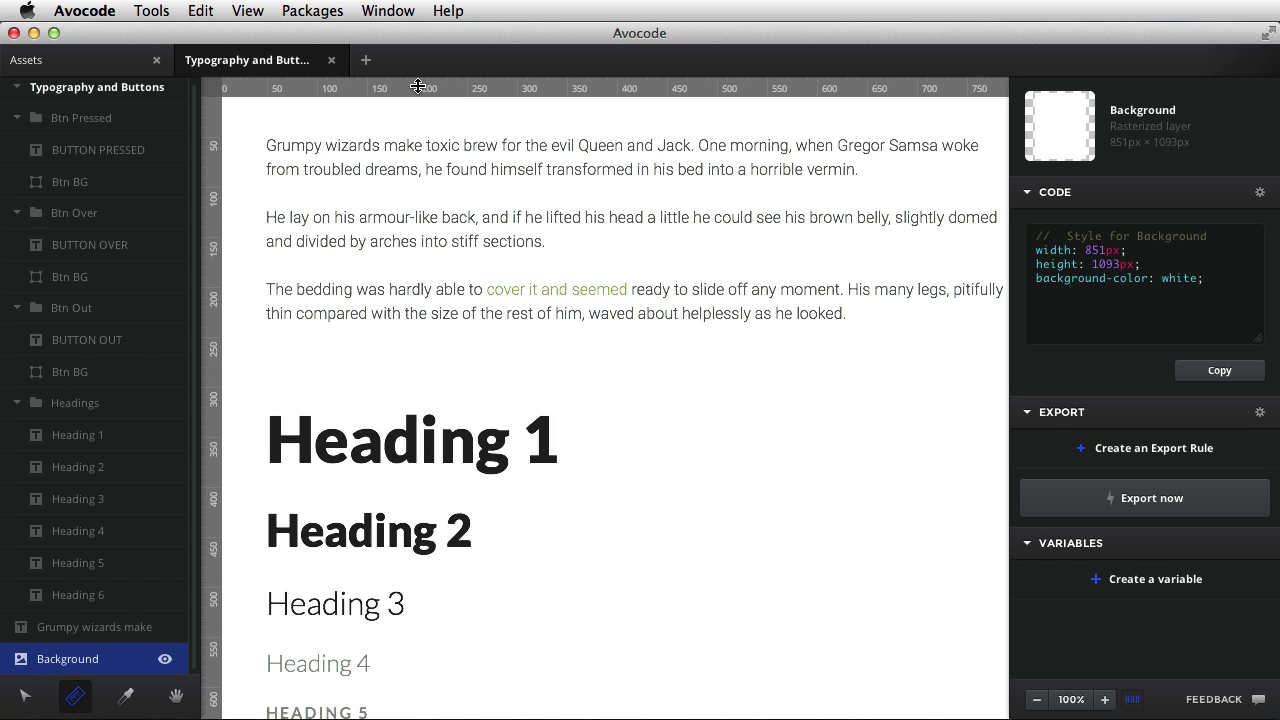
mouse_move(503, 90)
left_mouse_down()
mouse_move(565, 104)
mouse_move(612, 225)
mouse_move(626, 422)
mouse_move(637, 356)
left_mouse_up()
mouse_move(212, 251)
left_mouse_down()
mouse_move(568, 305)
mouse_move(760, 357)
mouse_move(814, 309)
mouse_move(814, 434)
mouse_move(614, 81)
mouse_move(650, 90)
mouse_move(515, 89)
mouse_move(827, 89)
mouse_move(587, 92)
left_mouse_up()
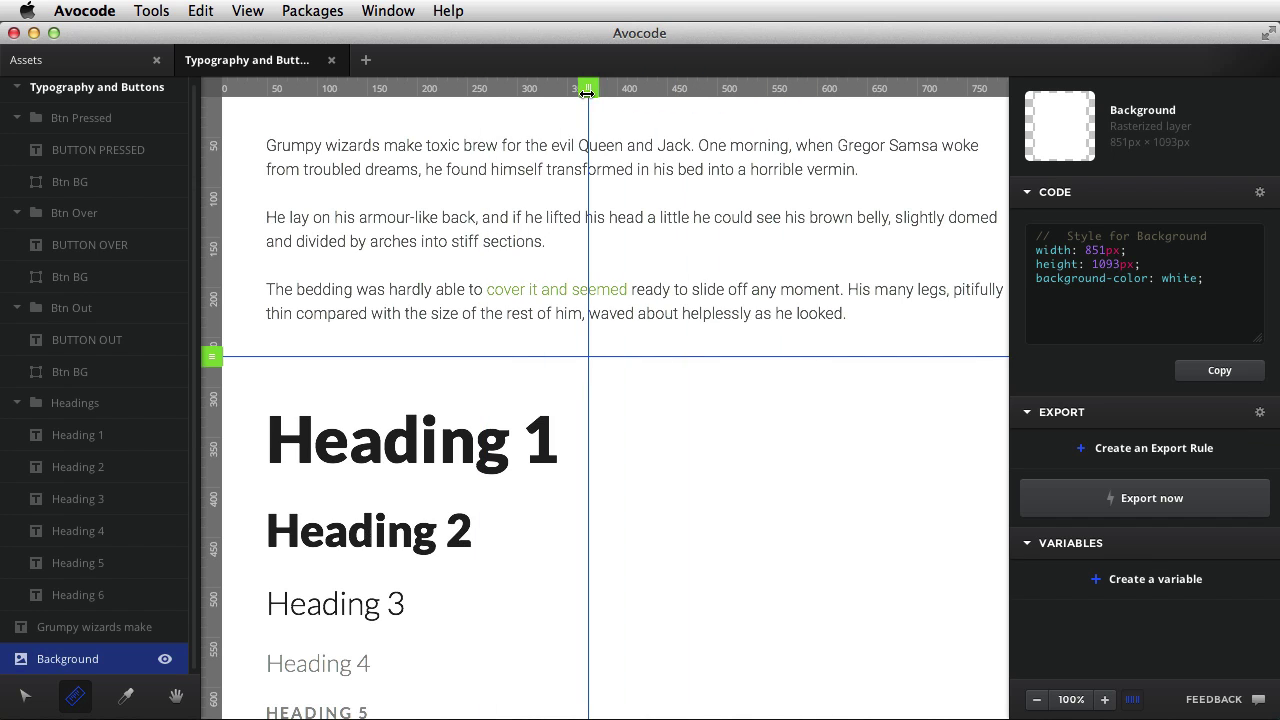
mouse_move(237, 366)
left_mouse_down()
mouse_move(237, 210)
mouse_move(238, 456)
mouse_move(234, 366)
left_mouse_up()
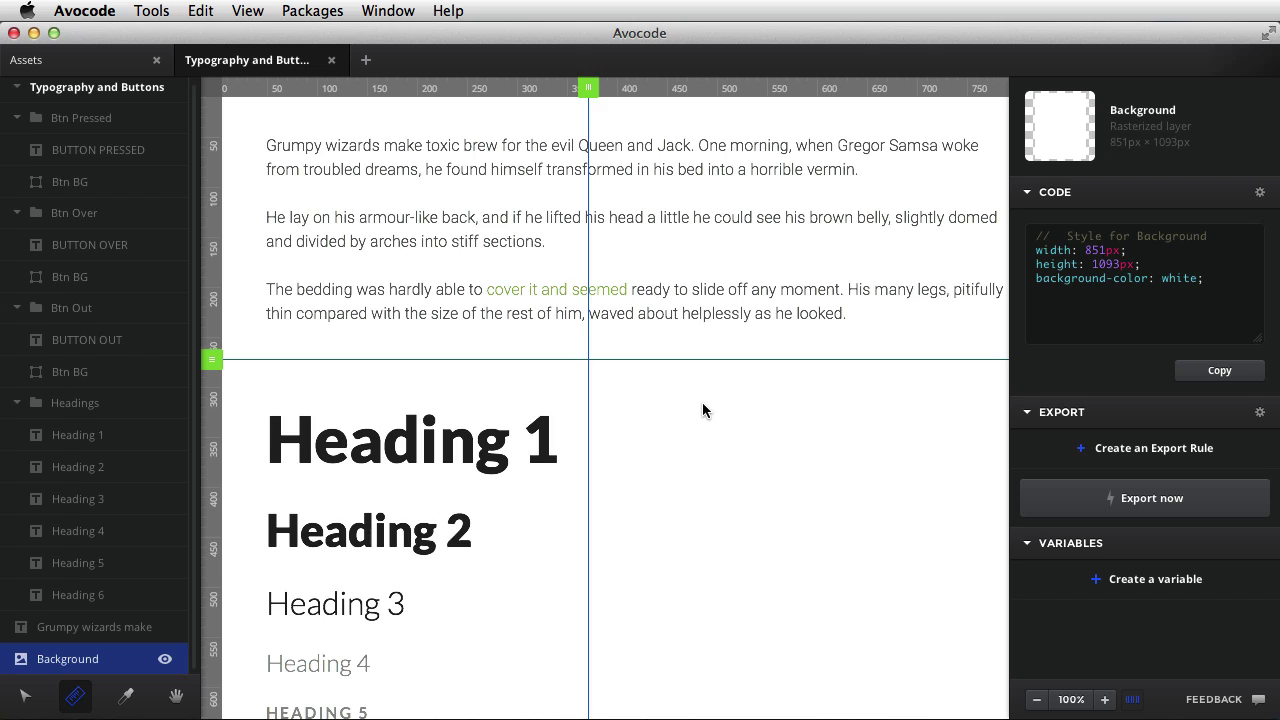
key("super+r")
key("super+r")
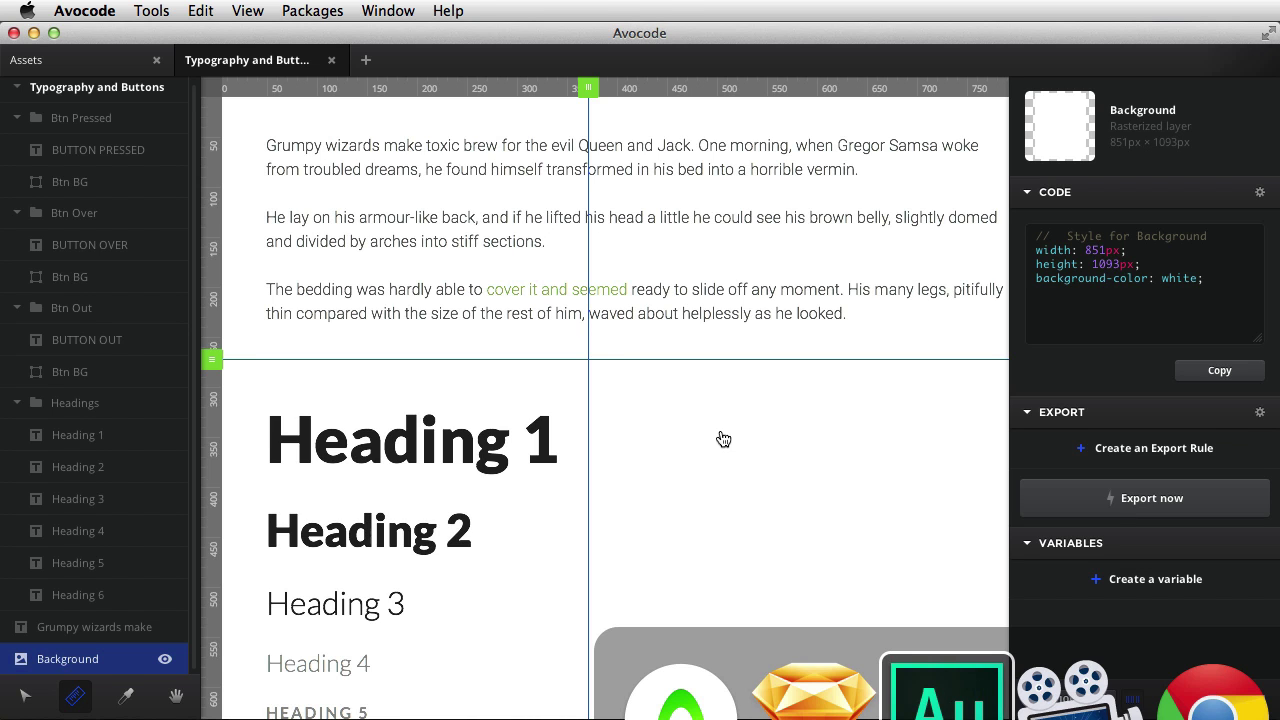
key("super+Tab")
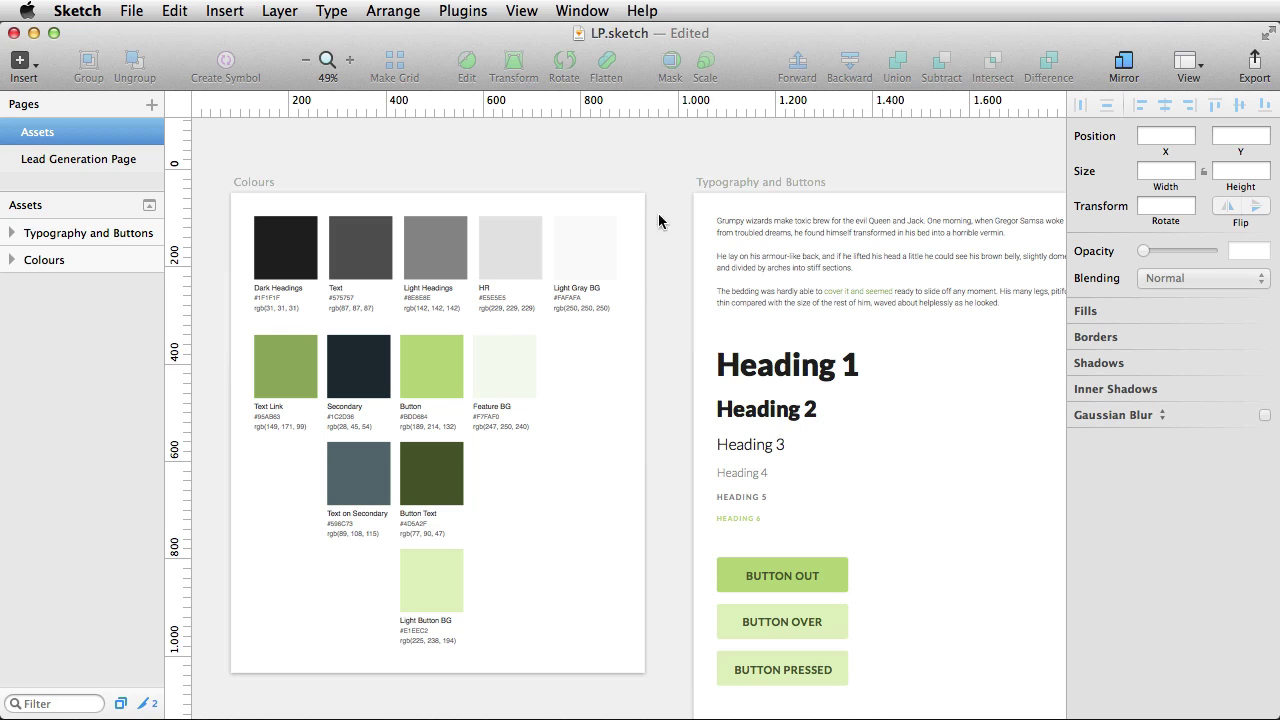
left_click(178, 242)
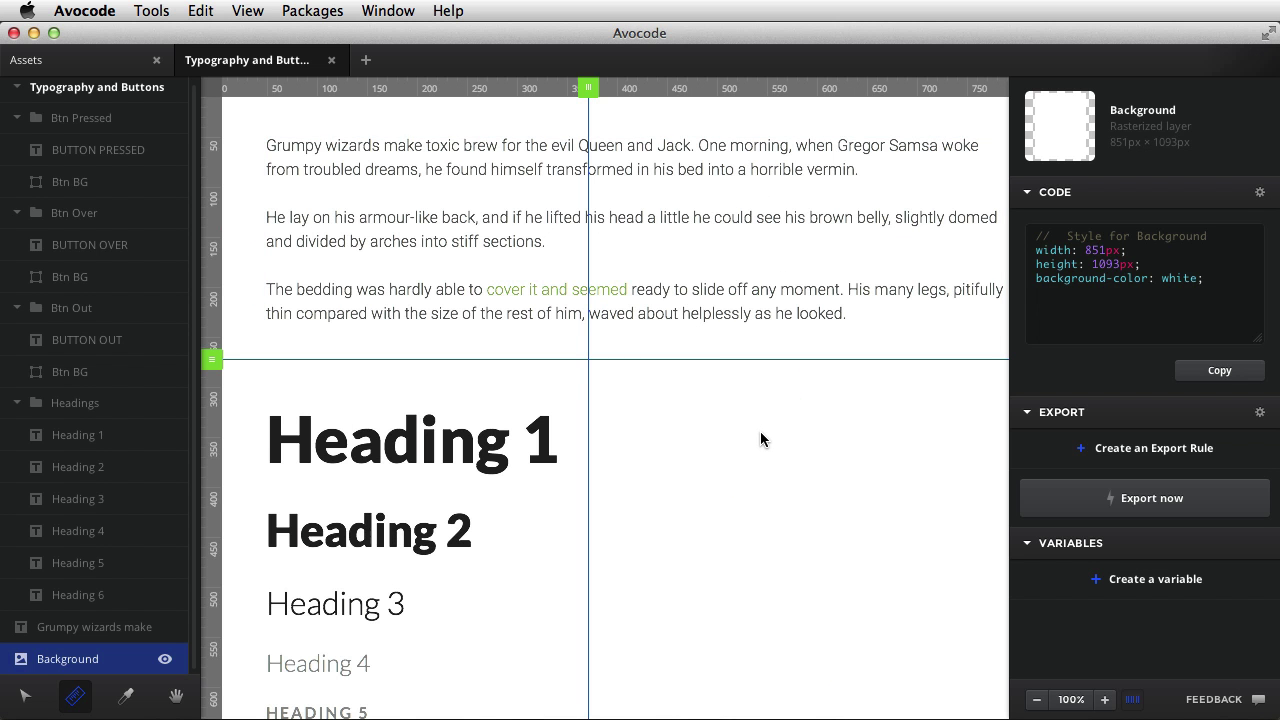
key("super+r")
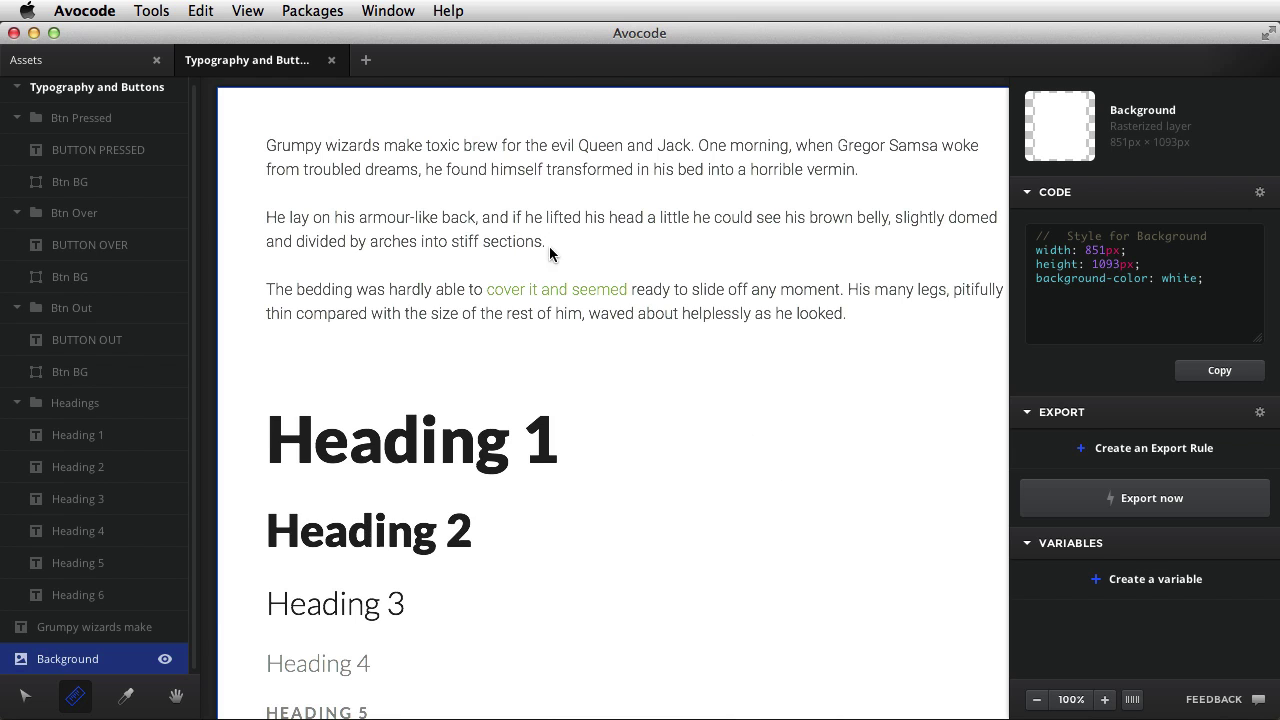
Step: Close the Typography and Buttons artboard and the Assets design
left_click(332, 60)
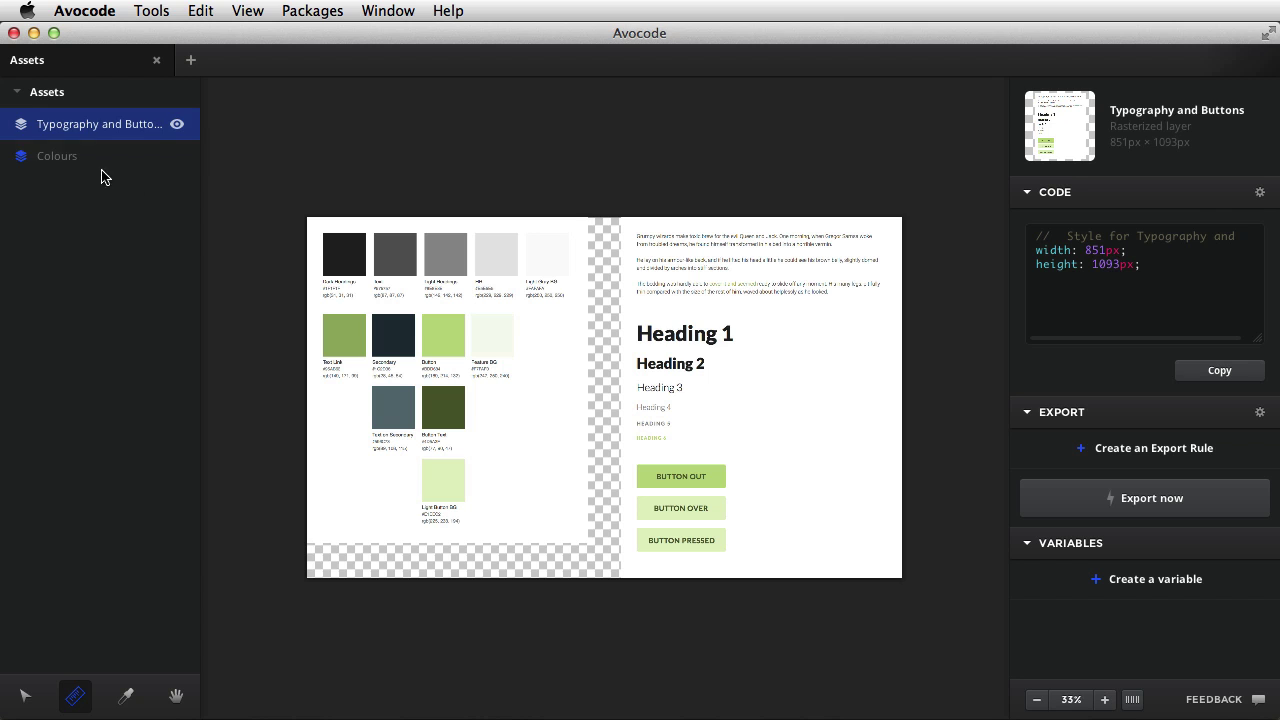
left_click(70, 157)
left_click(156, 61)
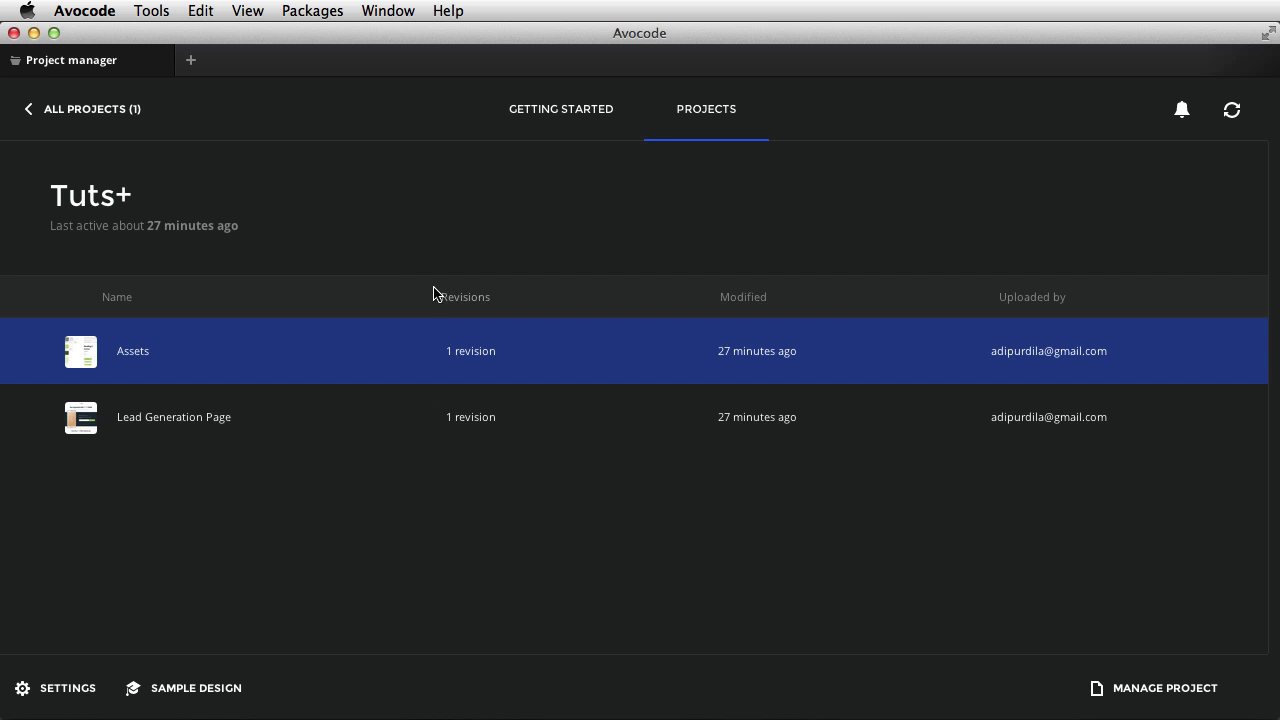
Step: Open the Lead Generation Page's Desktop artboard in its own tab, zoomed out
double_click(228, 418)
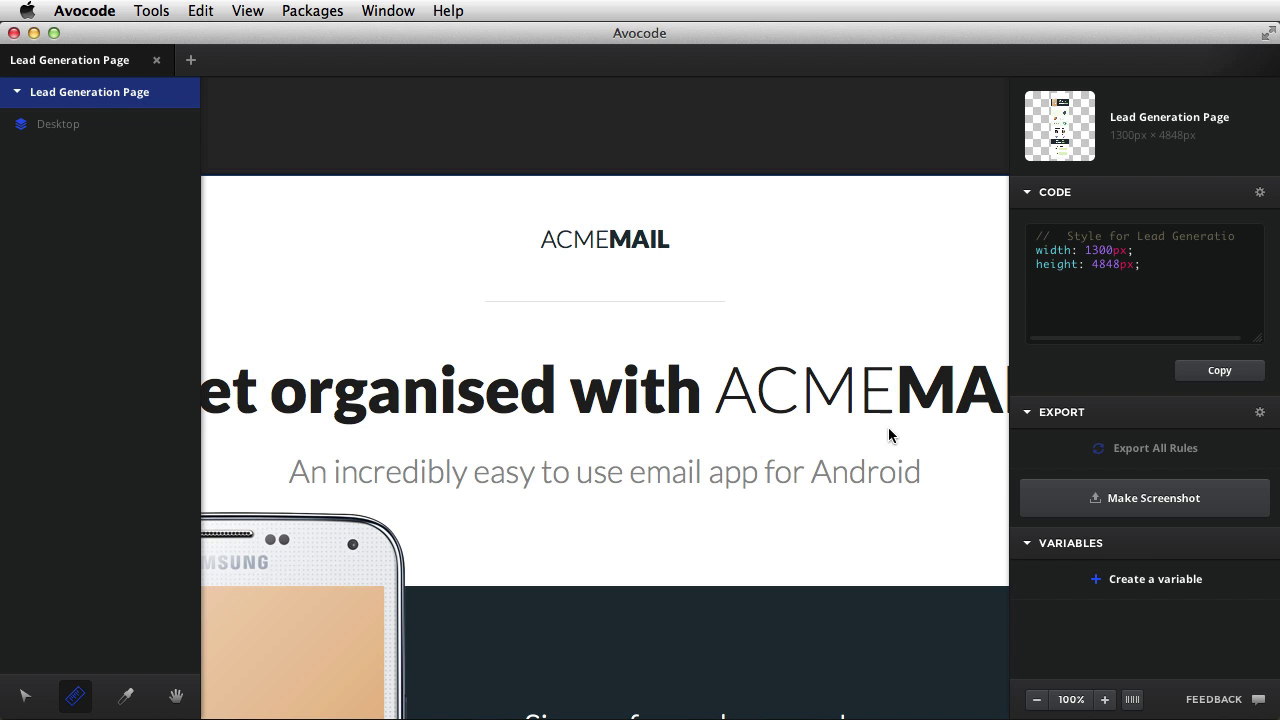
left_click(882, 143)
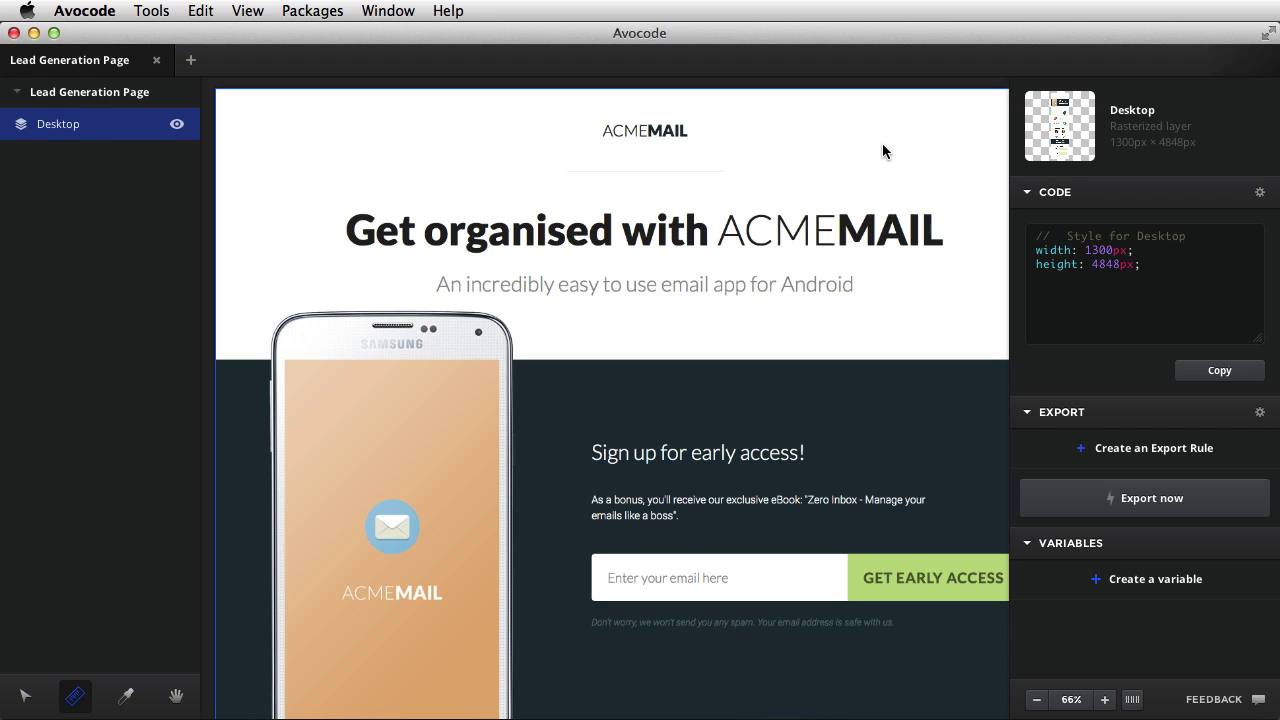
scroll(791, 271, "down", 5)
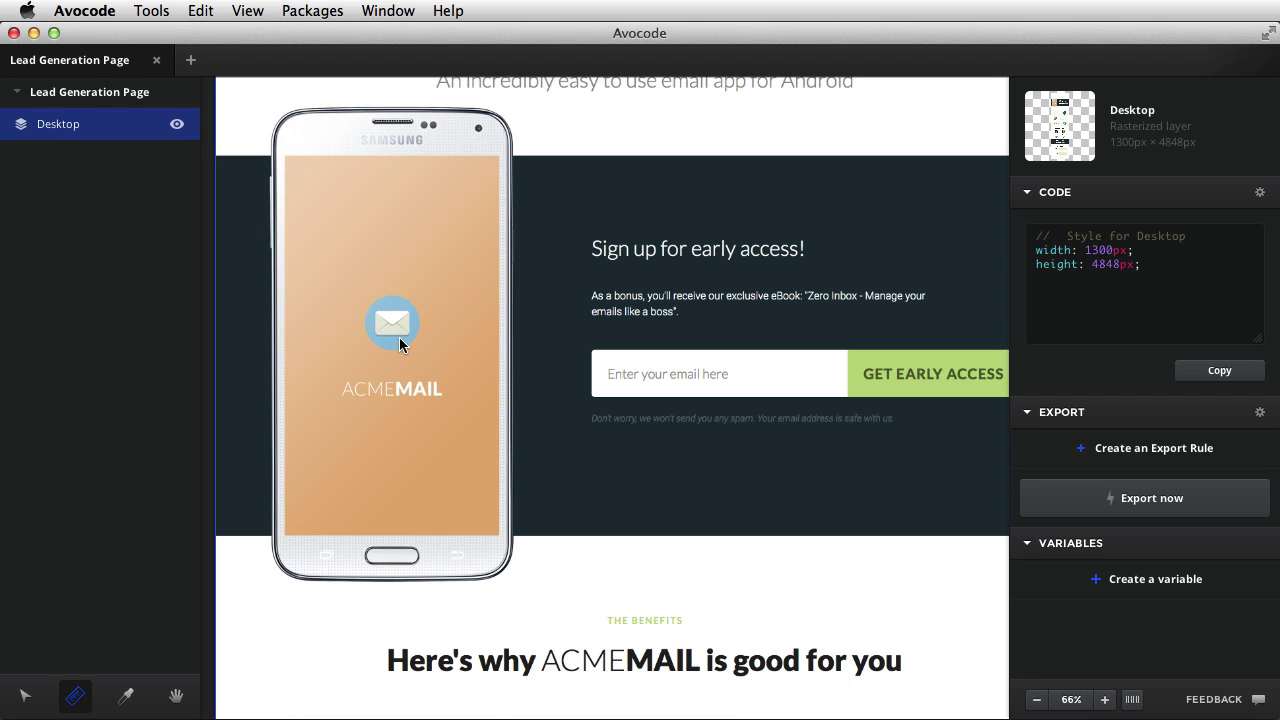
double_click(64, 127)
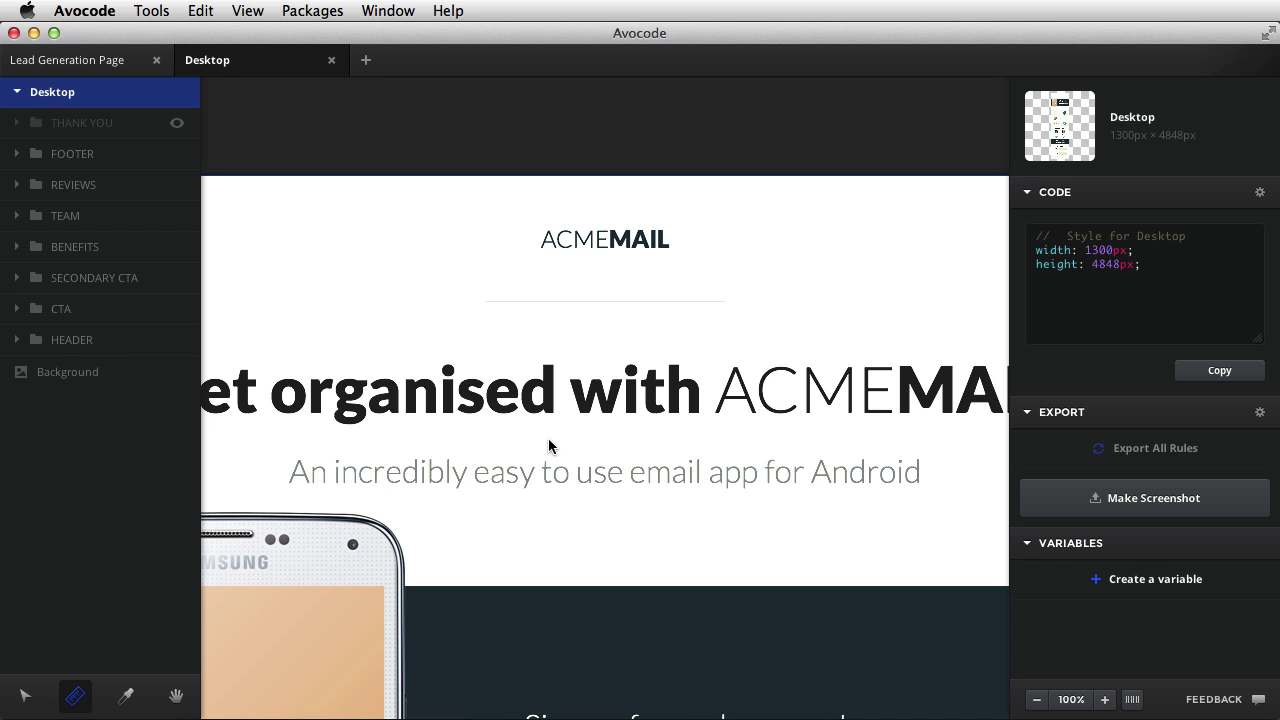
key("super+minus")
scroll(383, 237, "down", 5)
Step: Export the phone image as 'phone', 1x PNG, into the Avocode folder
left_click(383, 234)
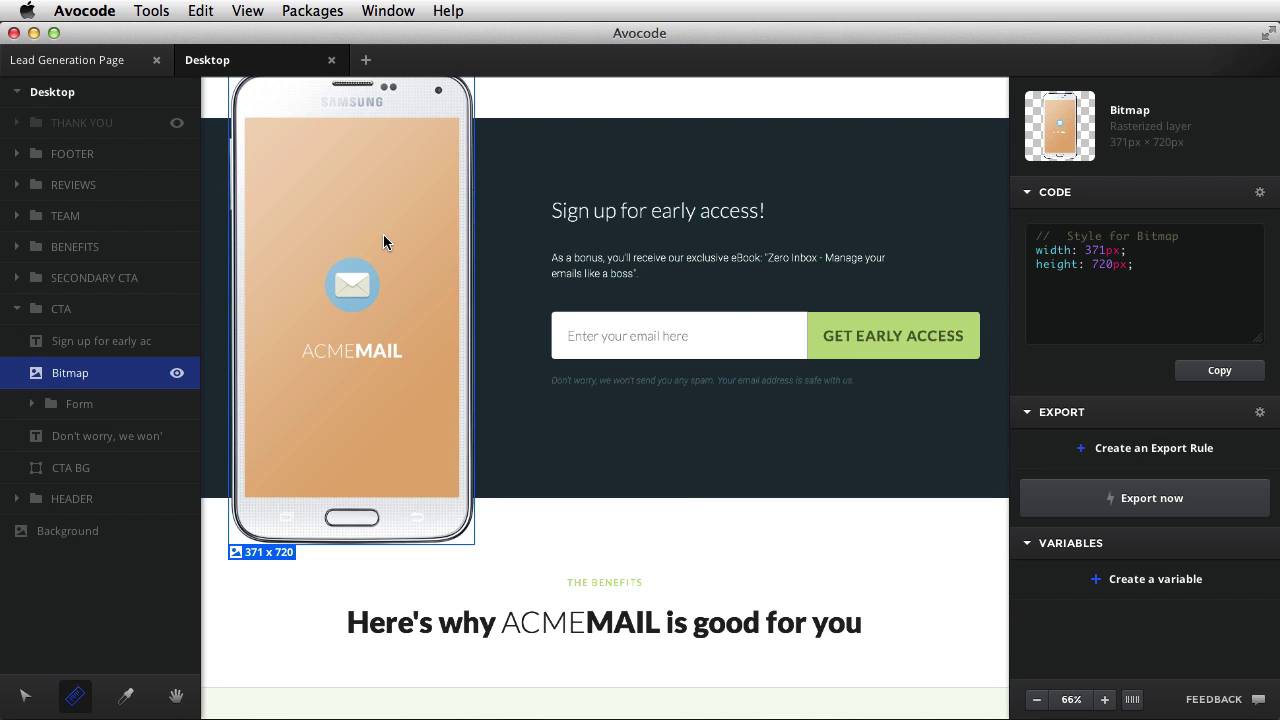
scroll(520, 345, "up", 2)
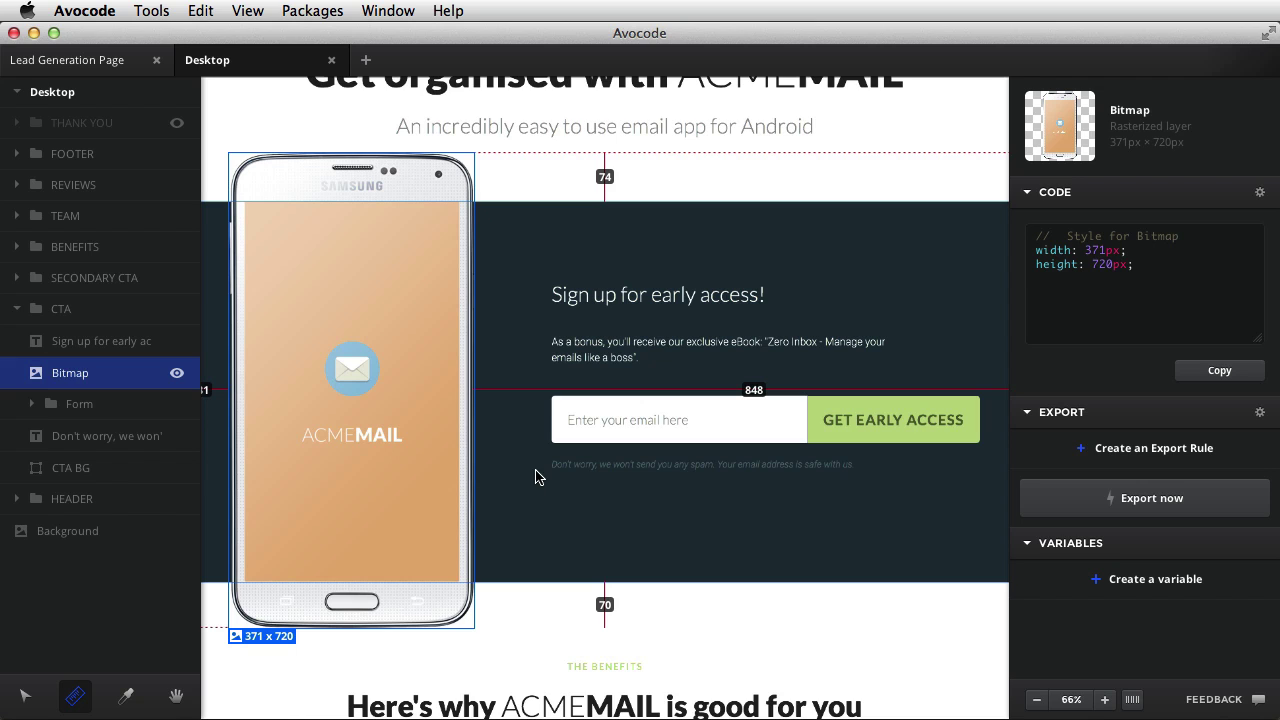
key("e")
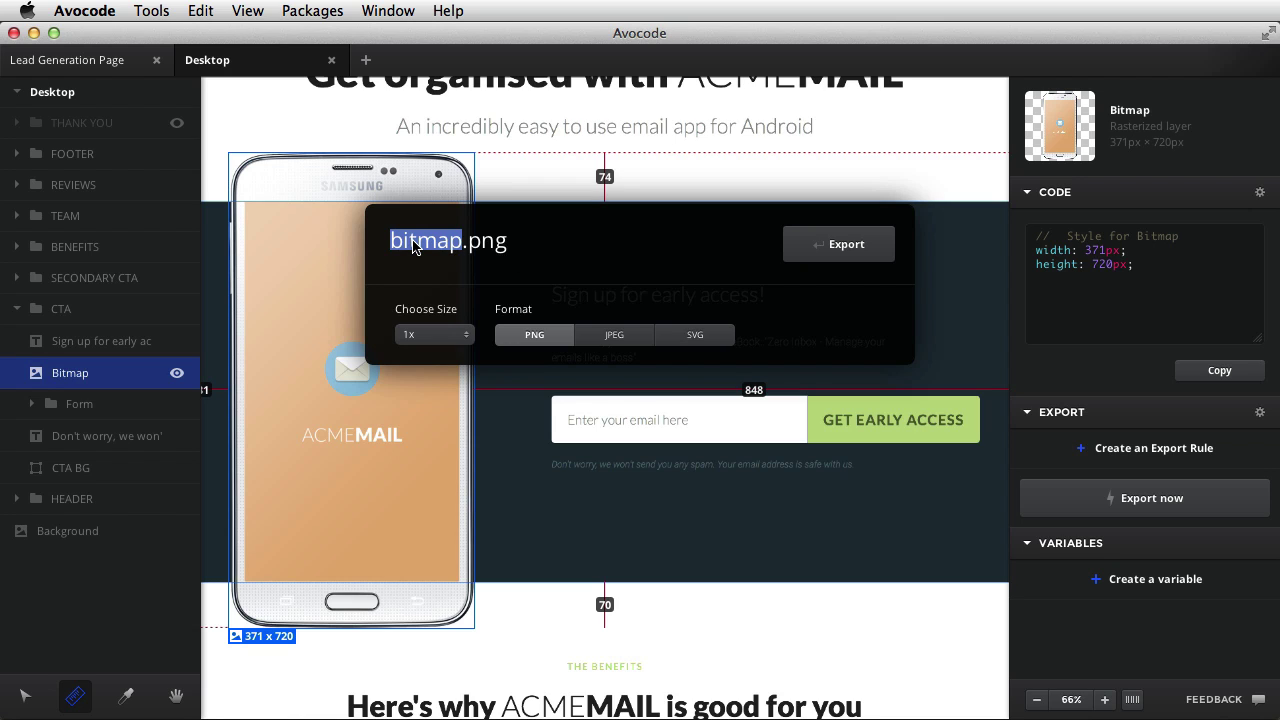
type("phone")
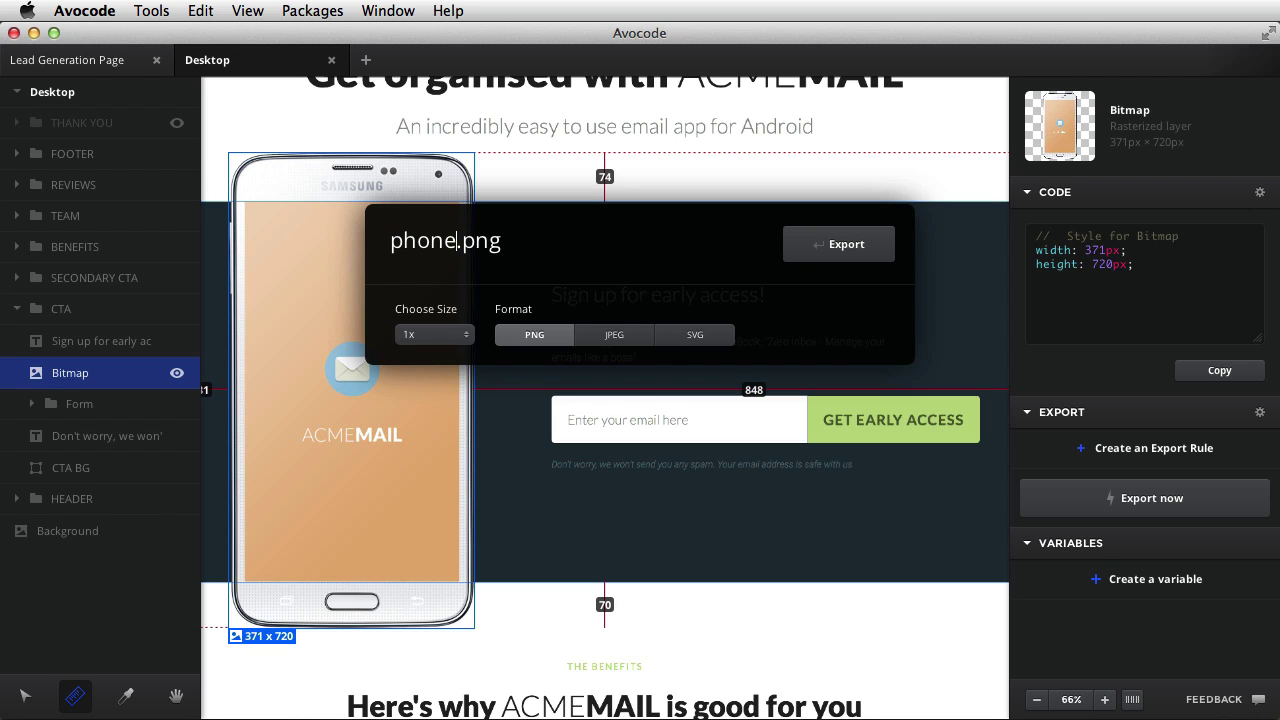
left_click(600, 338)
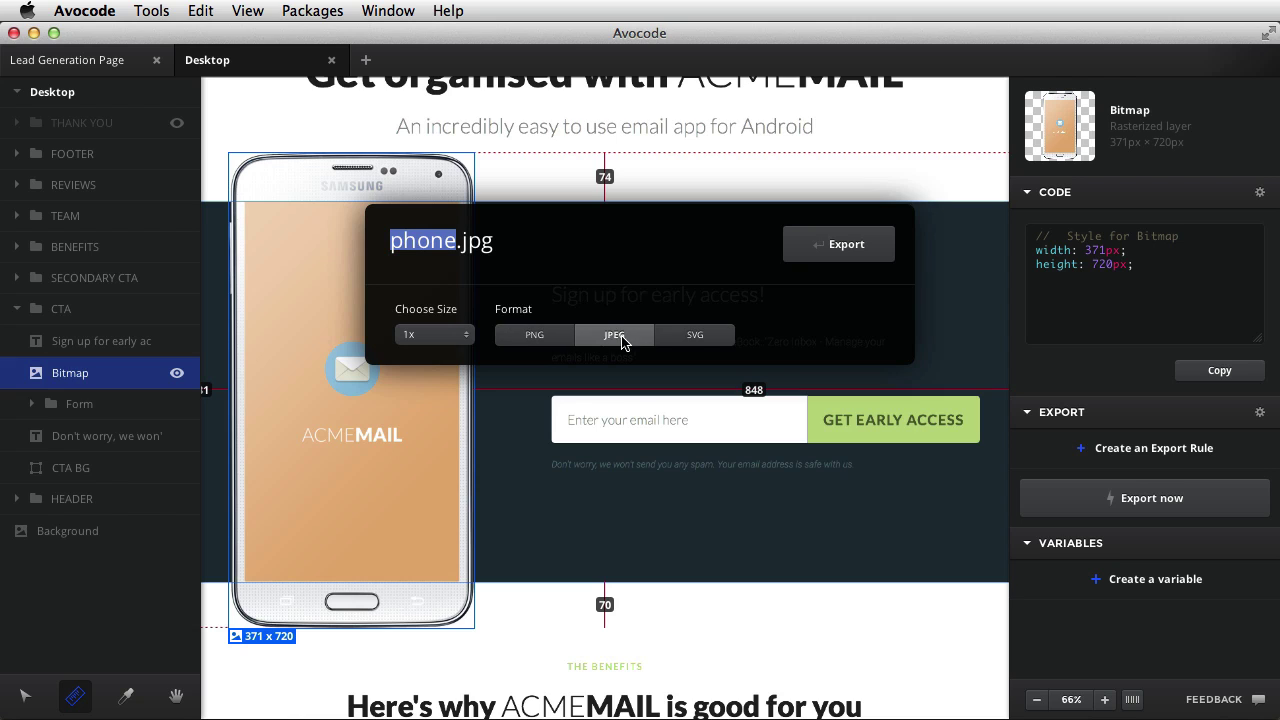
left_click(703, 338)
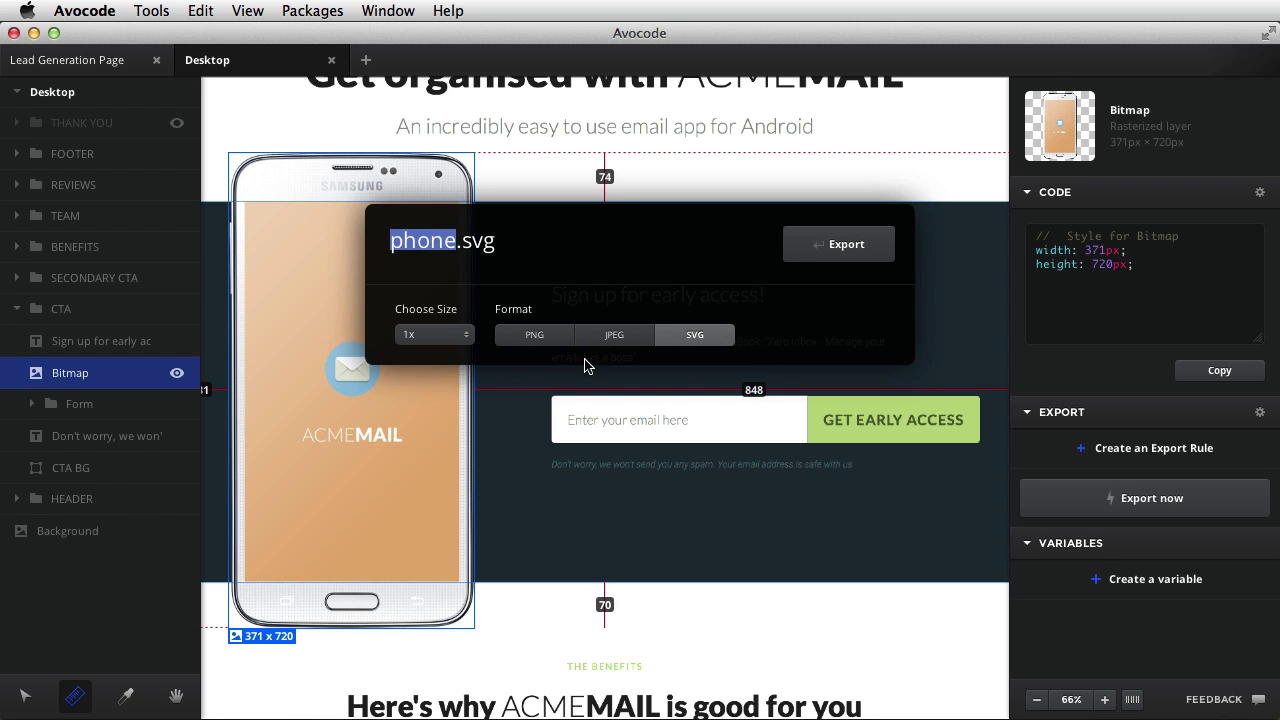
left_click(559, 340)
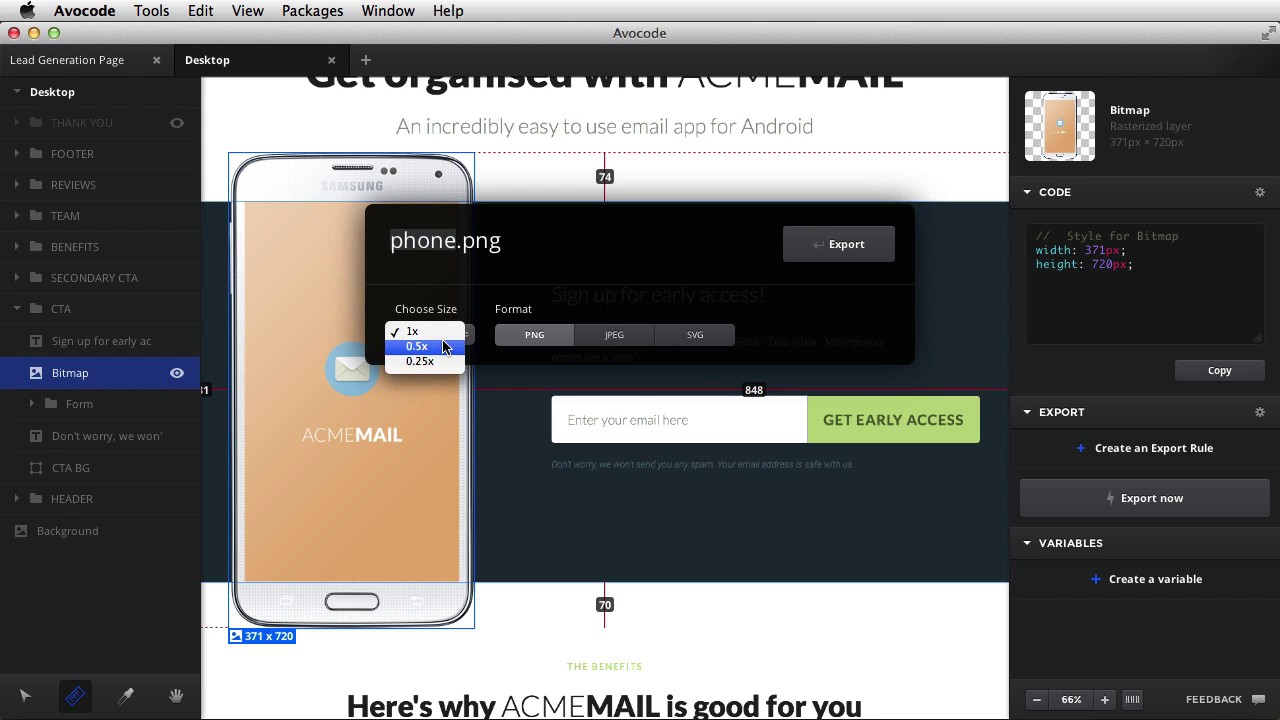
left_click(420, 331)
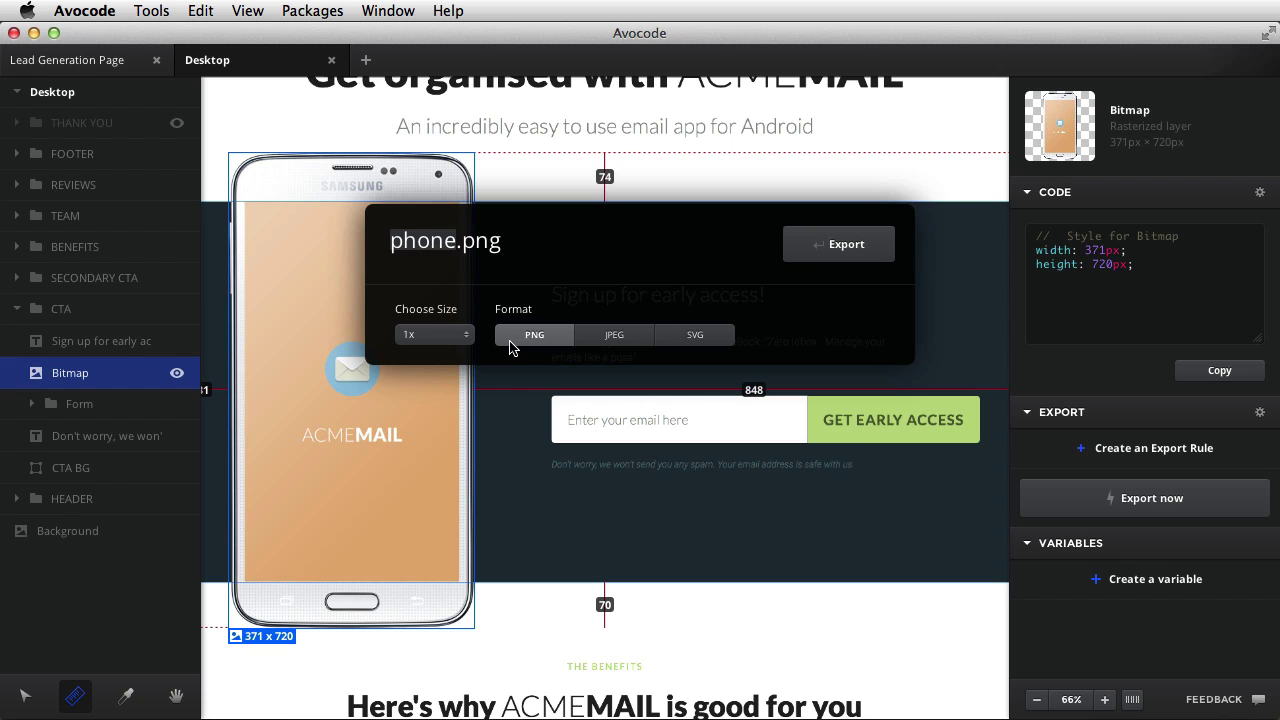
left_click(860, 245)
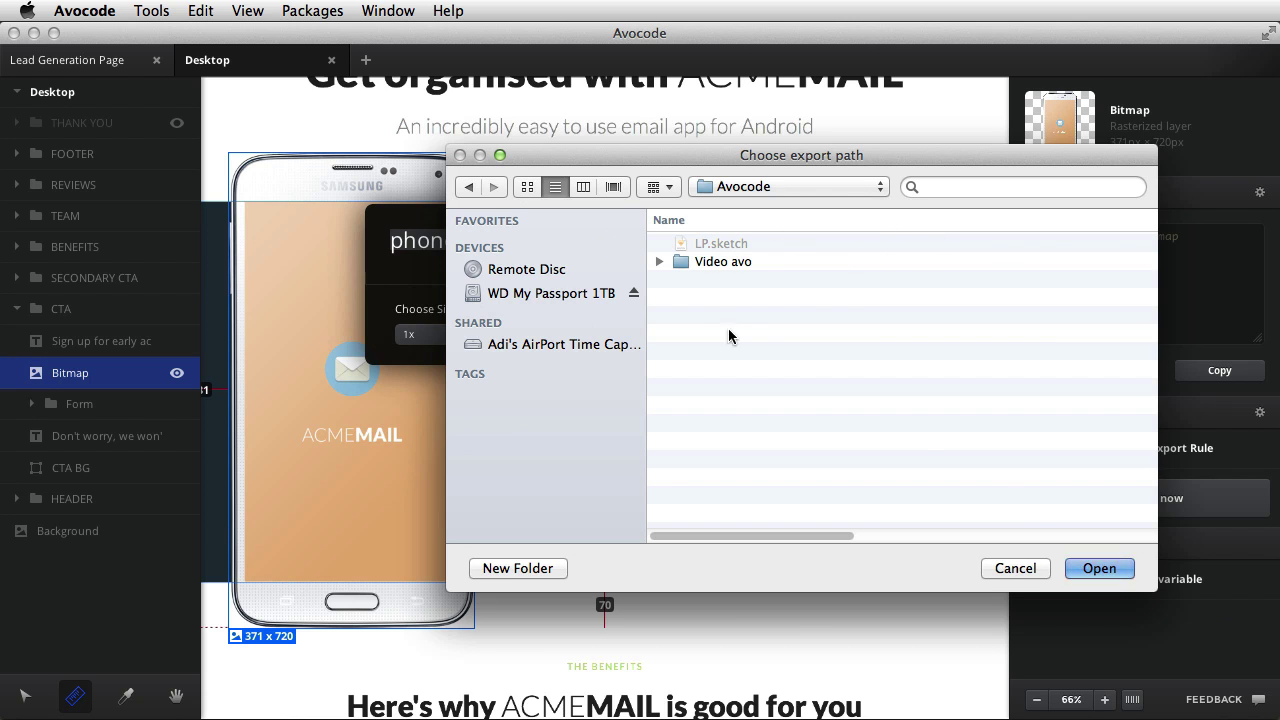
left_click(1099, 568)
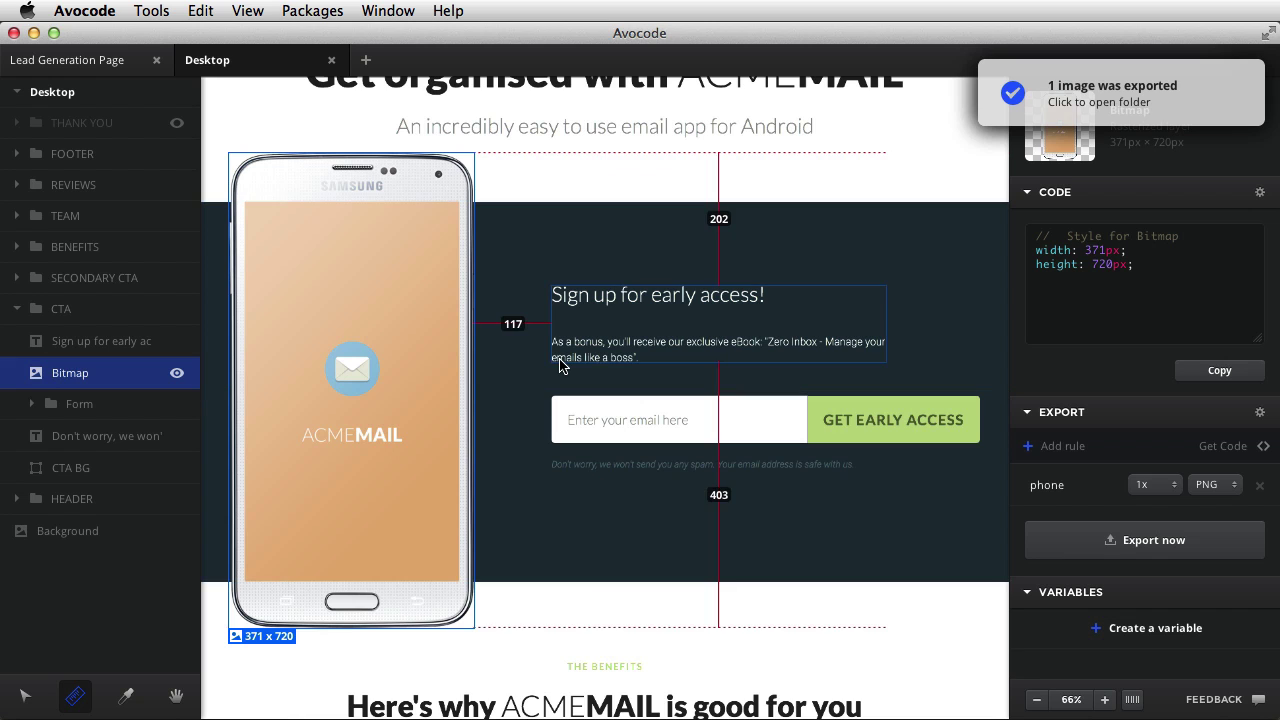
left_click(1110, 93)
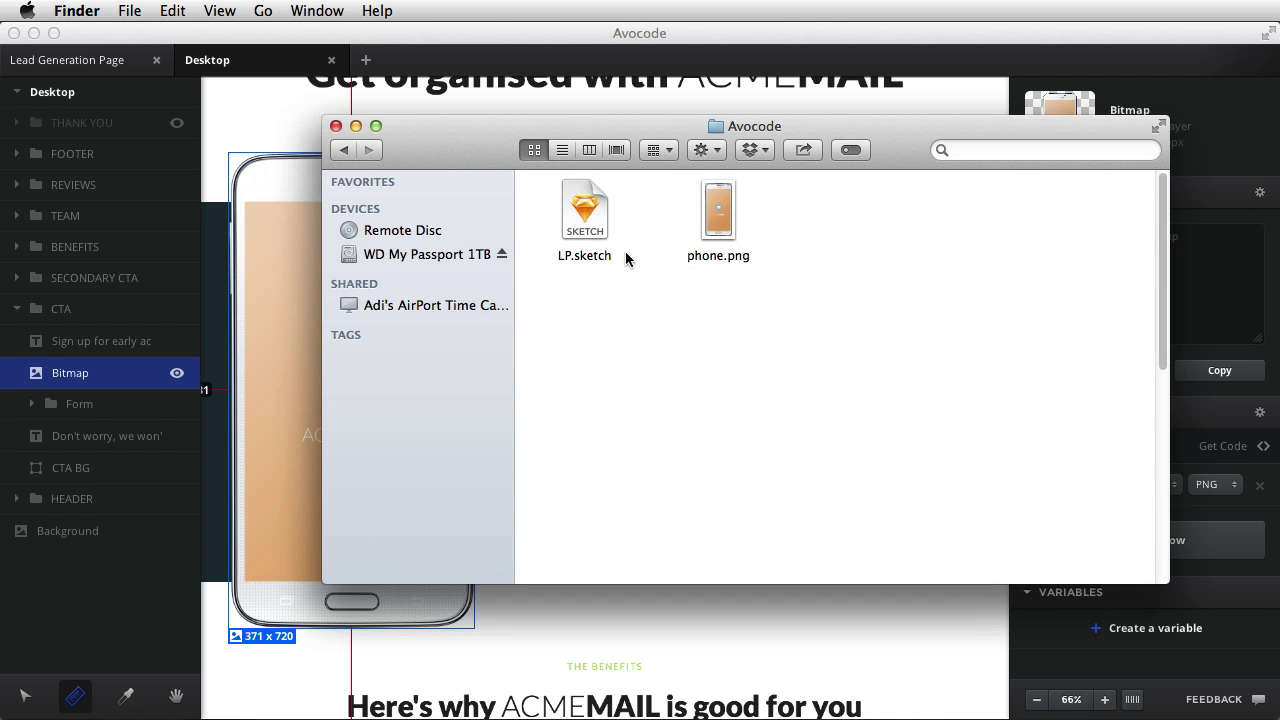
left_click(720, 204)
key("space")
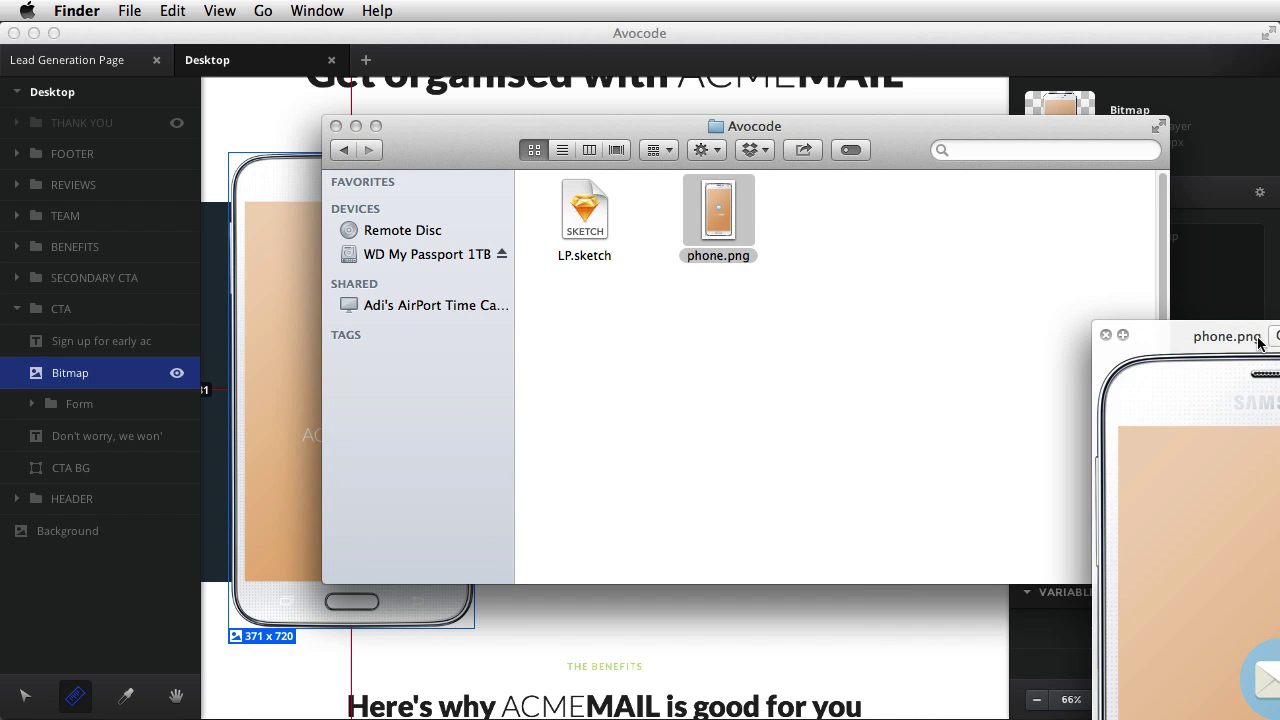
left_click_drag(1260, 343, 633, 74)
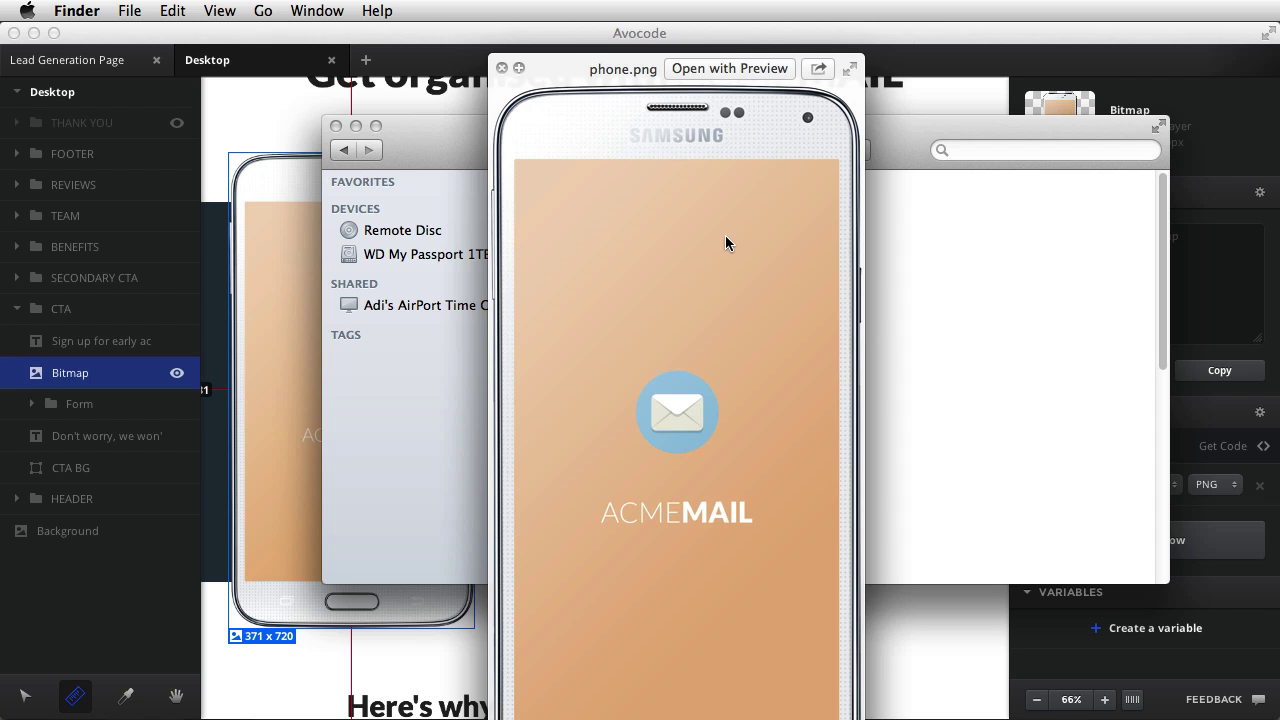
key("space")
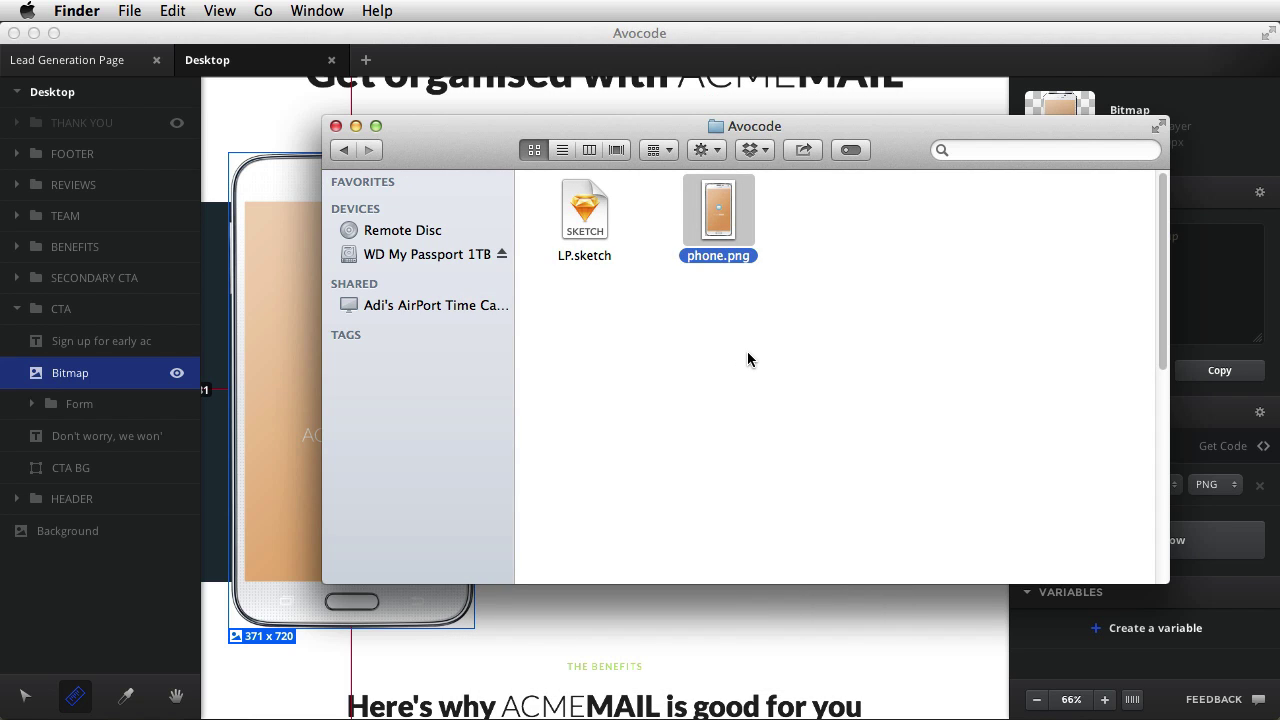
left_click(752, 358)
left_click(925, 611)
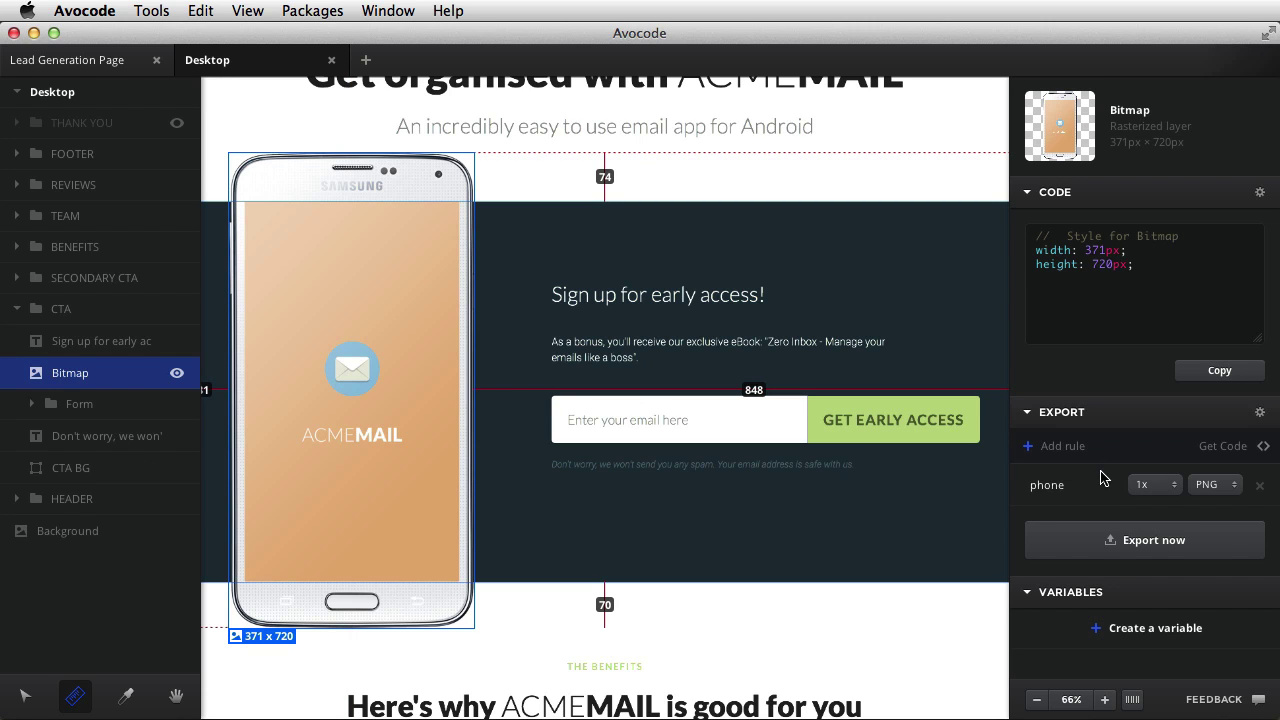
Step: Add a second phone export rule, switch phone to 1x JPEG, and export both
left_click(1164, 487)
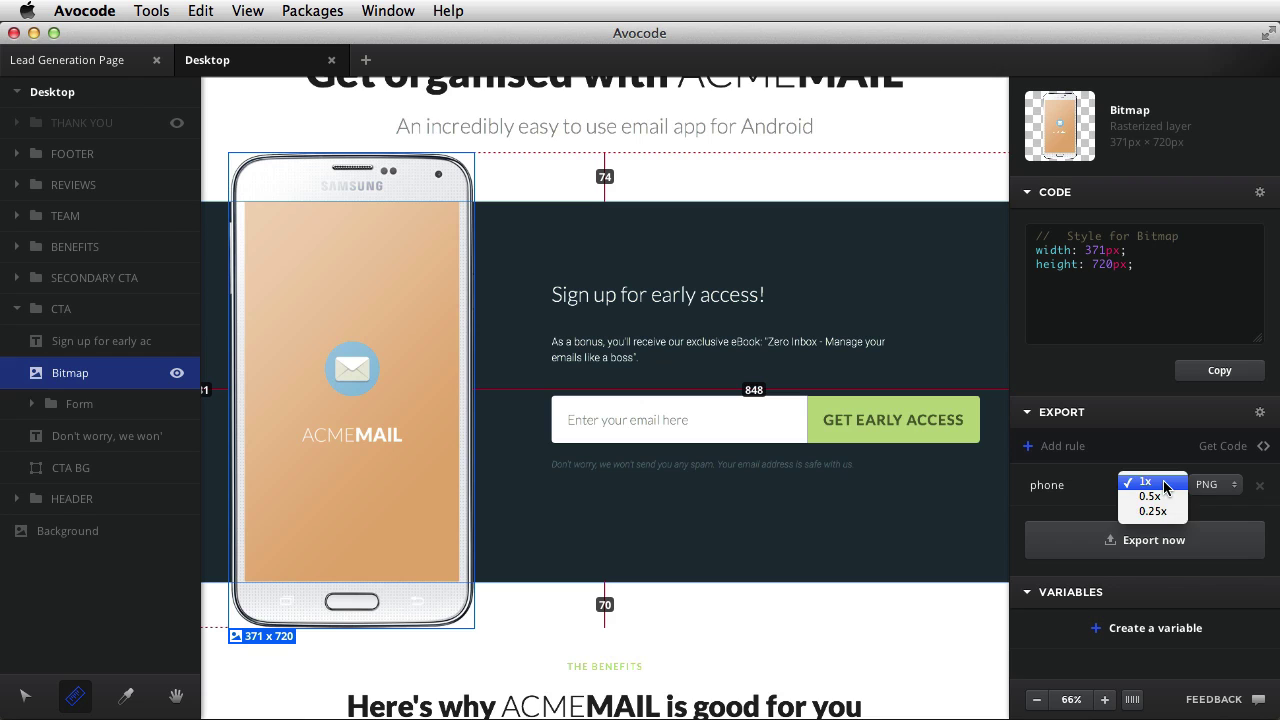
left_click(1164, 487)
left_click(1072, 447)
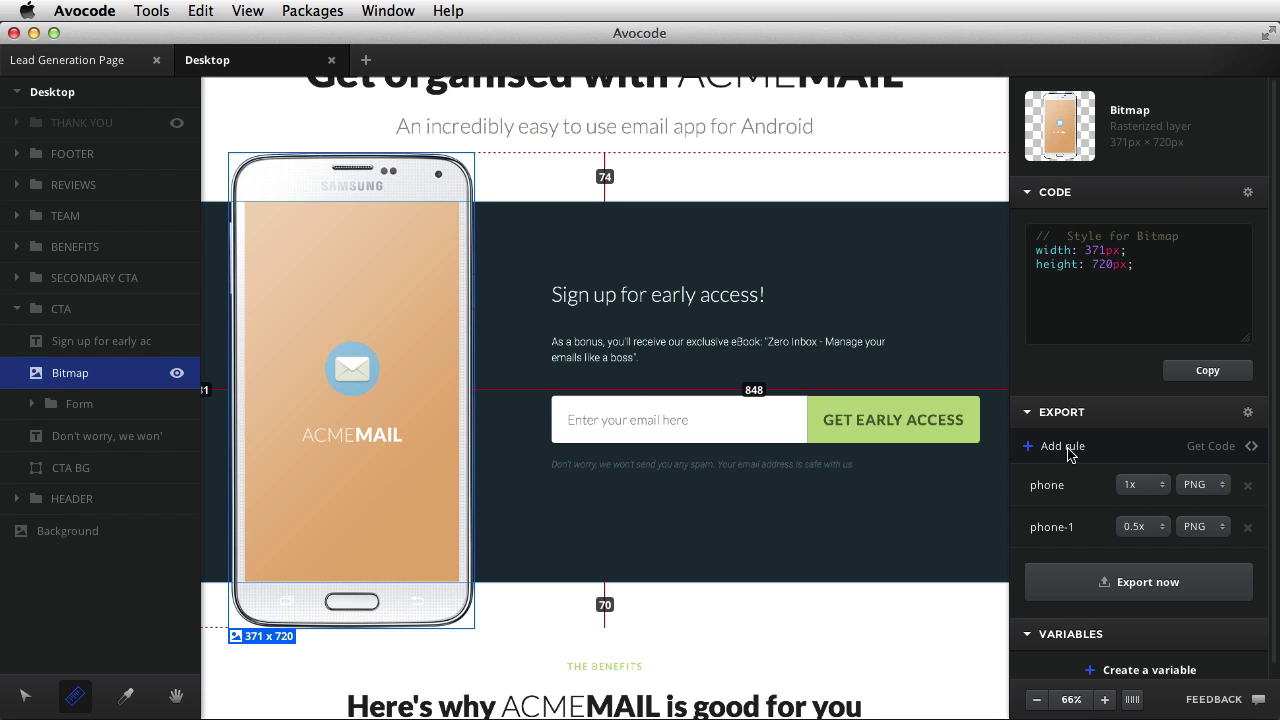
left_click(1152, 487)
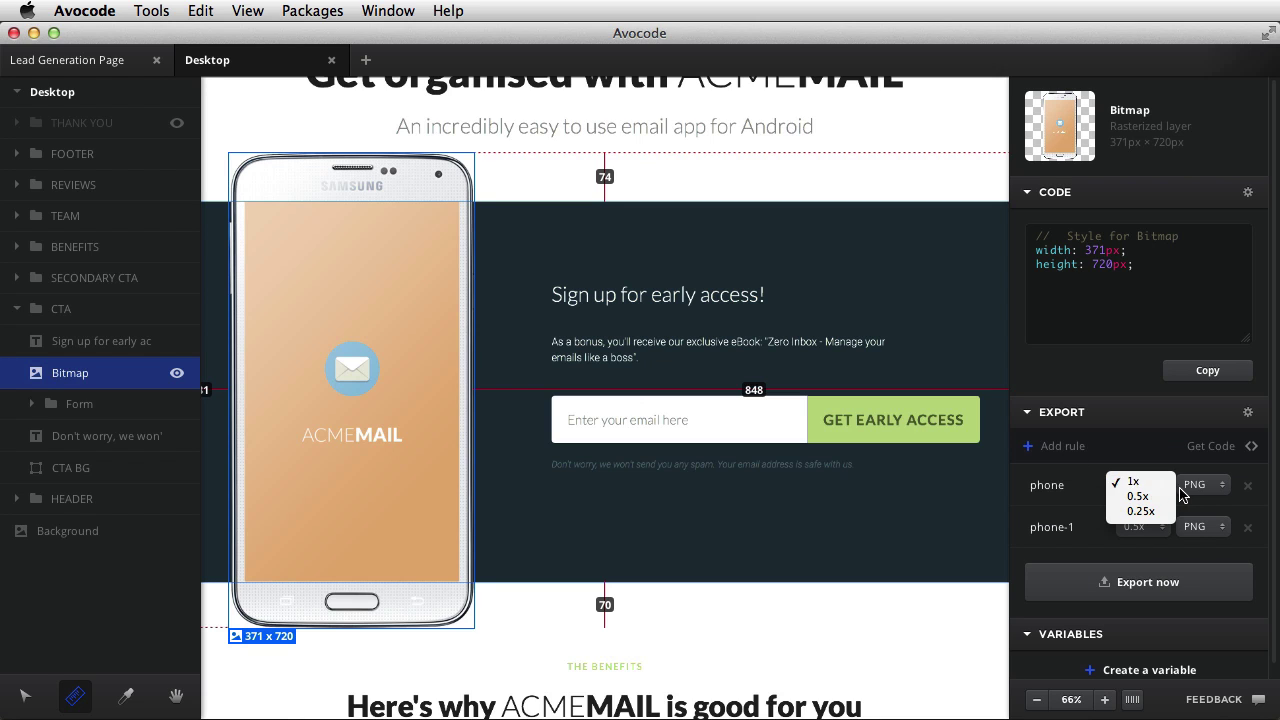
left_click(1155, 483)
left_click(1222, 486)
left_click(1197, 496)
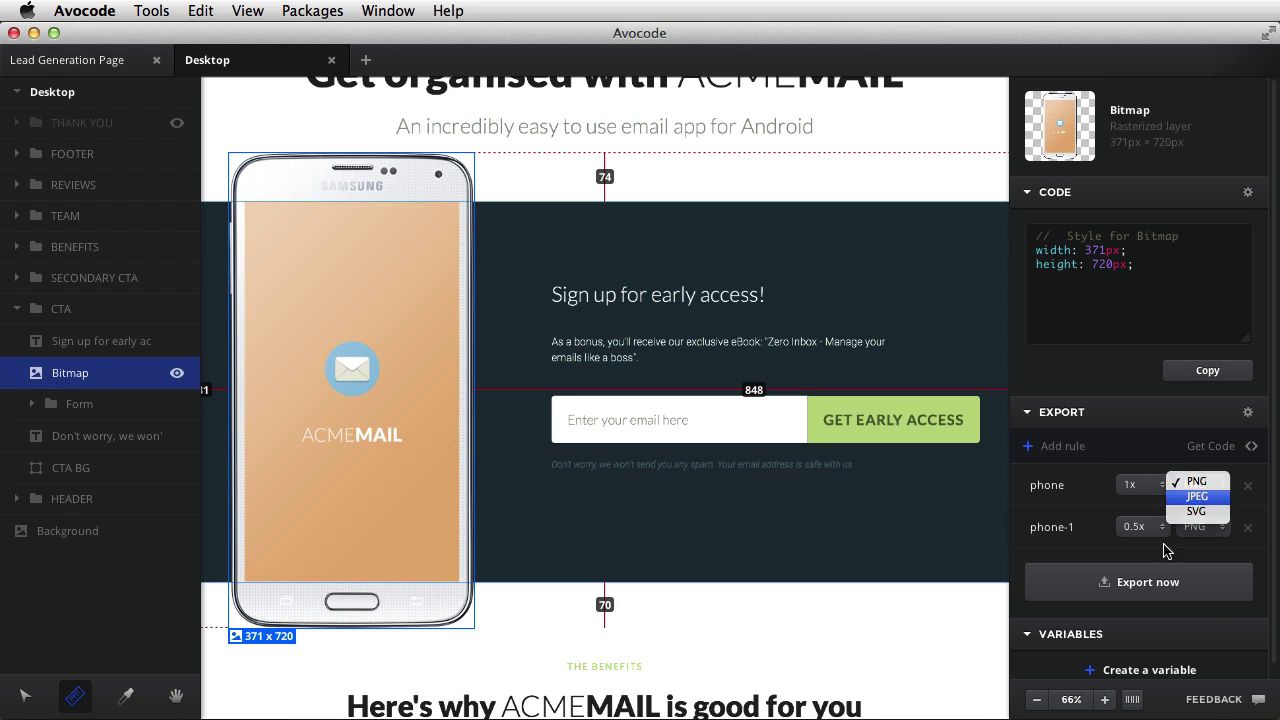
left_click(1160, 582)
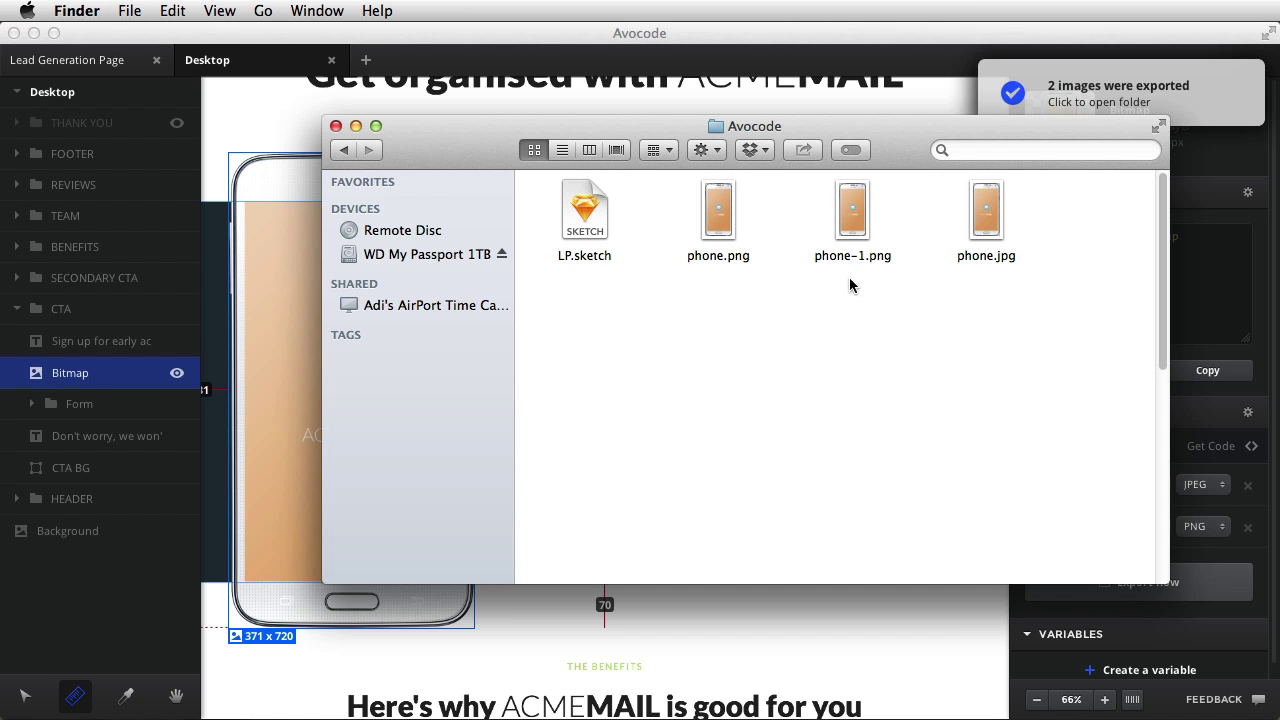
Step: Preview the exported phone-1.png and phone.jpg in Finder, then return to Avocode
left_click(853, 213)
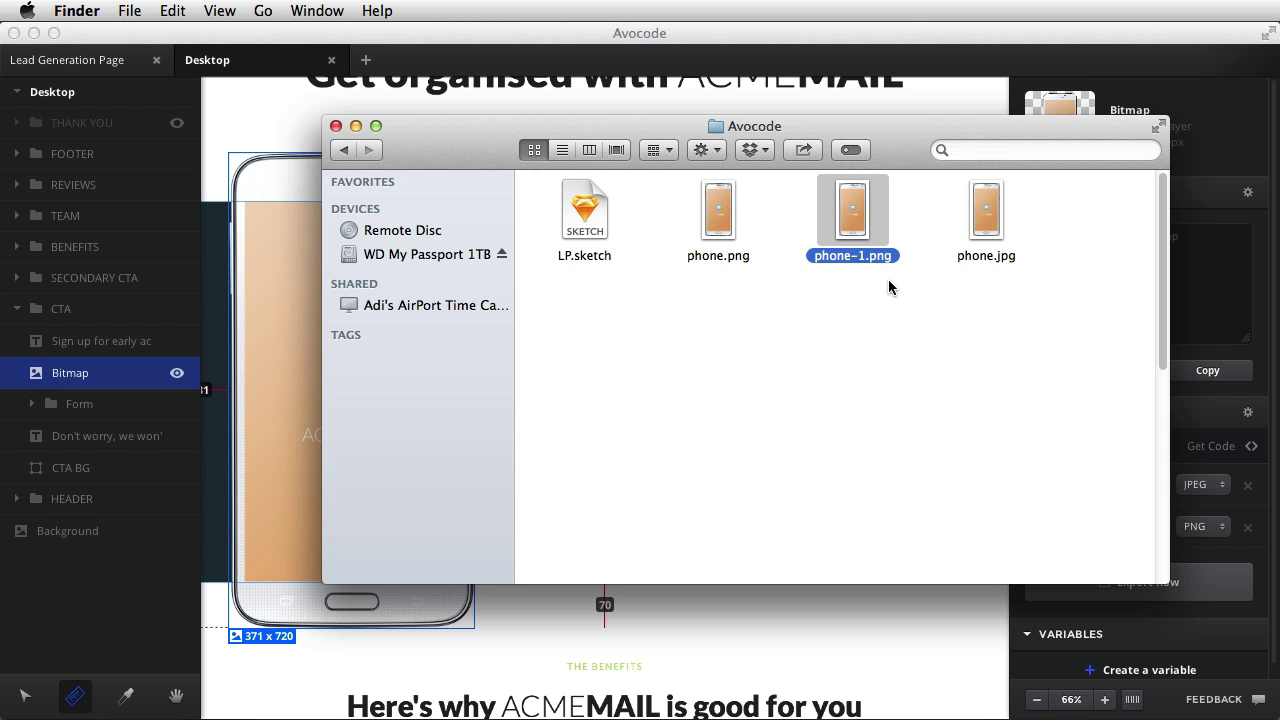
key("Right")
key("space")
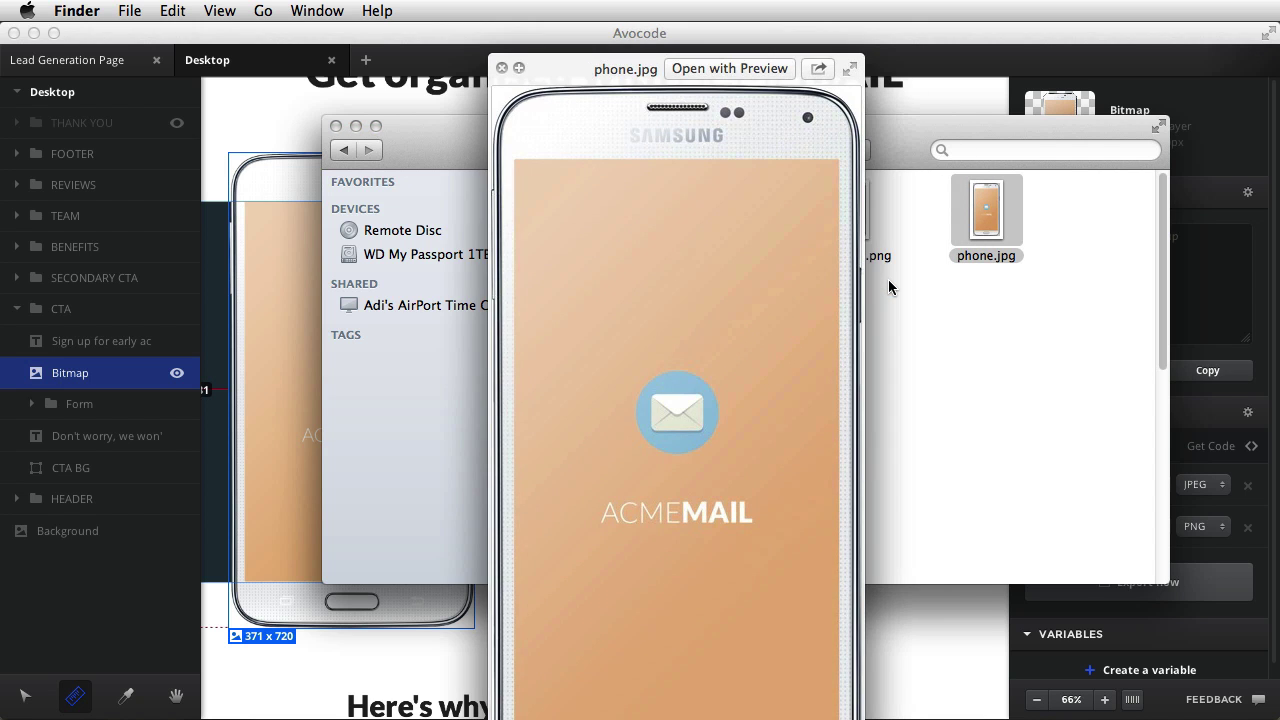
key("space")
key("super+Tab")
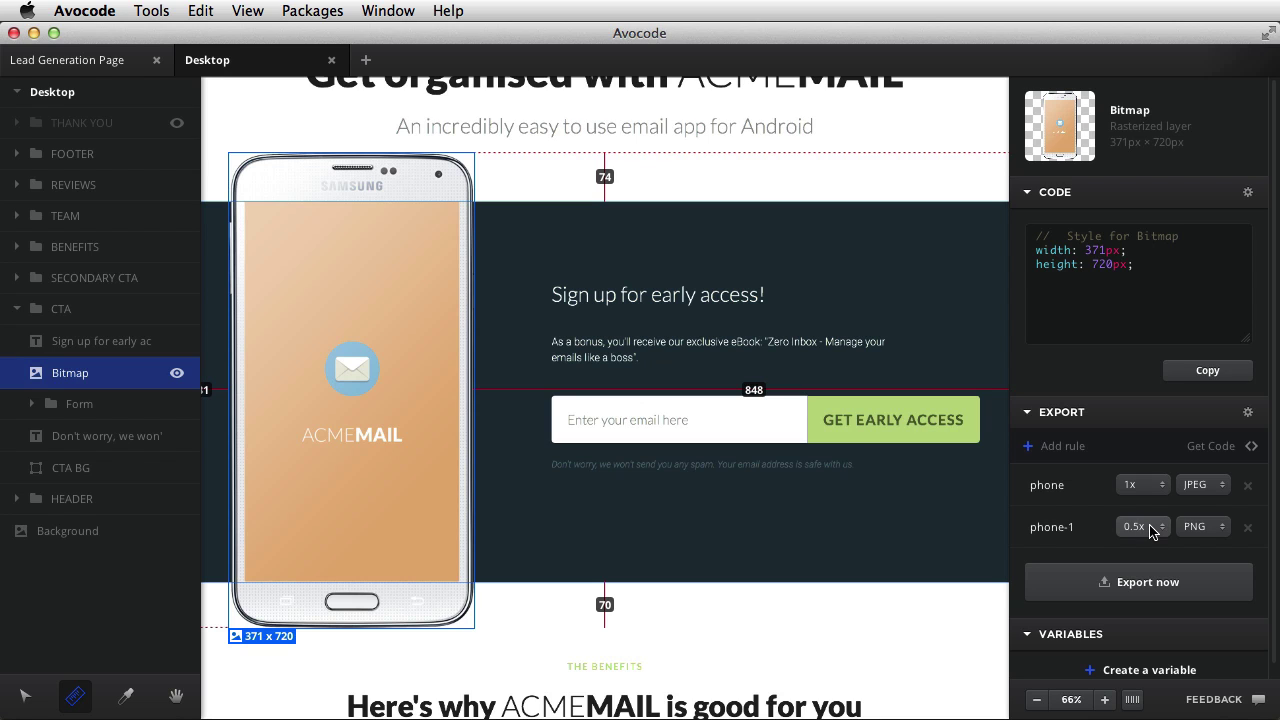
Step: Add a phone-2 rule at 1x SVG, export all three and confirm overwriting
left_click(1063, 446)
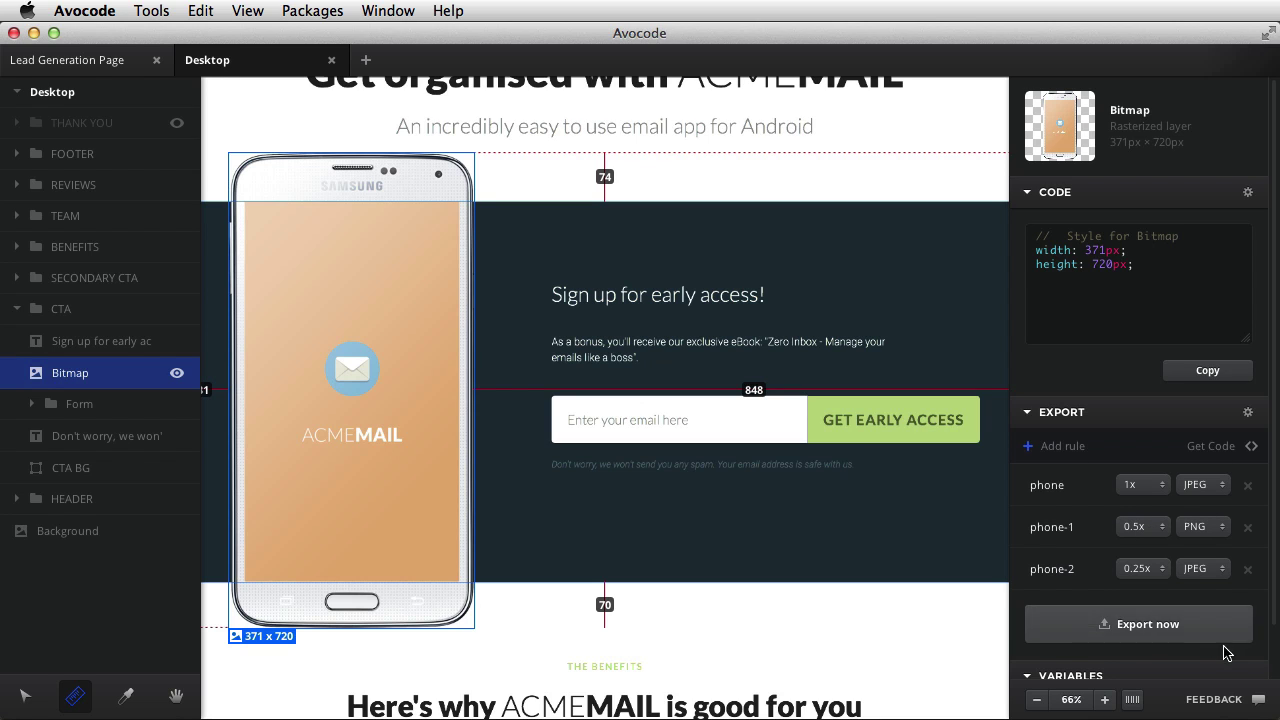
left_click(1155, 578)
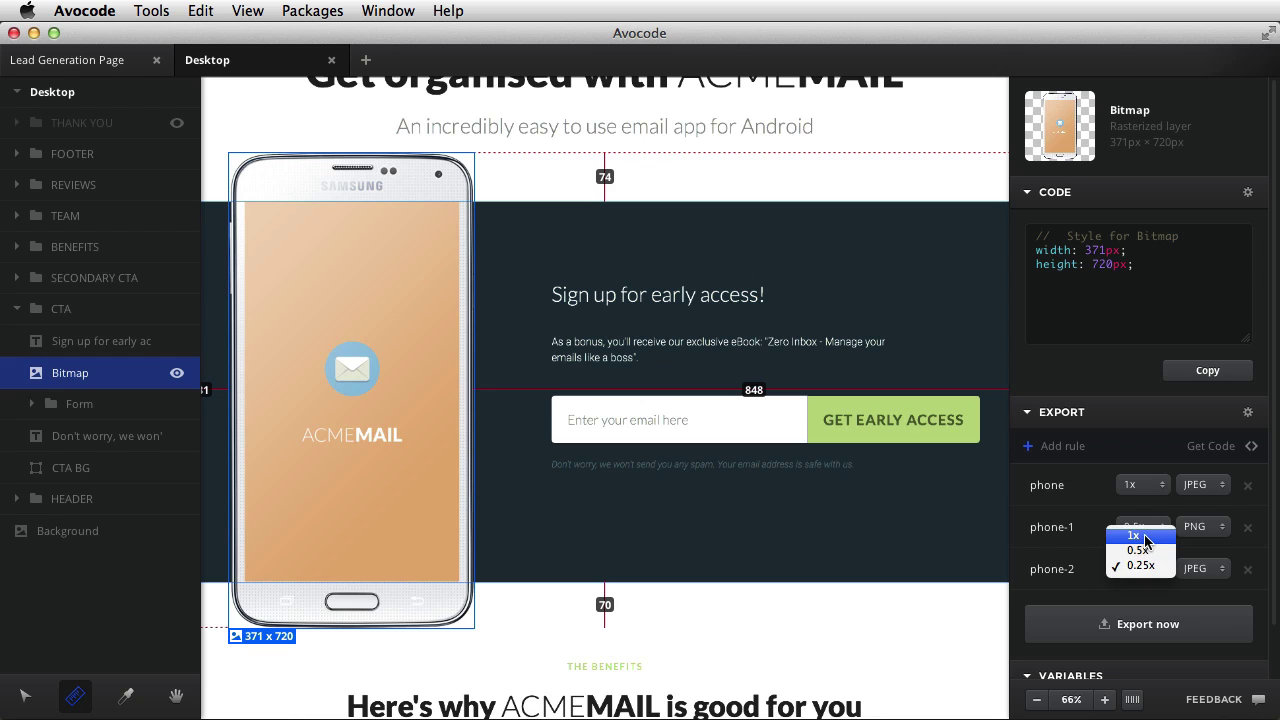
left_click(1145, 536)
left_click(1210, 570)
left_click(1198, 580)
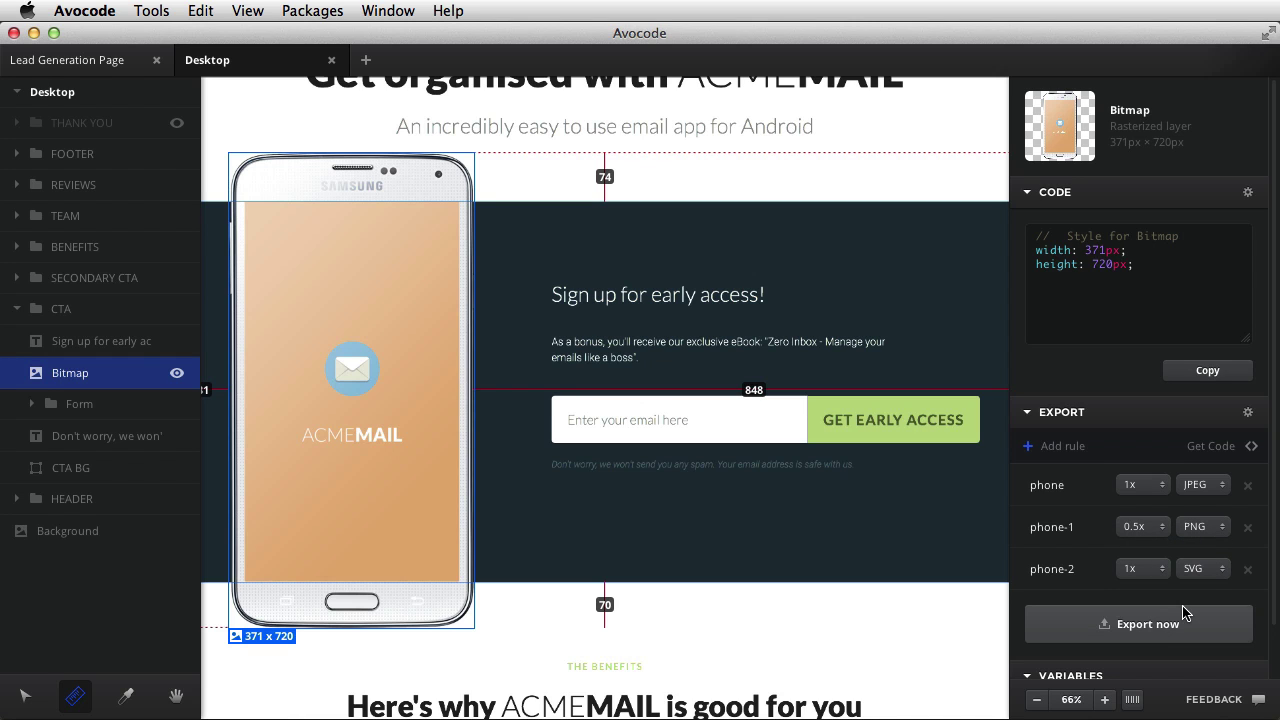
left_click(1165, 625)
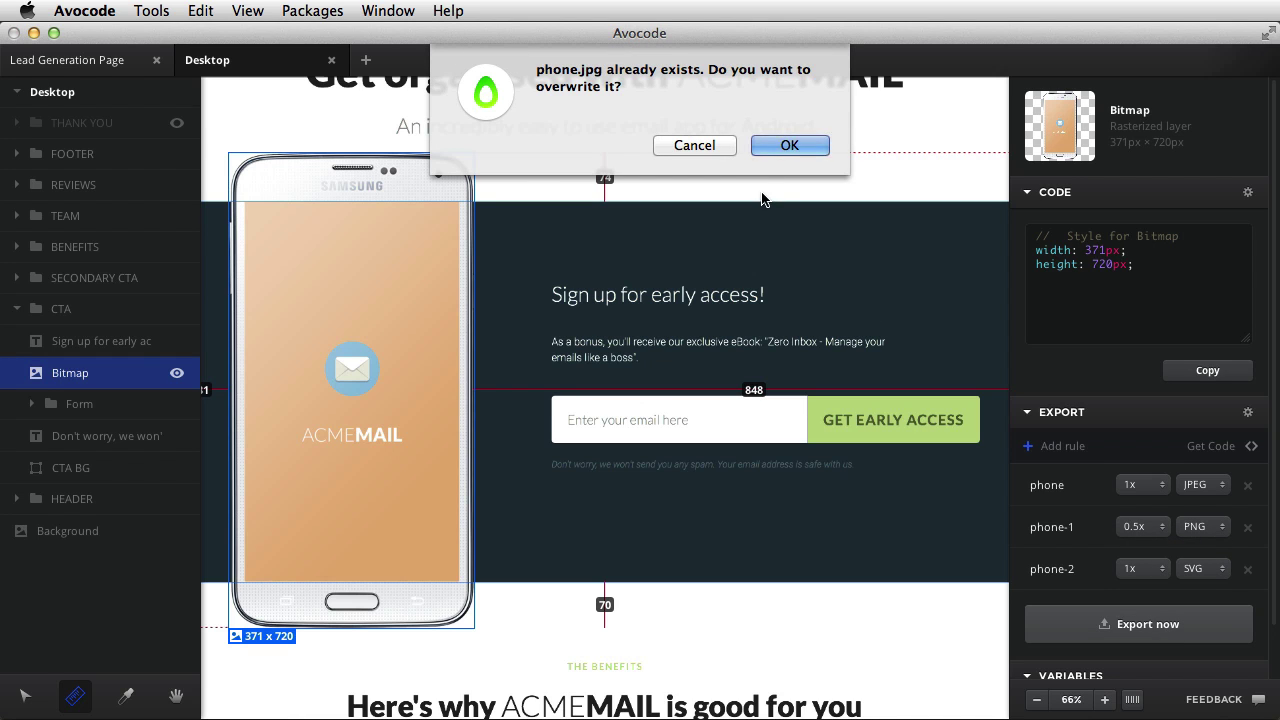
left_click(787, 146)
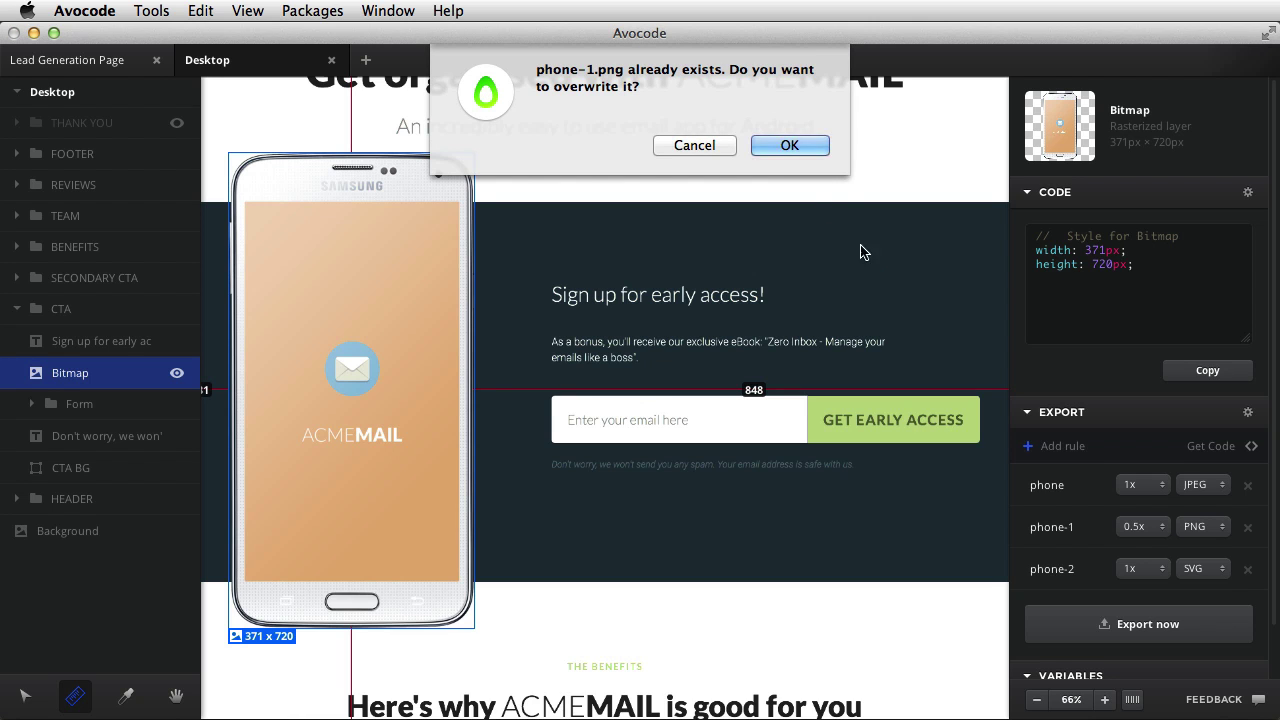
left_click(798, 147)
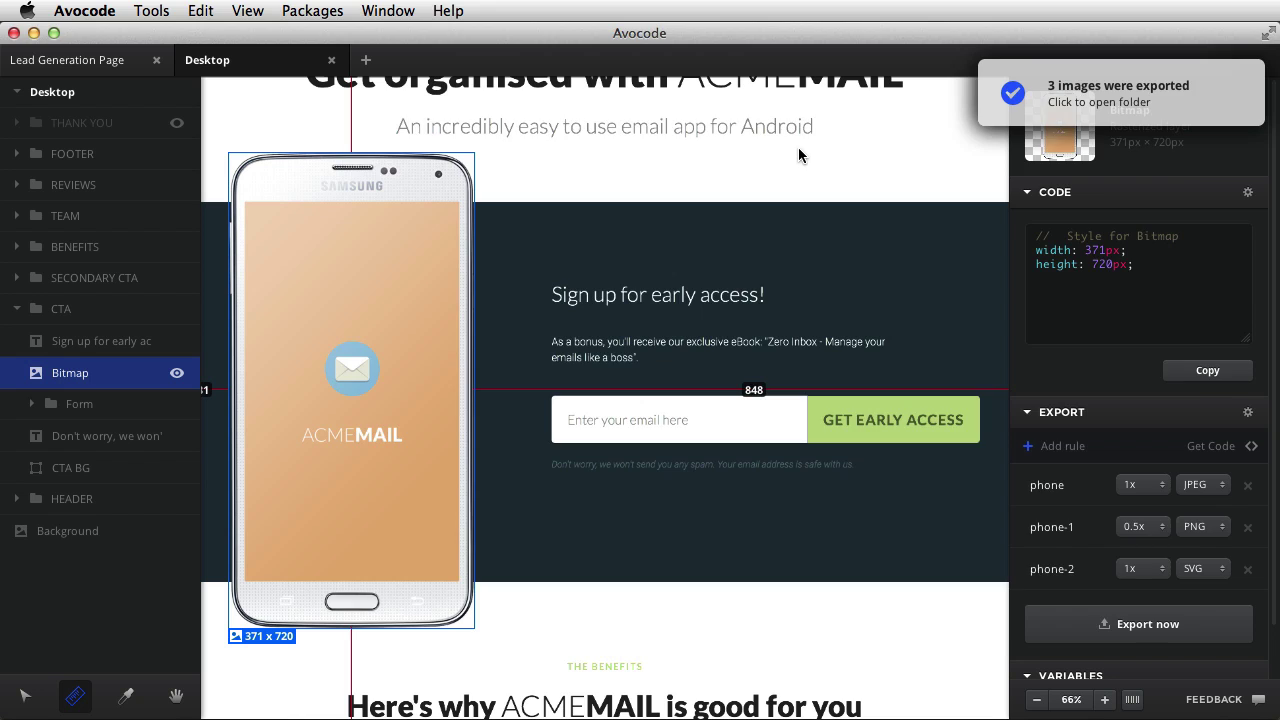
left_click(1100, 92)
left_click_drag(1171, 643, 1258, 607)
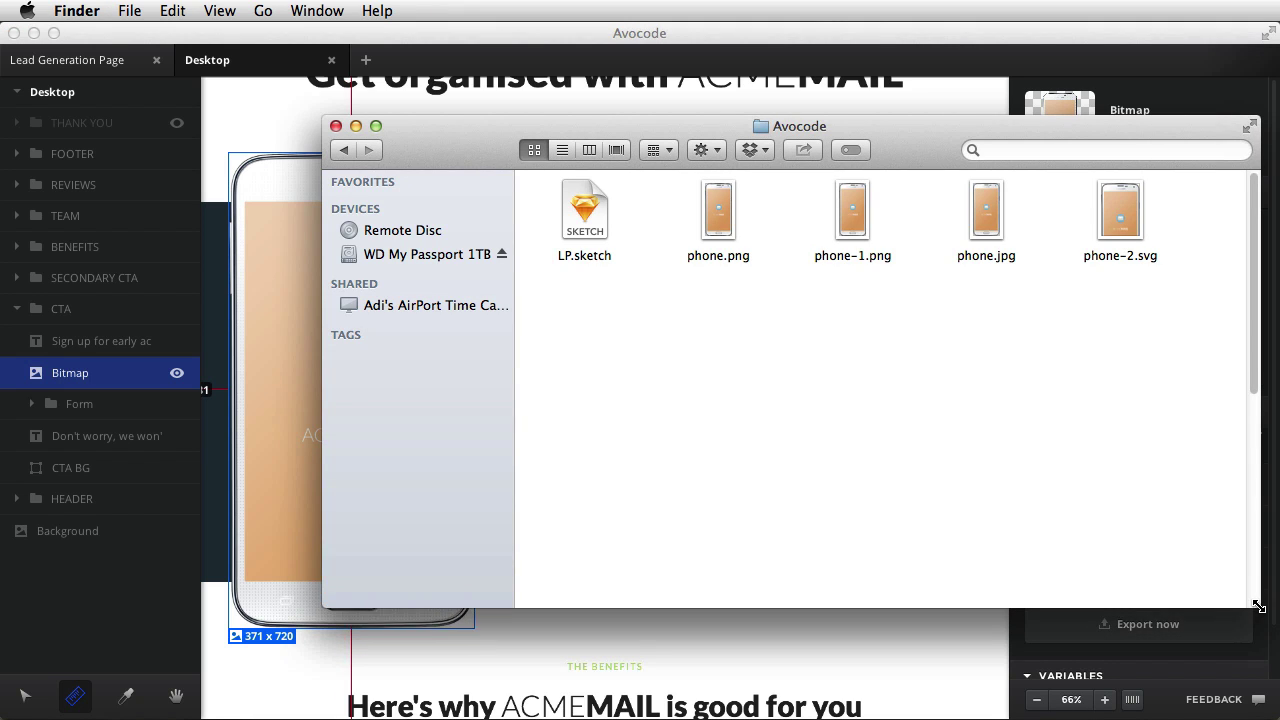
left_click(1134, 256)
key("space")
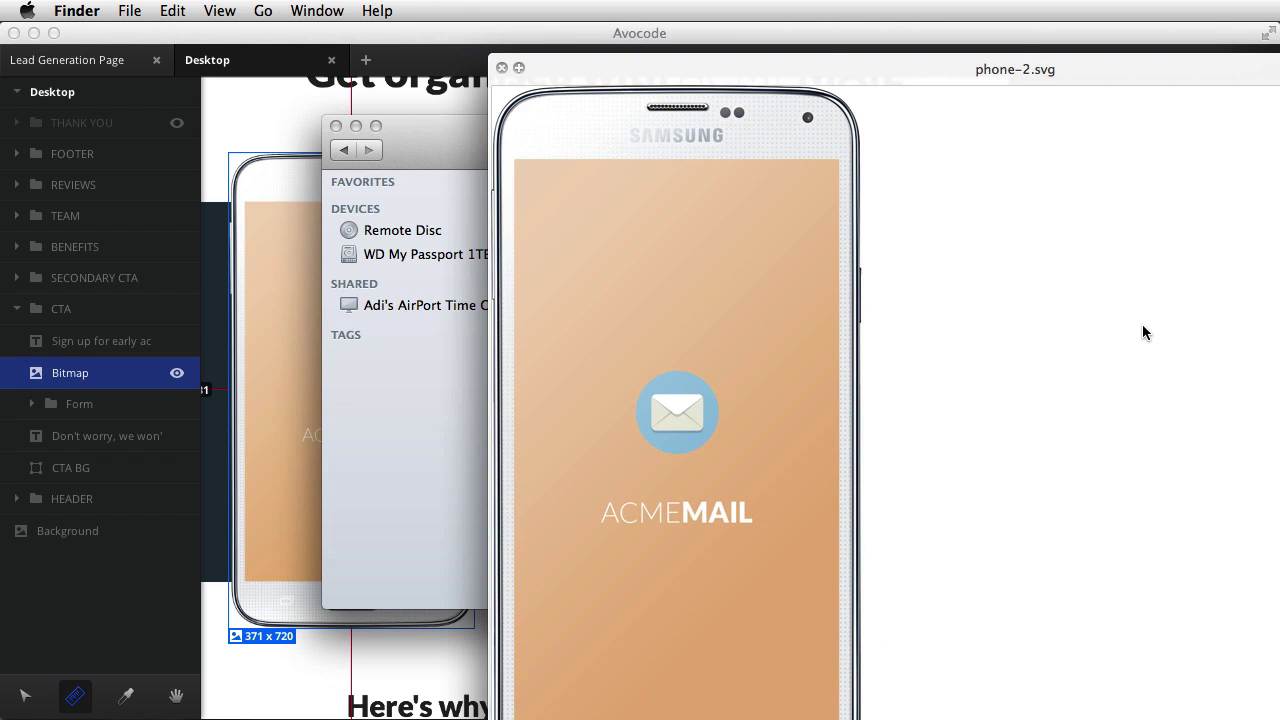
key("Left")
key("Left")
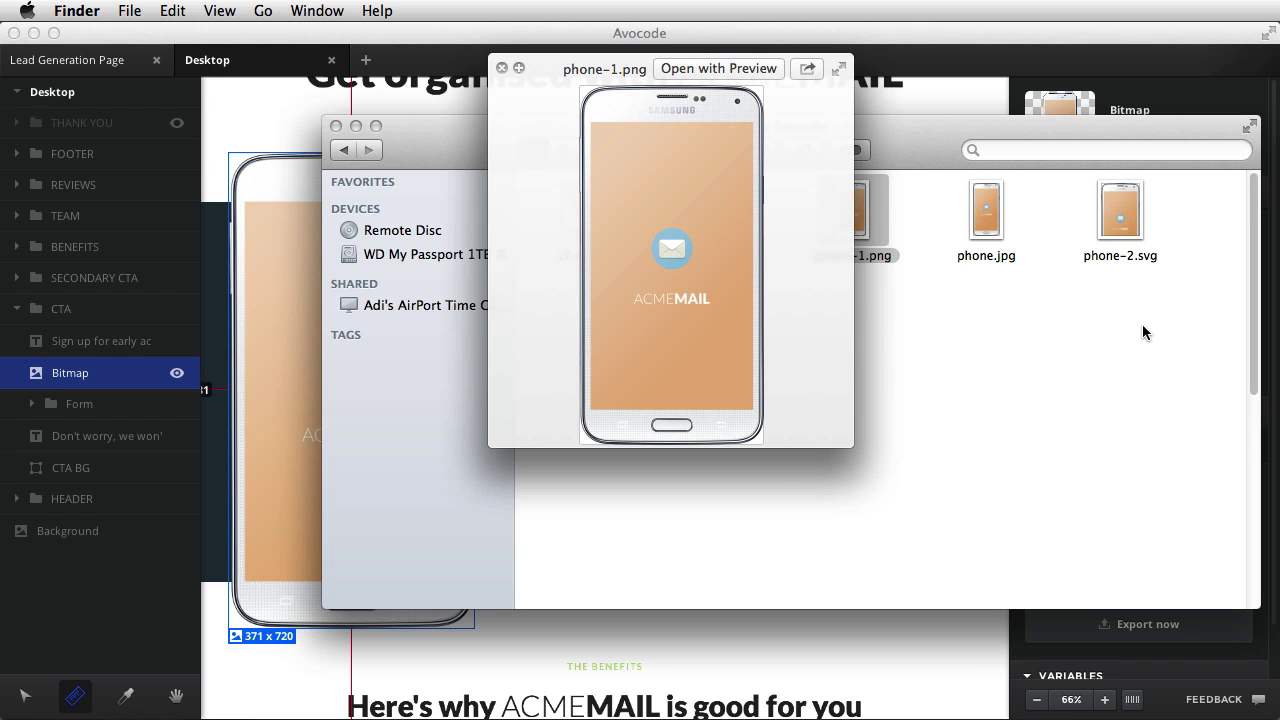
key("Left")
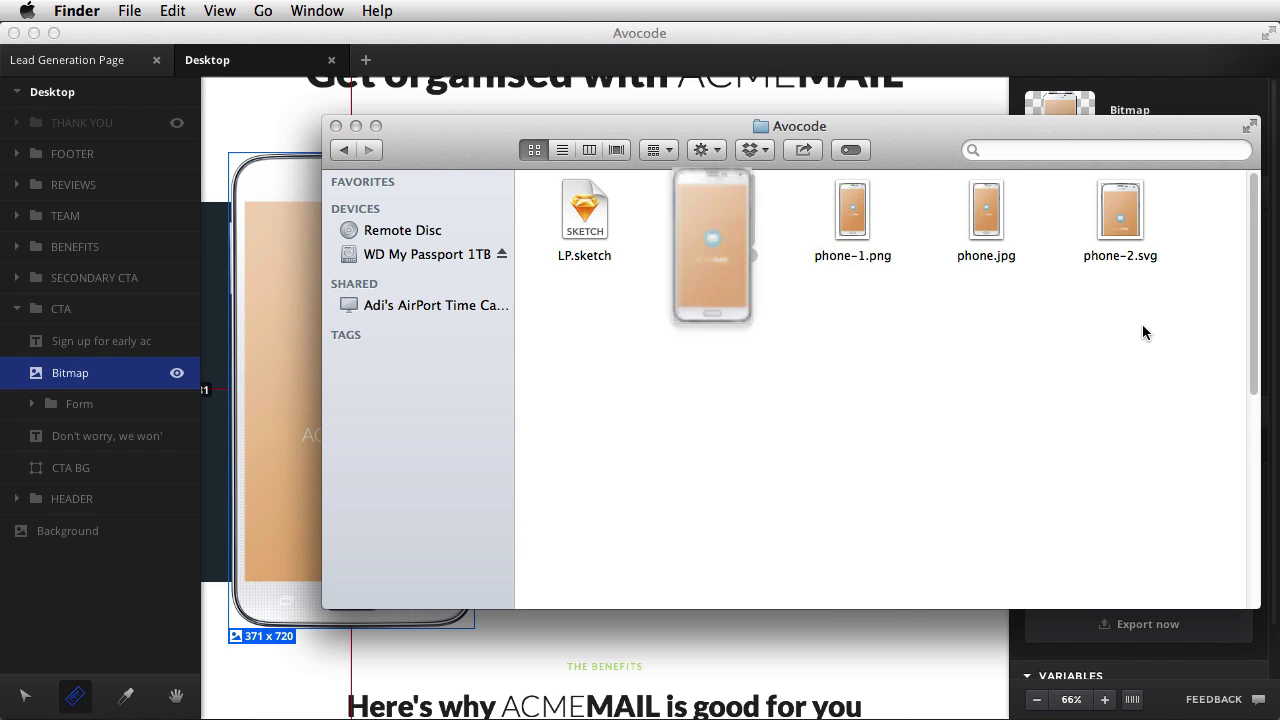
key("space")
key("super+Tab")
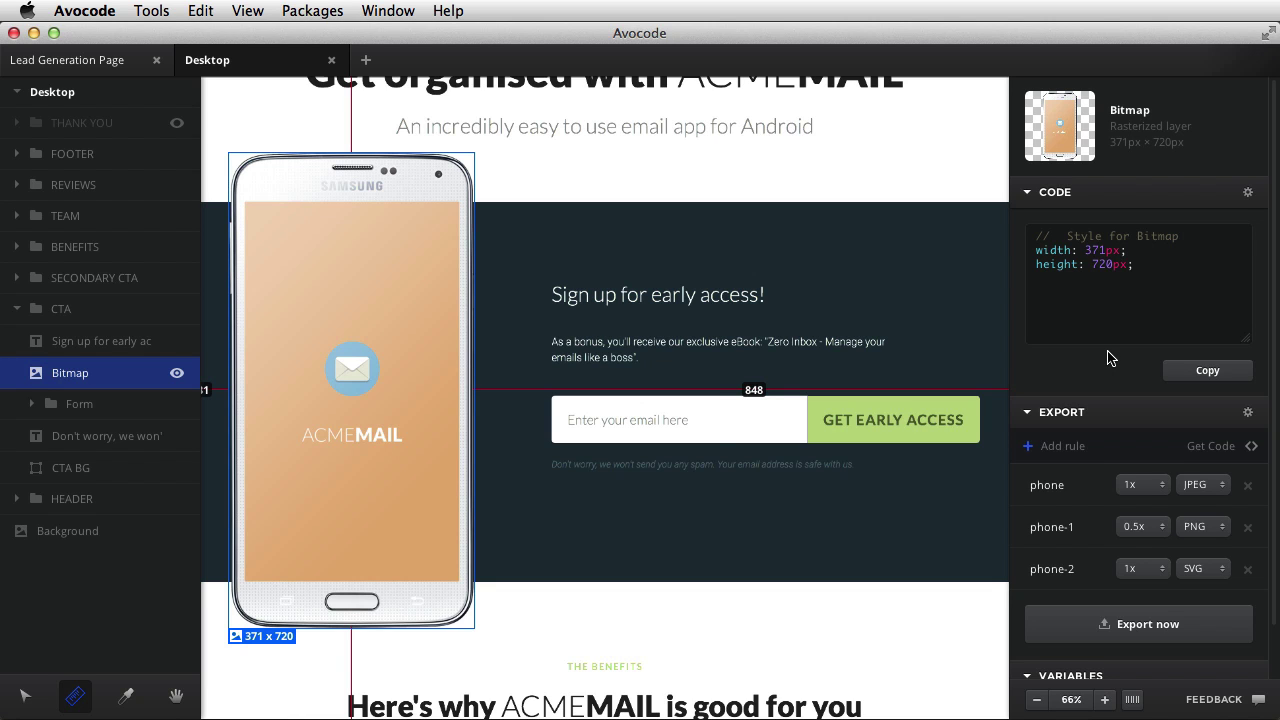
scroll(767, 376, "up", 3)
left_click(767, 376)
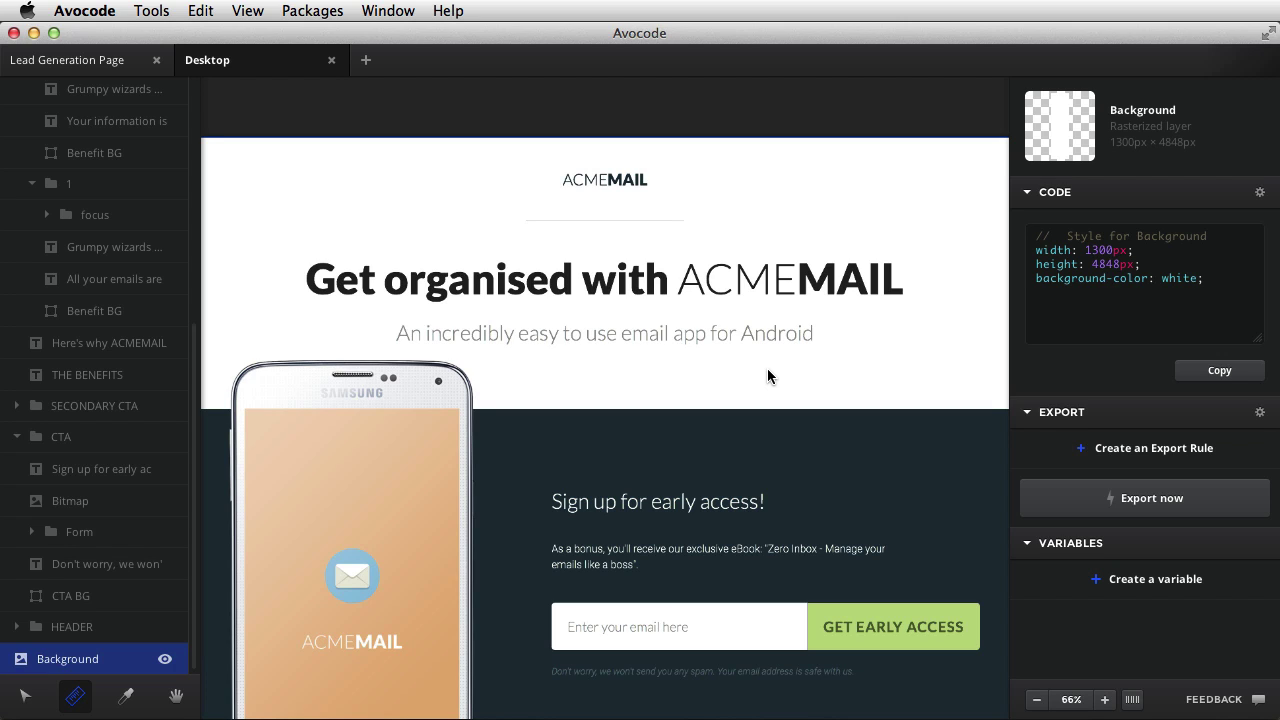
Step: Select the ACMEMAIL logo and separator and add a separate-images PNG export rule
left_click(610, 182)
left_click(670, 221, "shift")
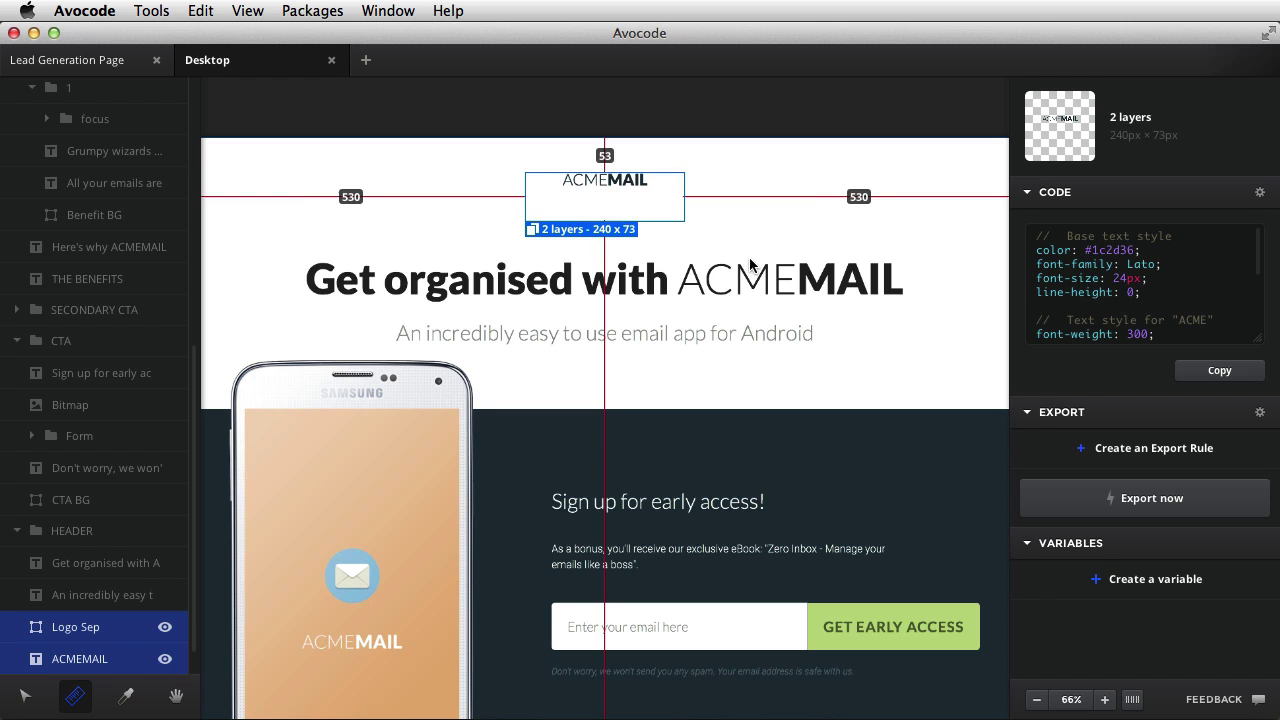
left_click(1124, 456)
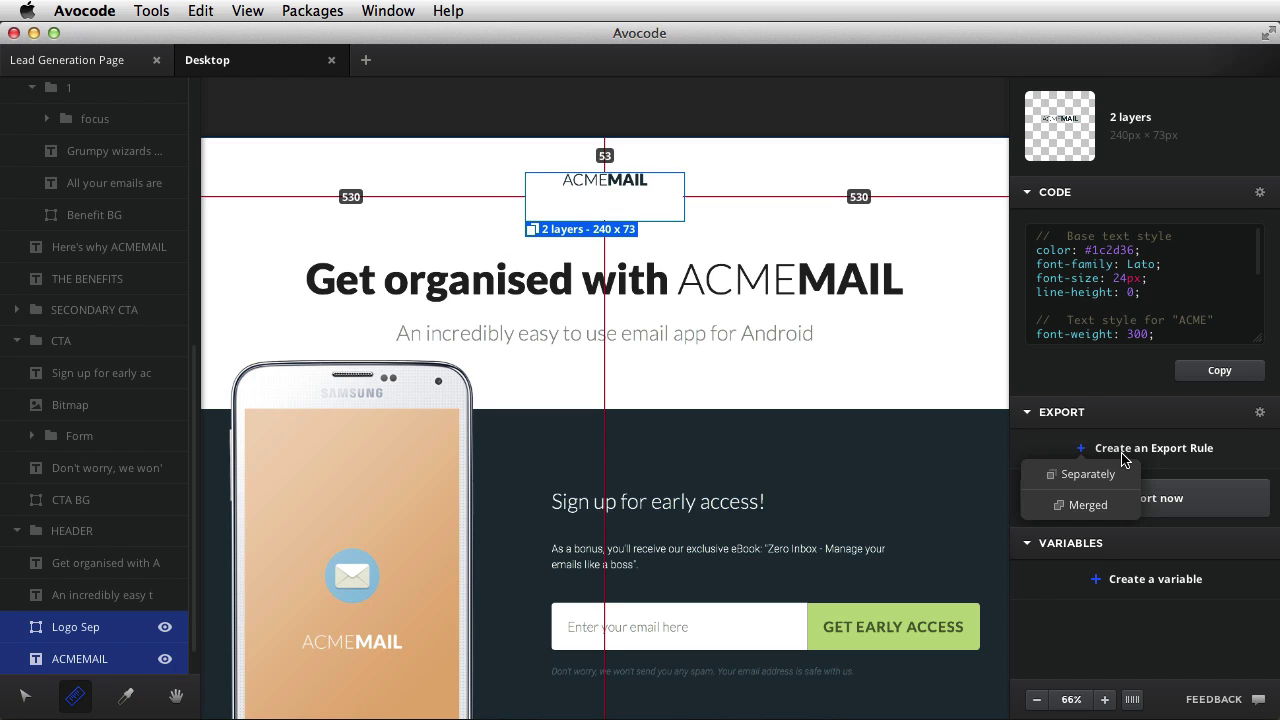
left_click(1108, 481)
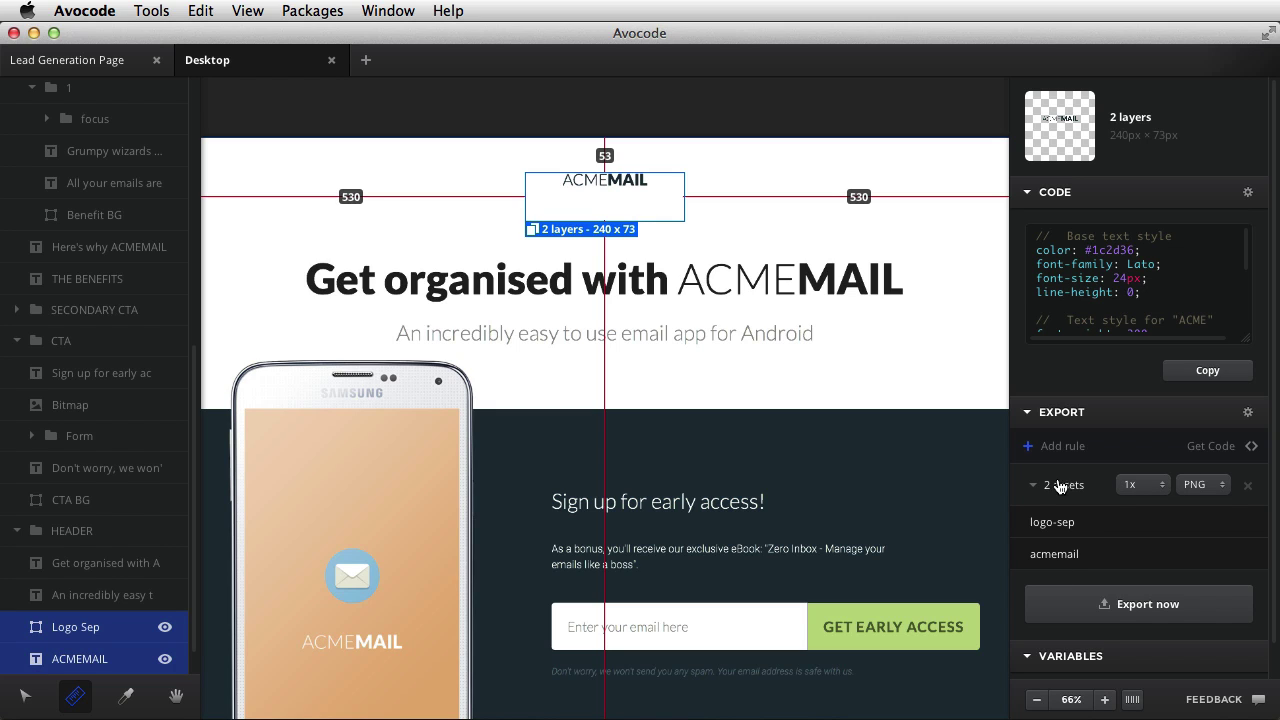
left_click(1135, 485)
left_click(1198, 485)
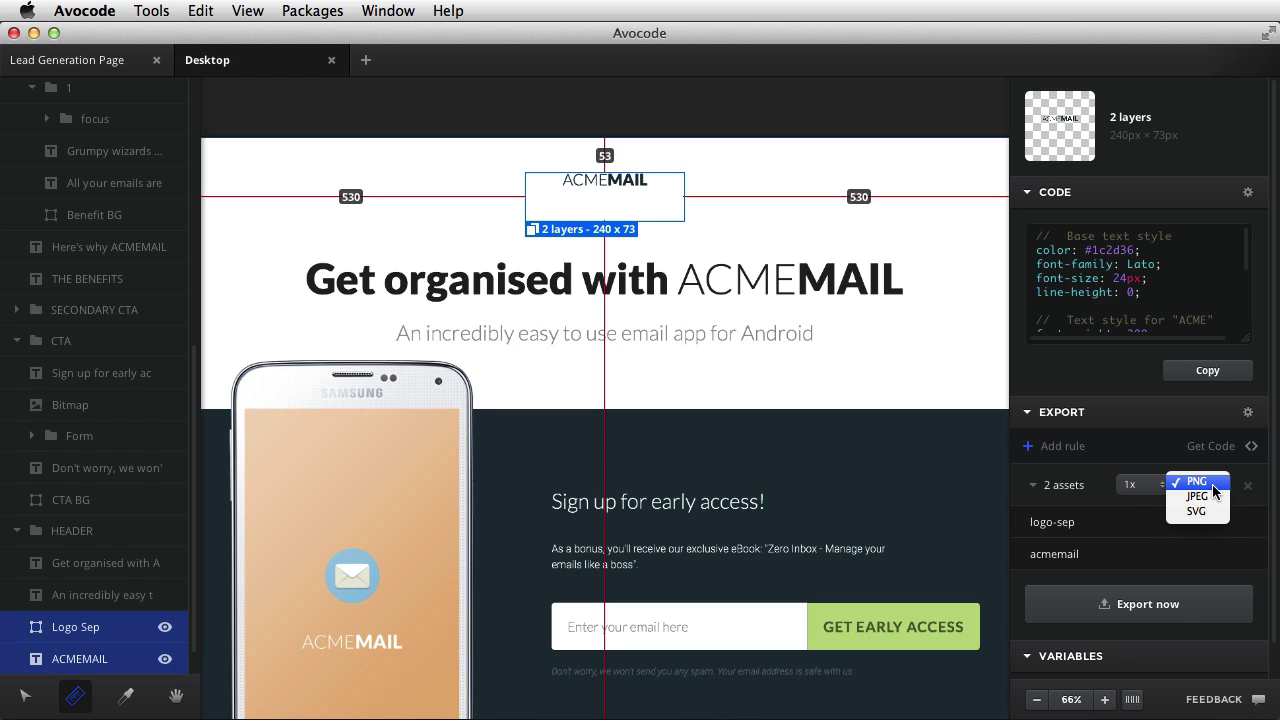
left_click(1201, 485)
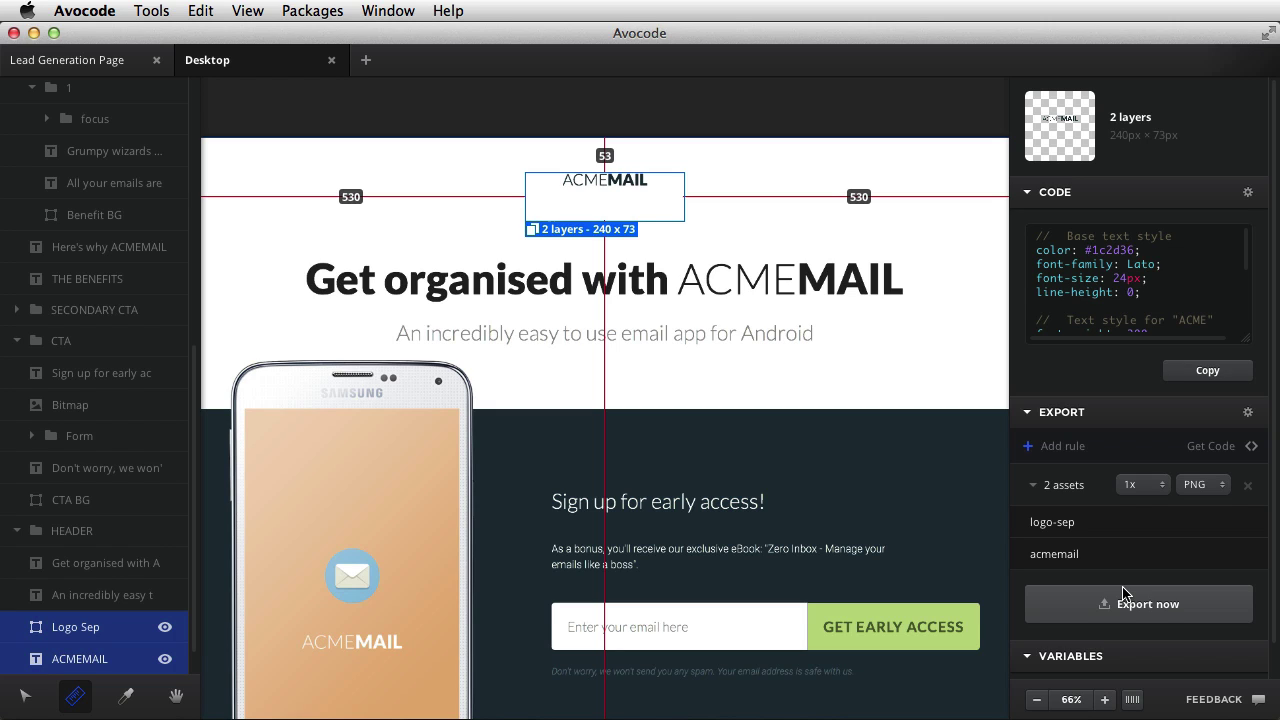
Step: Add a second separate-images rule at 1x JPEG and export all four images
left_click(1060, 447)
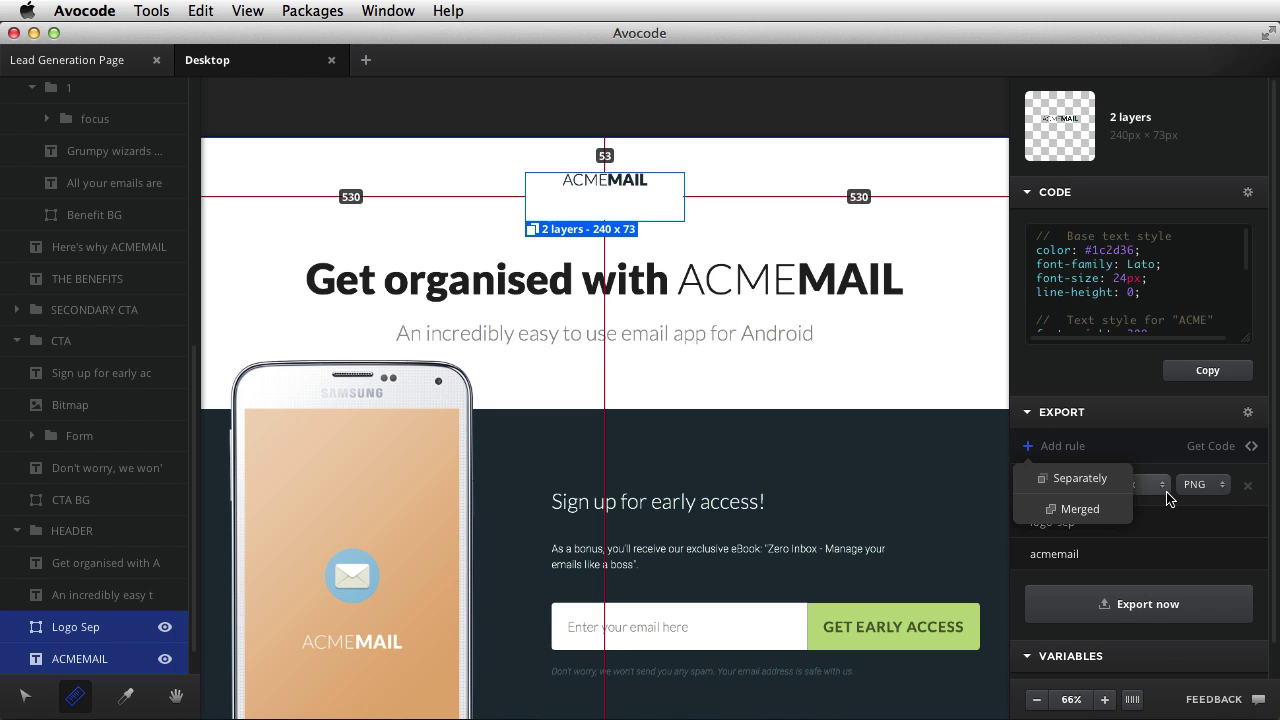
left_click(1088, 480)
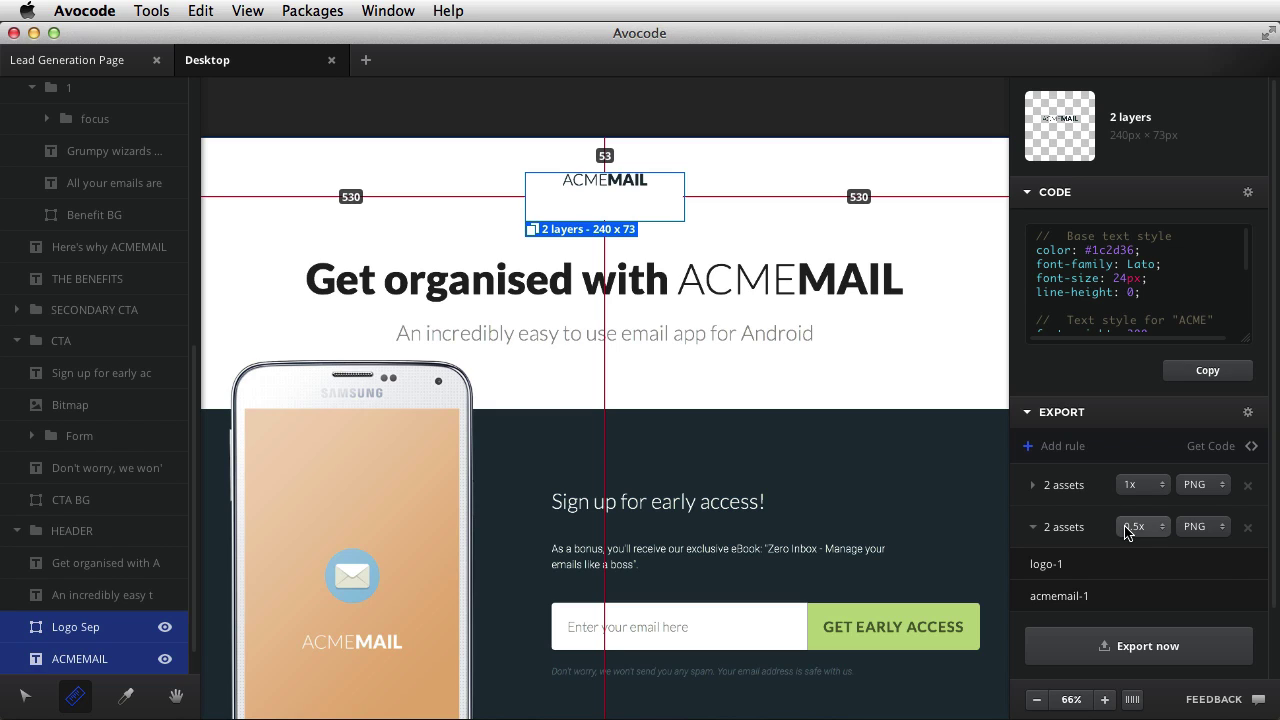
left_click(1202, 526)
left_click(1200, 540)
left_click(1140, 526)
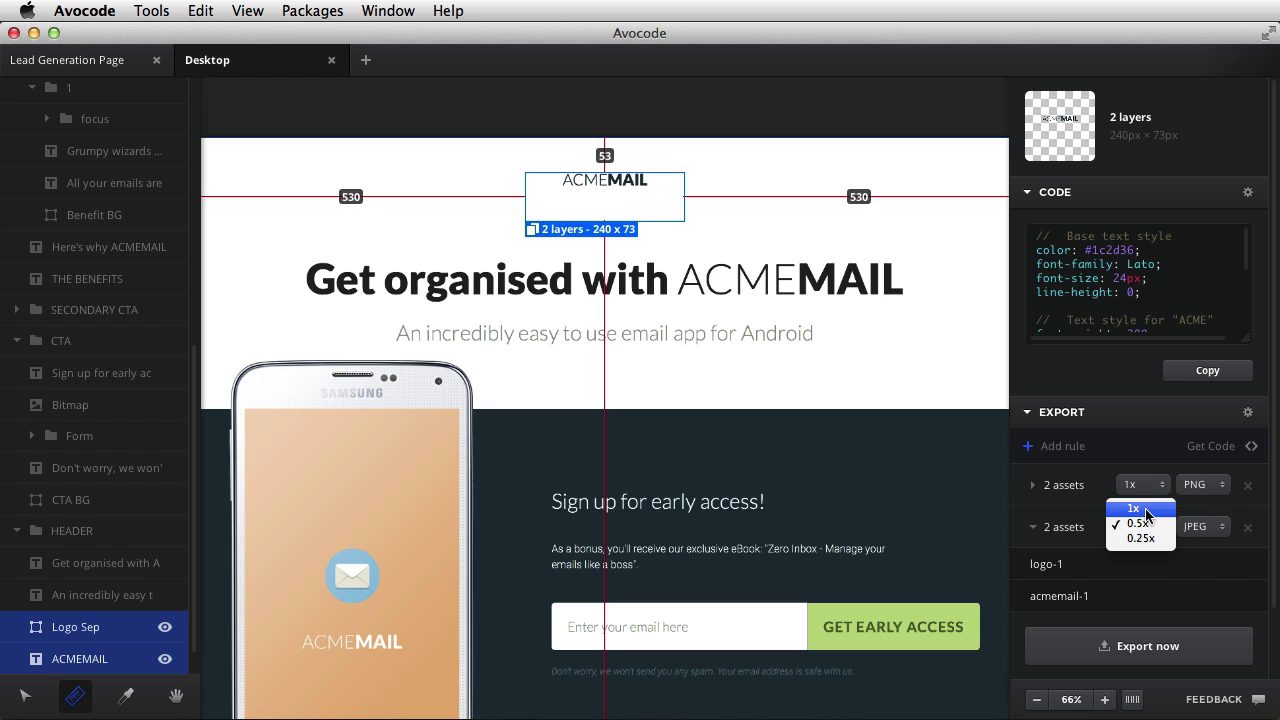
left_click(1140, 509)
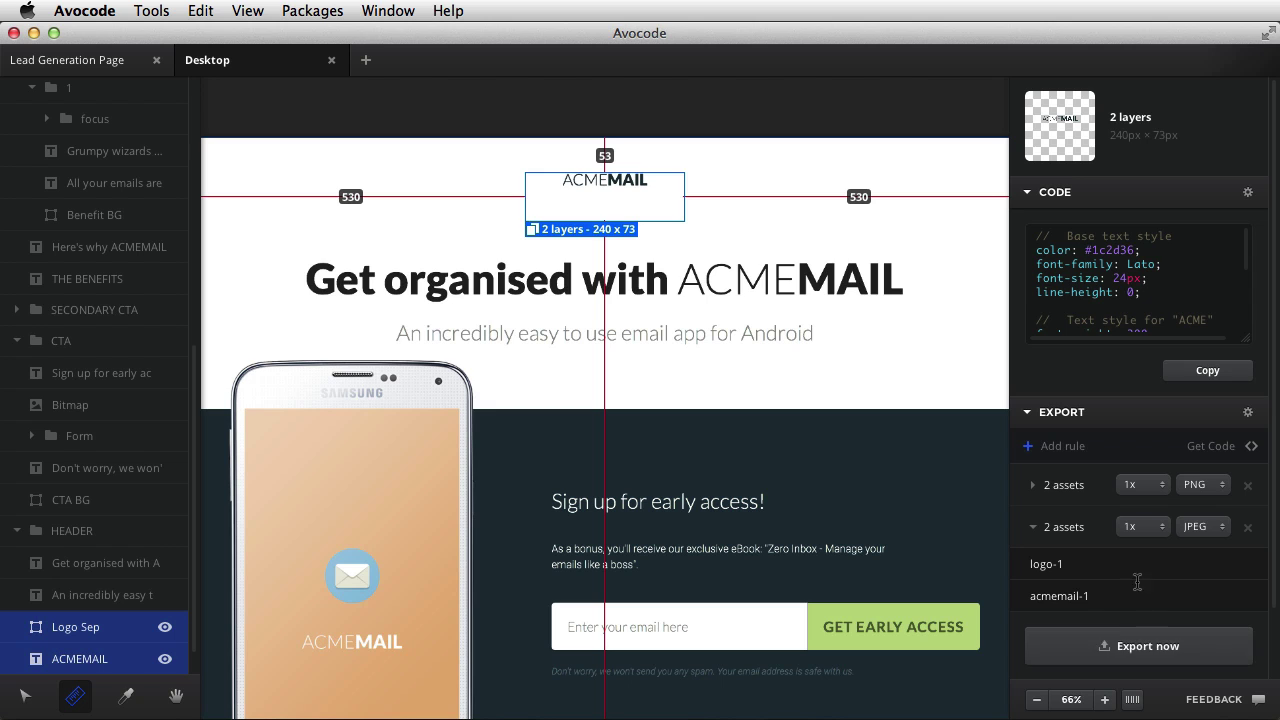
left_click(1162, 654)
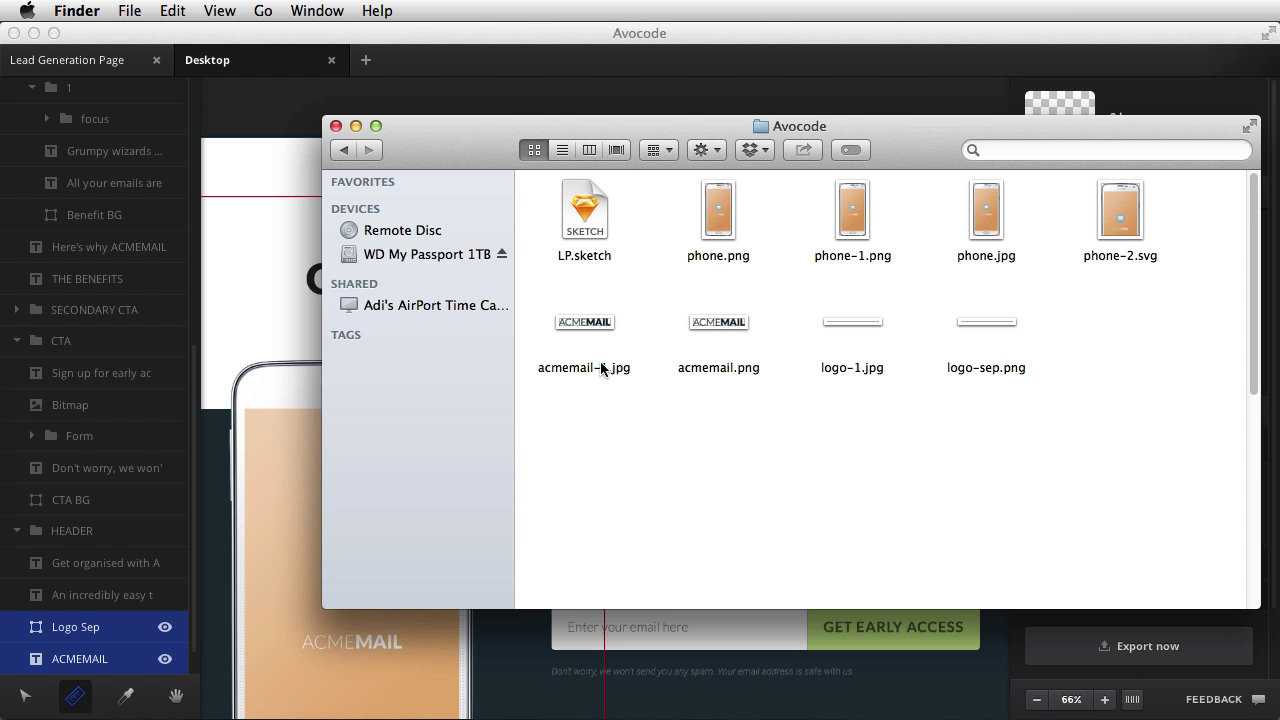
Step: Quick Look through acmemail-1.jpg, acmemail.png and the separator images, then return to Avocode
left_click(600, 367)
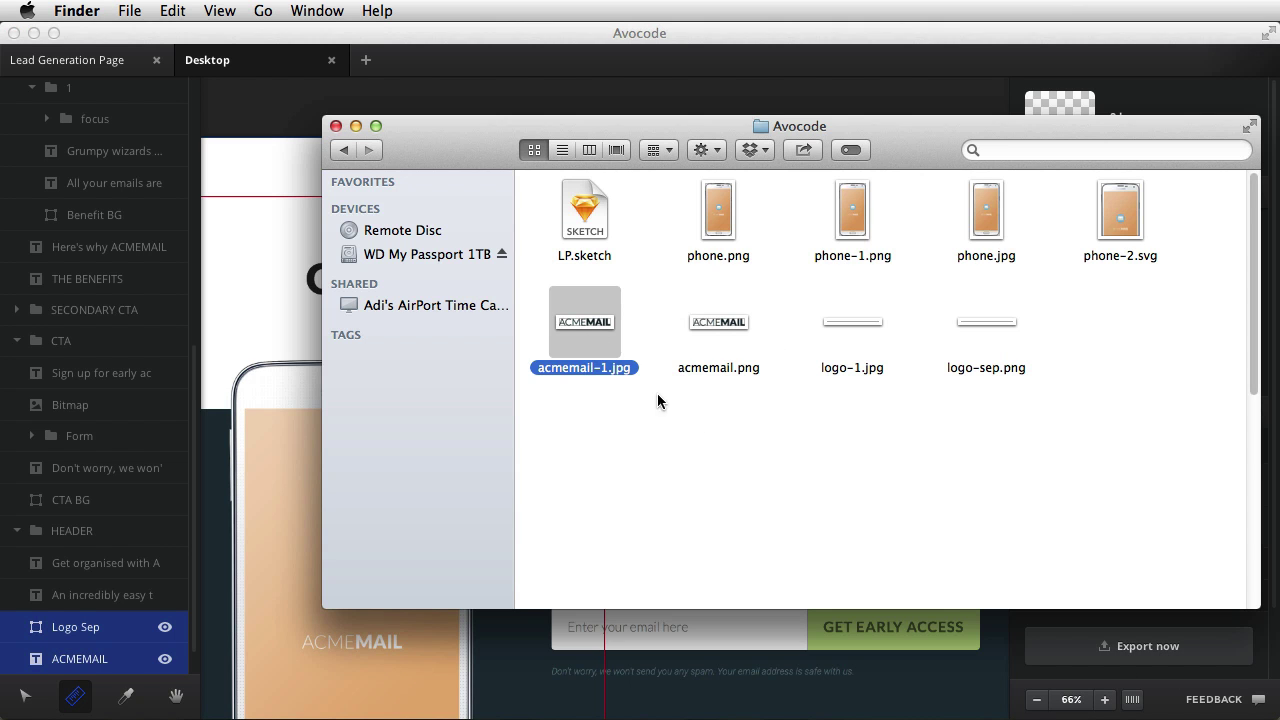
key("space")
key("Right")
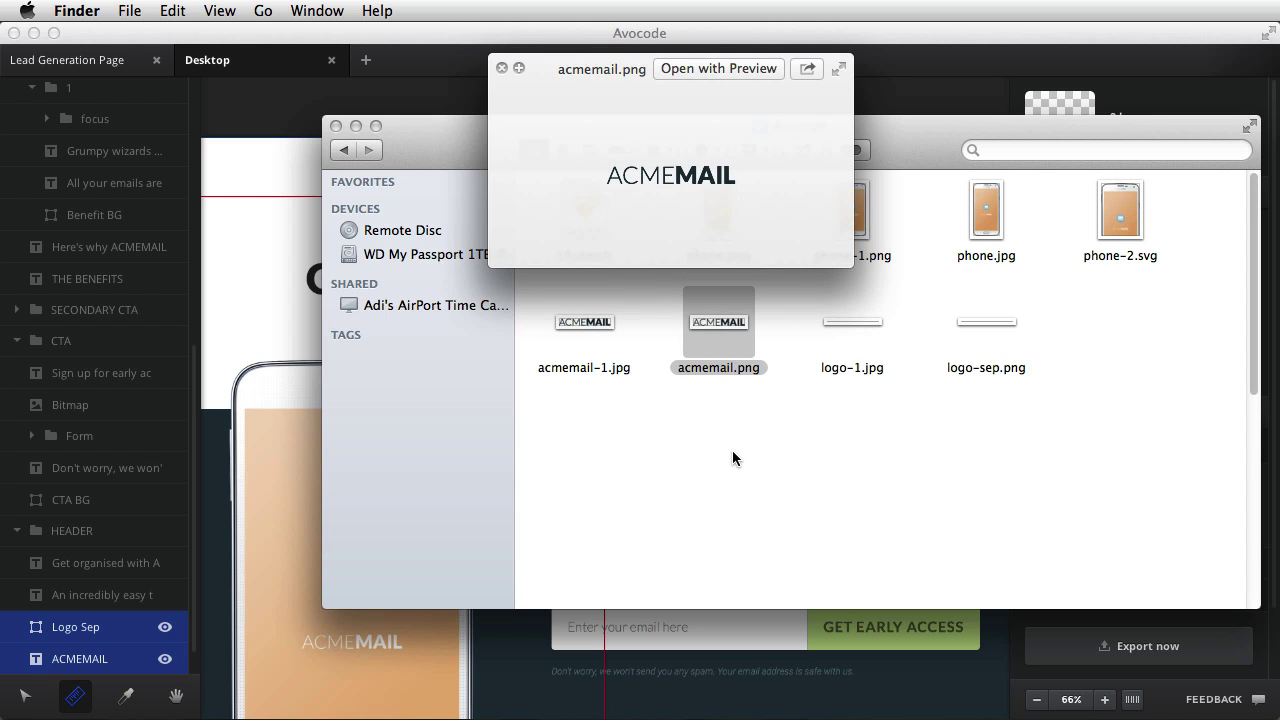
key("Right")
key("Right")
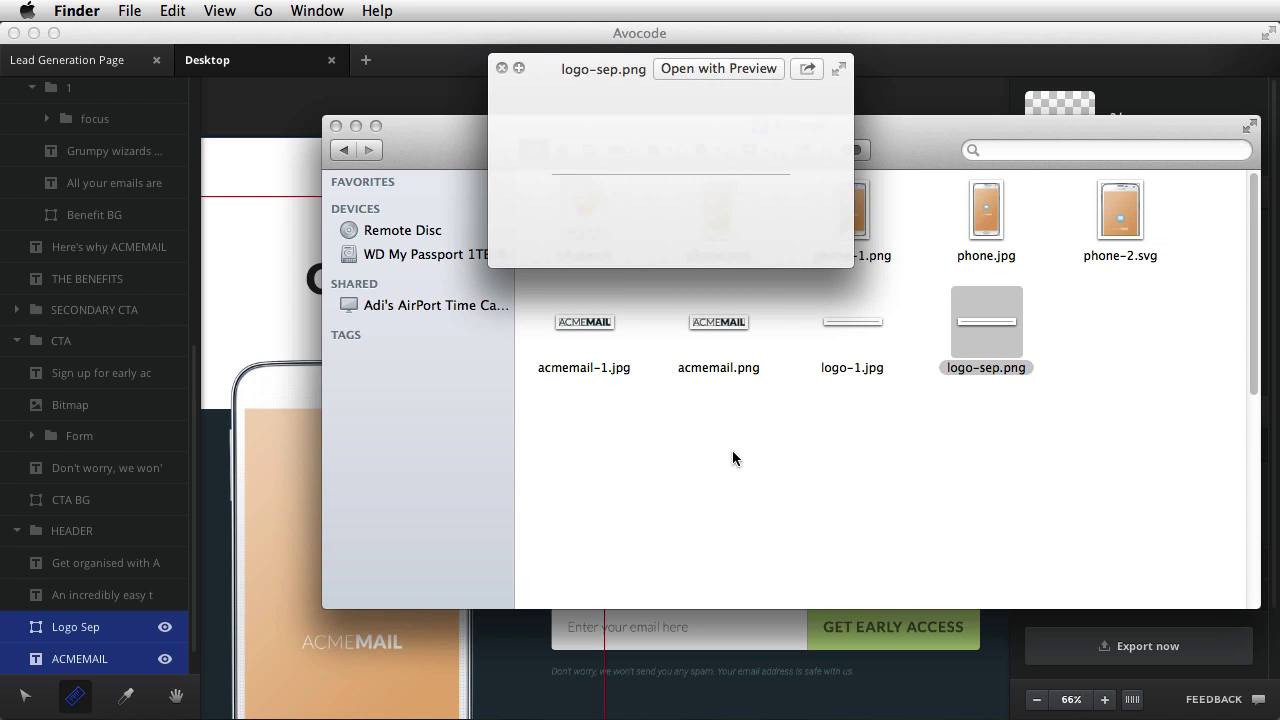
key("space")
key("super+Tab")
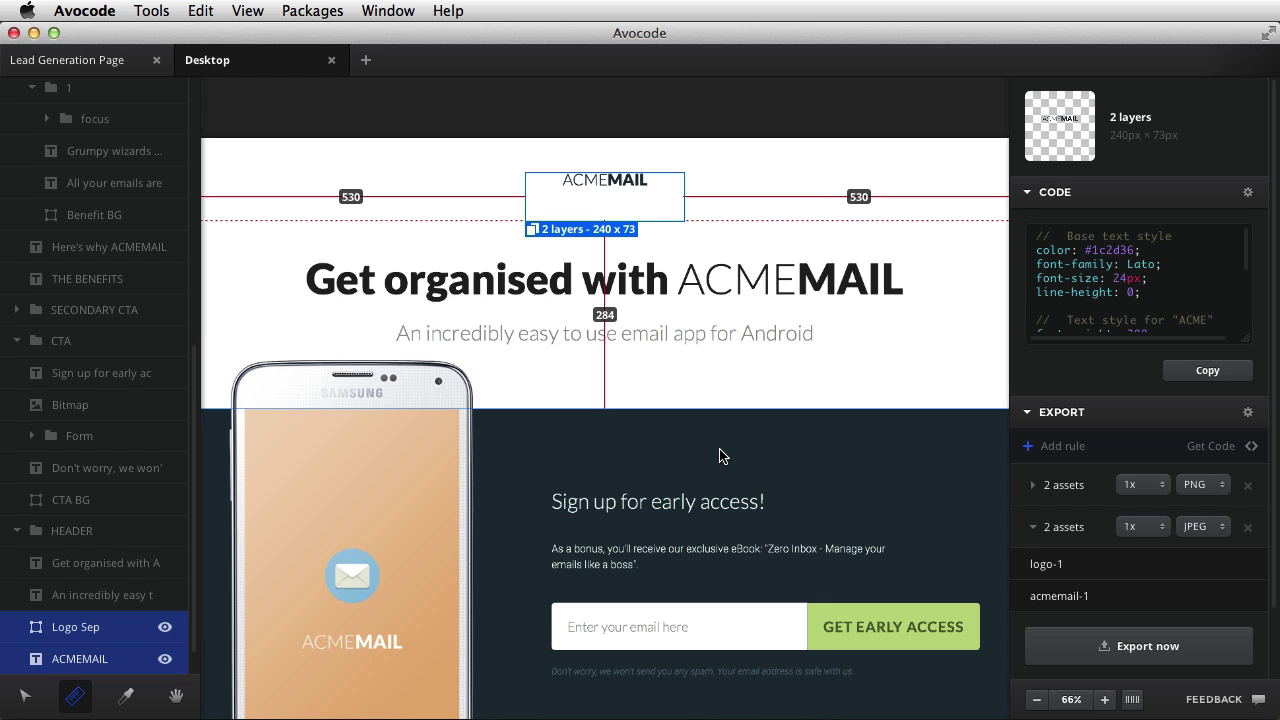
Step: Delete the PNG and JPEG export rules and clear the logo selection
left_click(1248, 486)
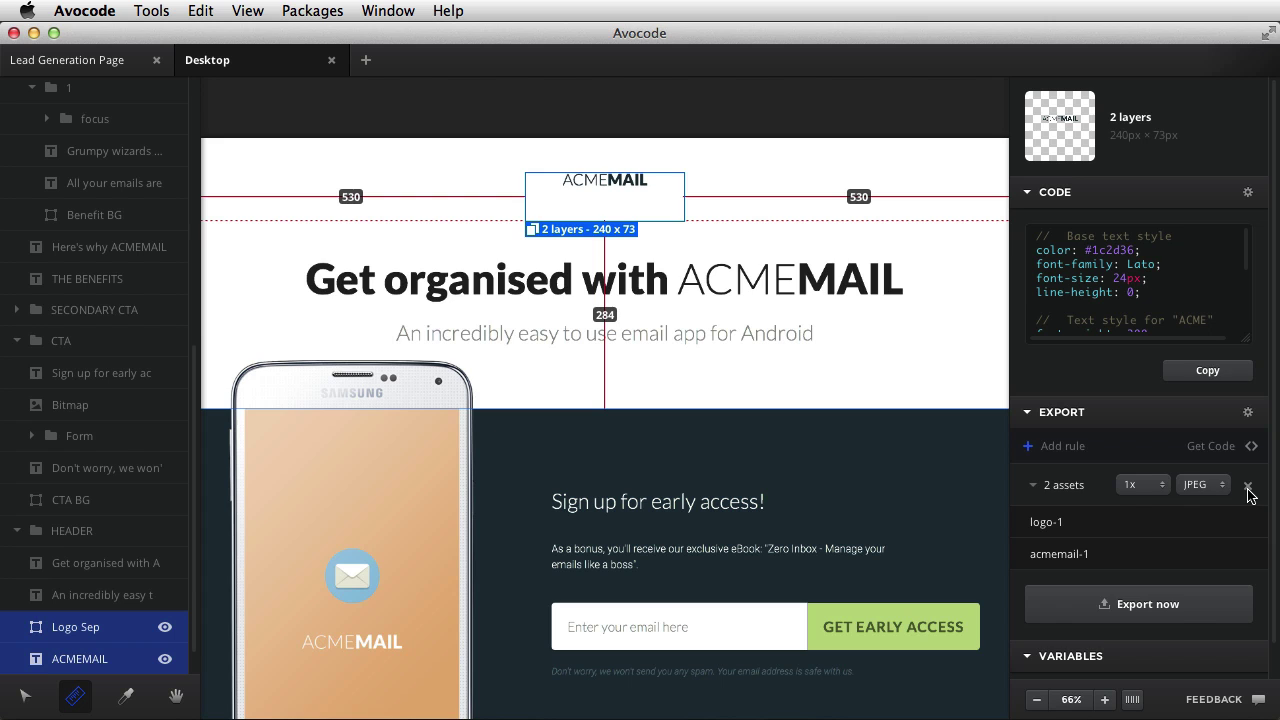
left_click(1248, 486)
left_click(703, 375)
Step: Select the 240×240px focus icon group in the benefits section and collapse its inner layers
scroll(705, 380, "down", 5)
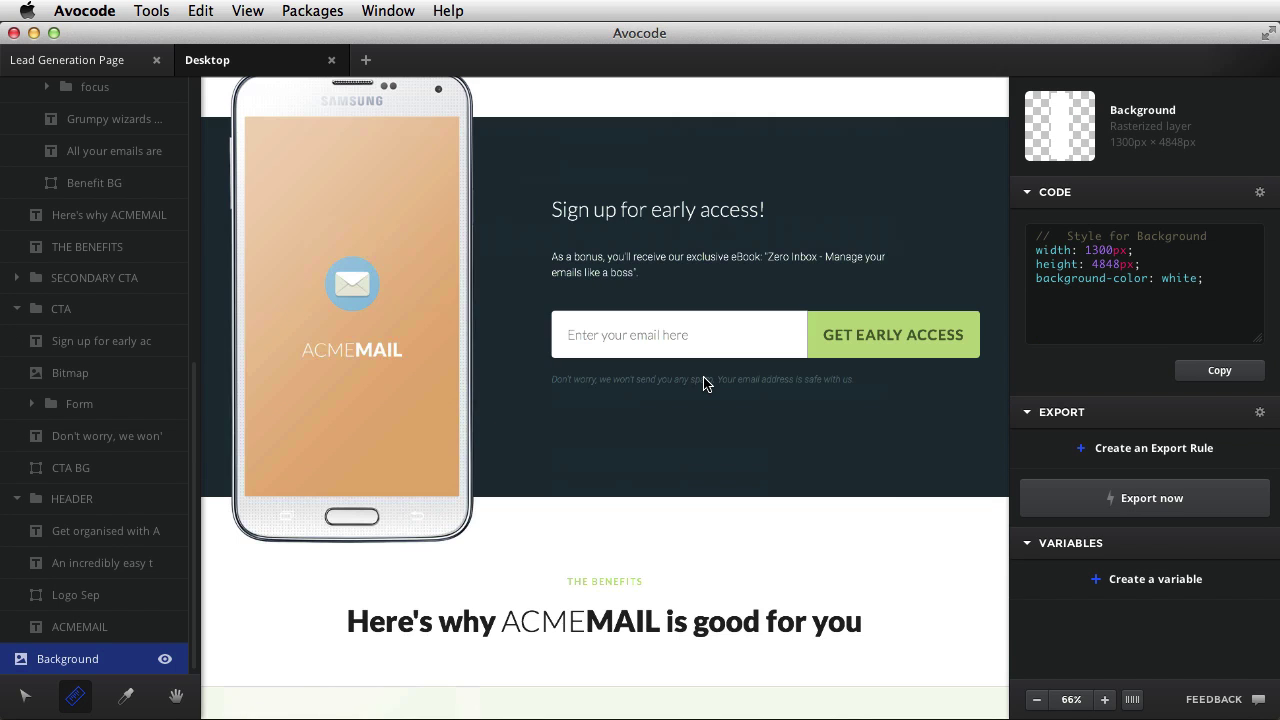
scroll(720, 400, "down", 3)
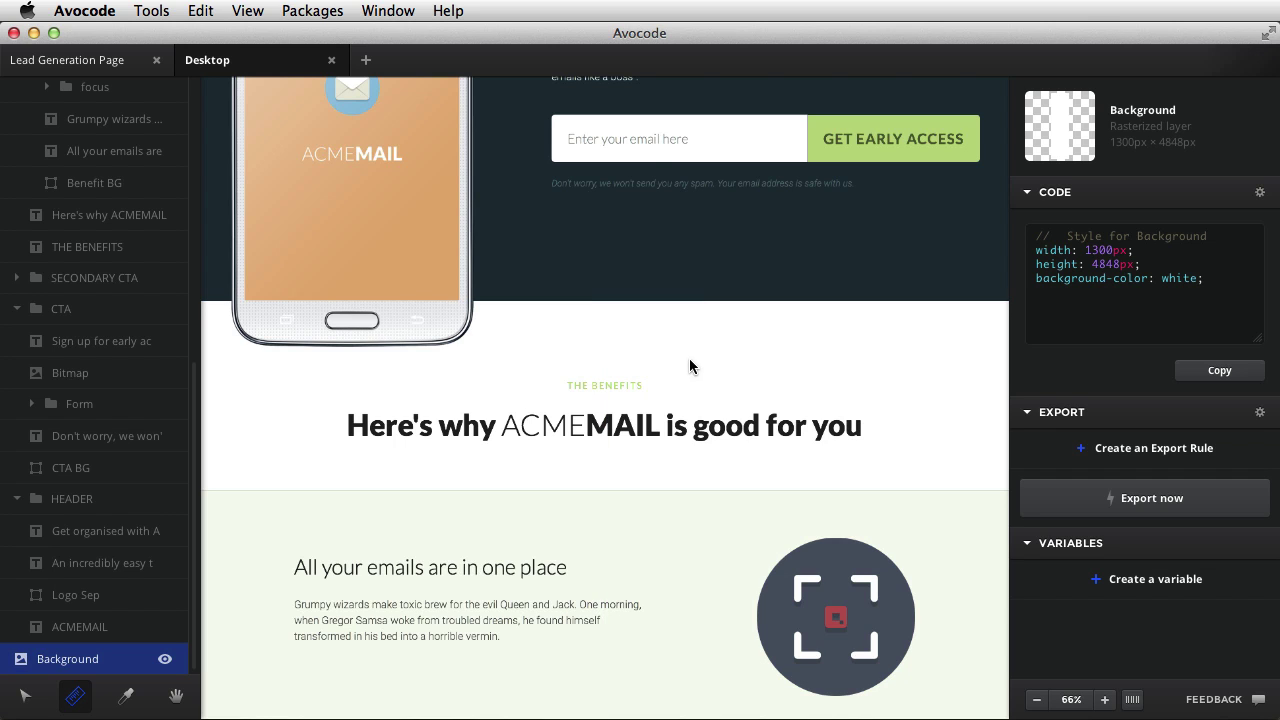
scroll(745, 400, "down", 2)
scroll(668, 446, "down", 3)
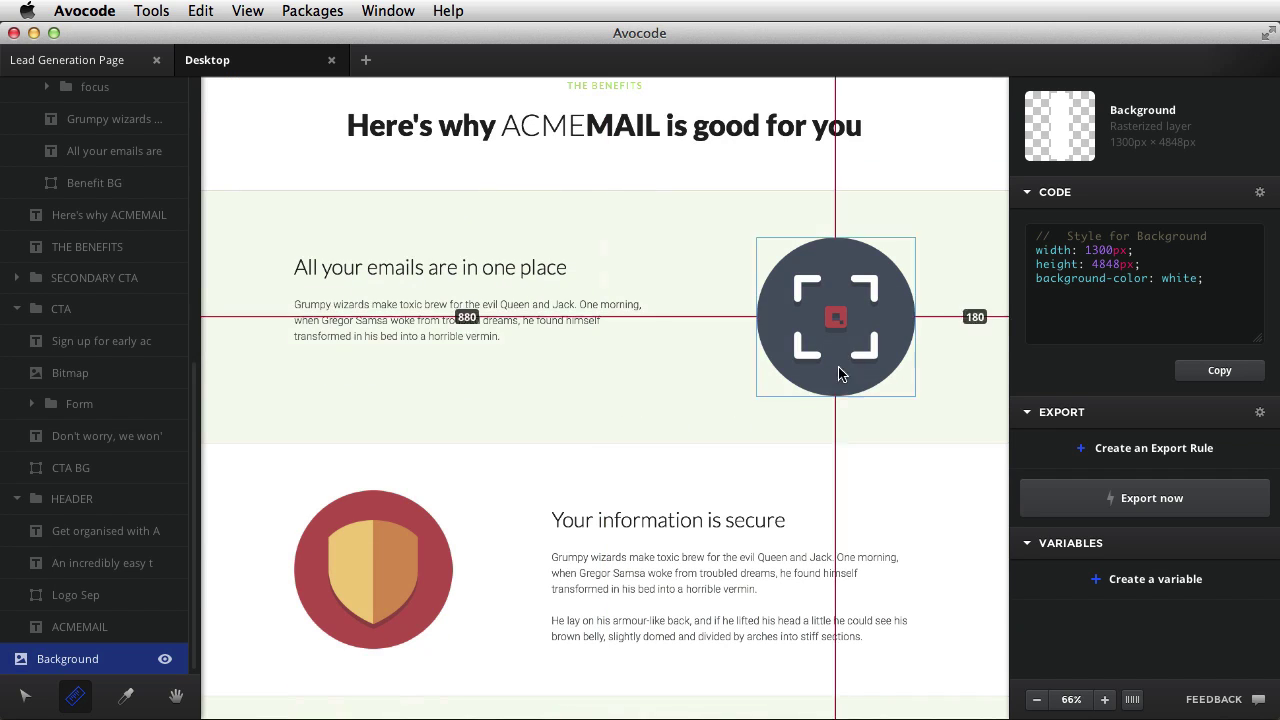
left_click(850, 296)
scroll(100, 440, "up", 3)
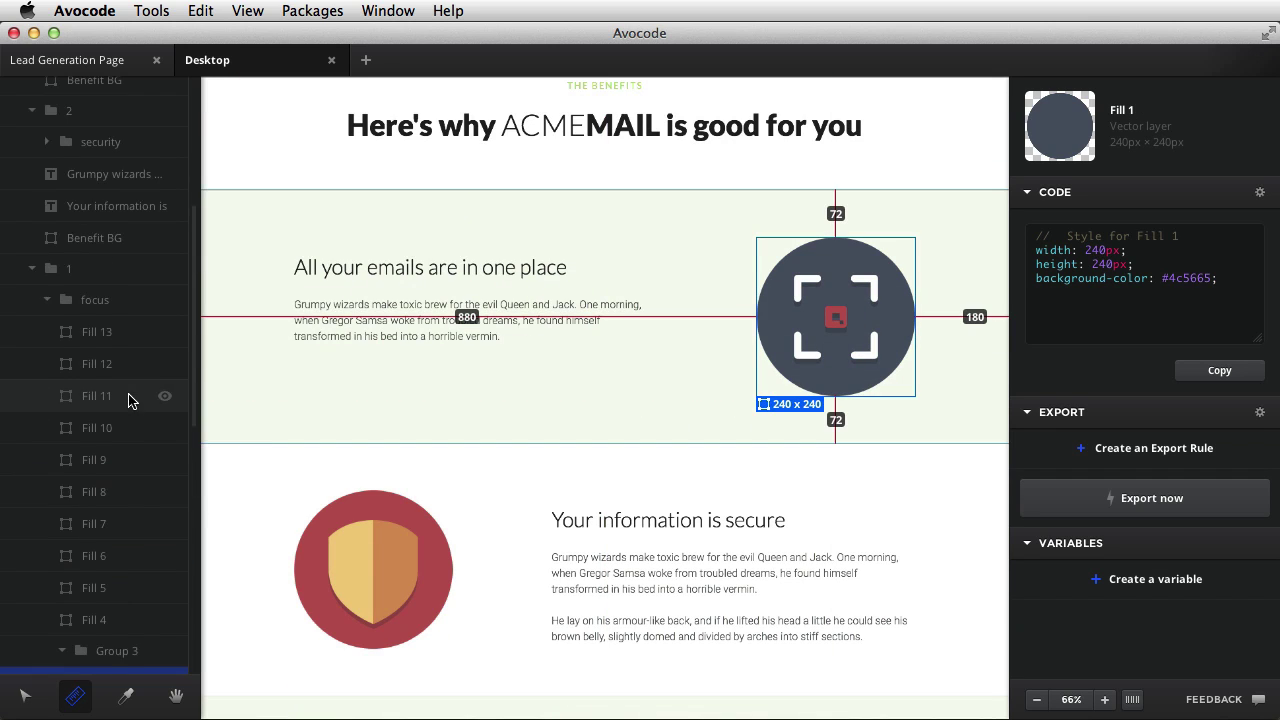
left_click(95, 303)
left_click(47, 304)
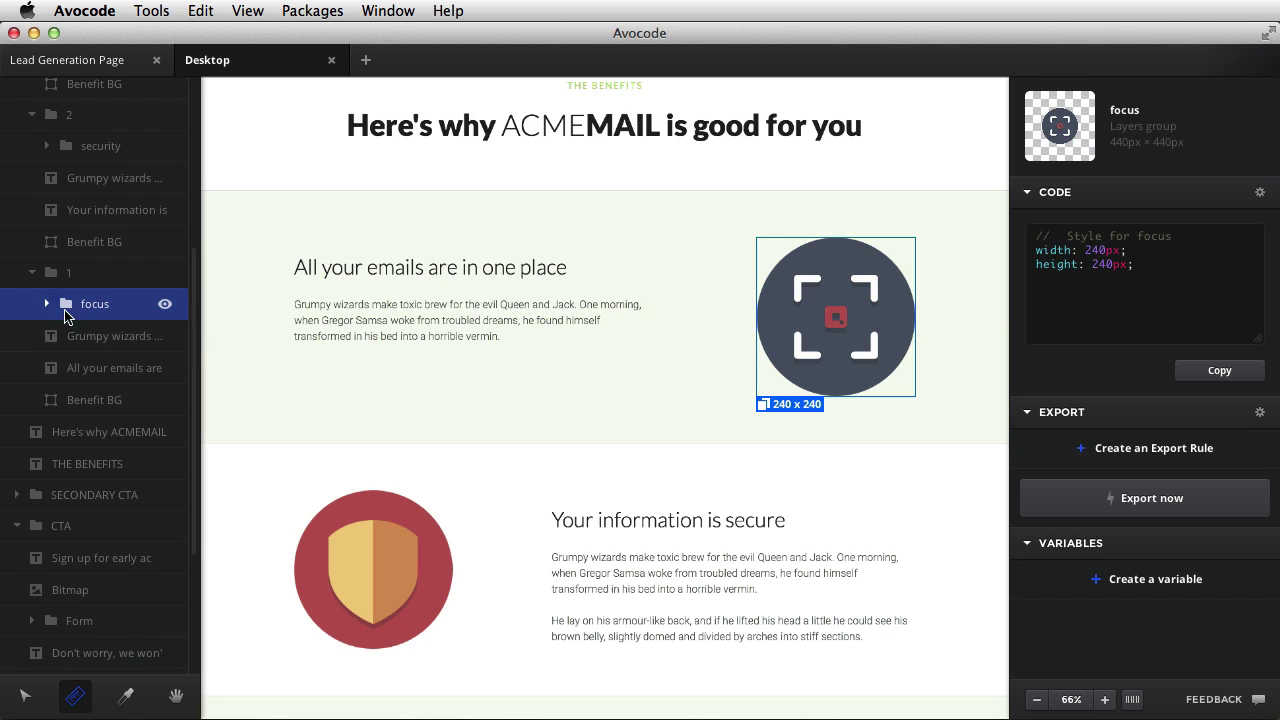
right_click(831, 255)
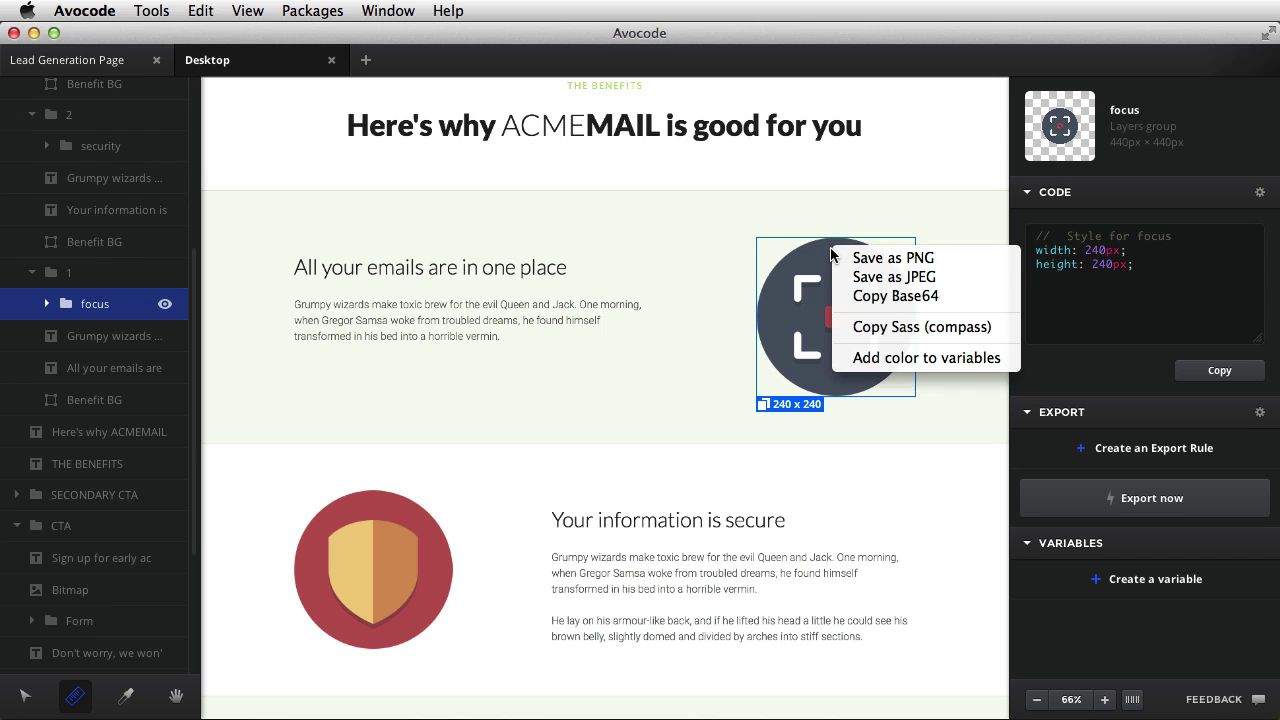
Step: Export the whole focus group layer as focus.png at 1x, instead of the fill-1 layer alone
left_click(943, 258)
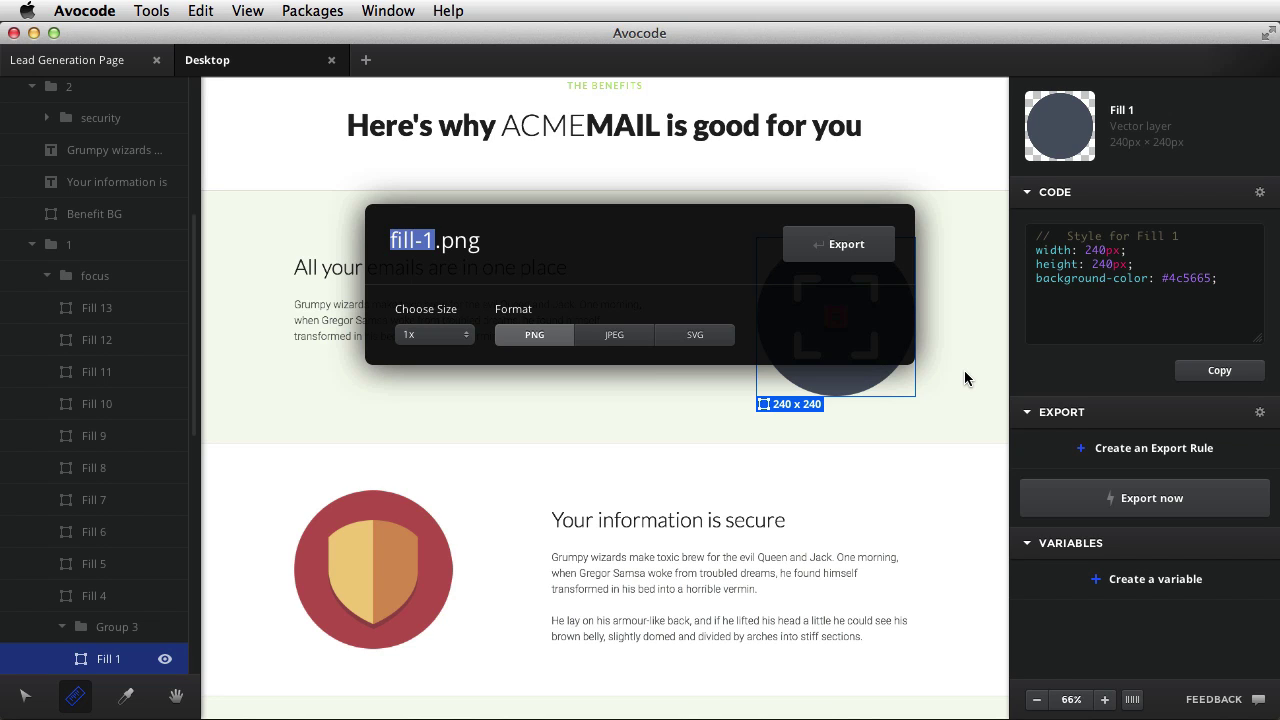
key("Escape")
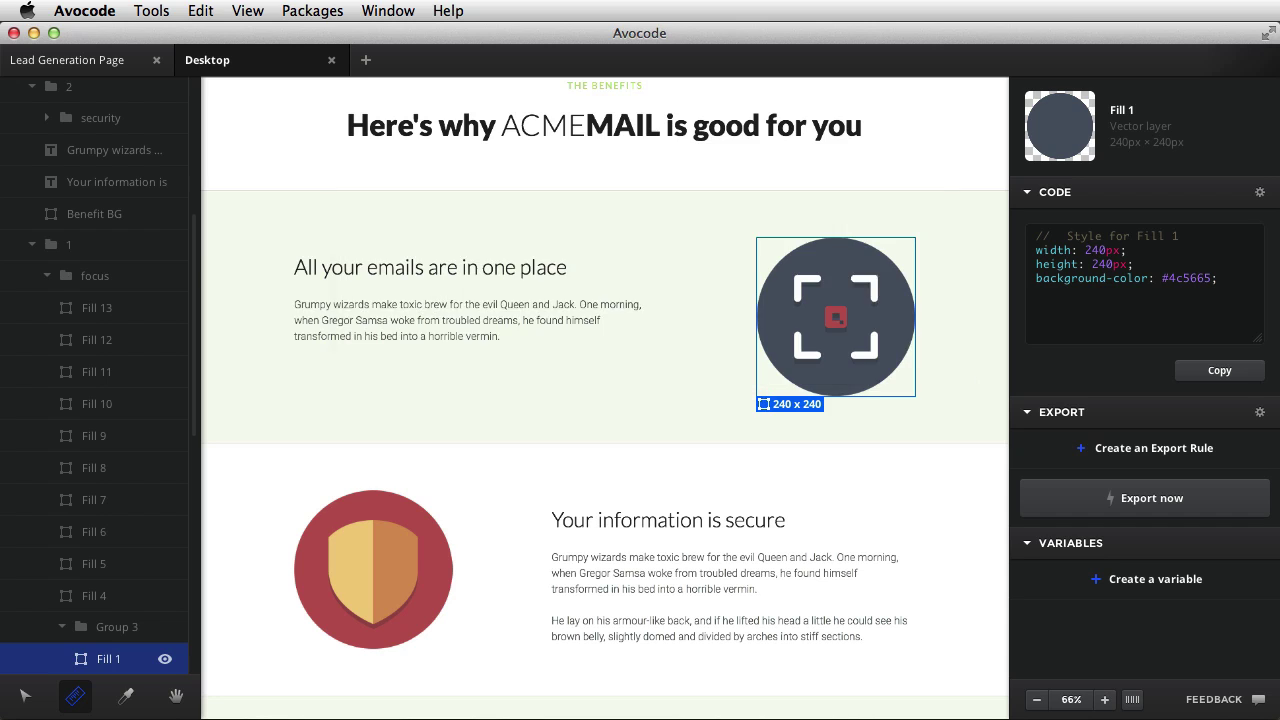
left_click(95, 278)
right_click(95, 281)
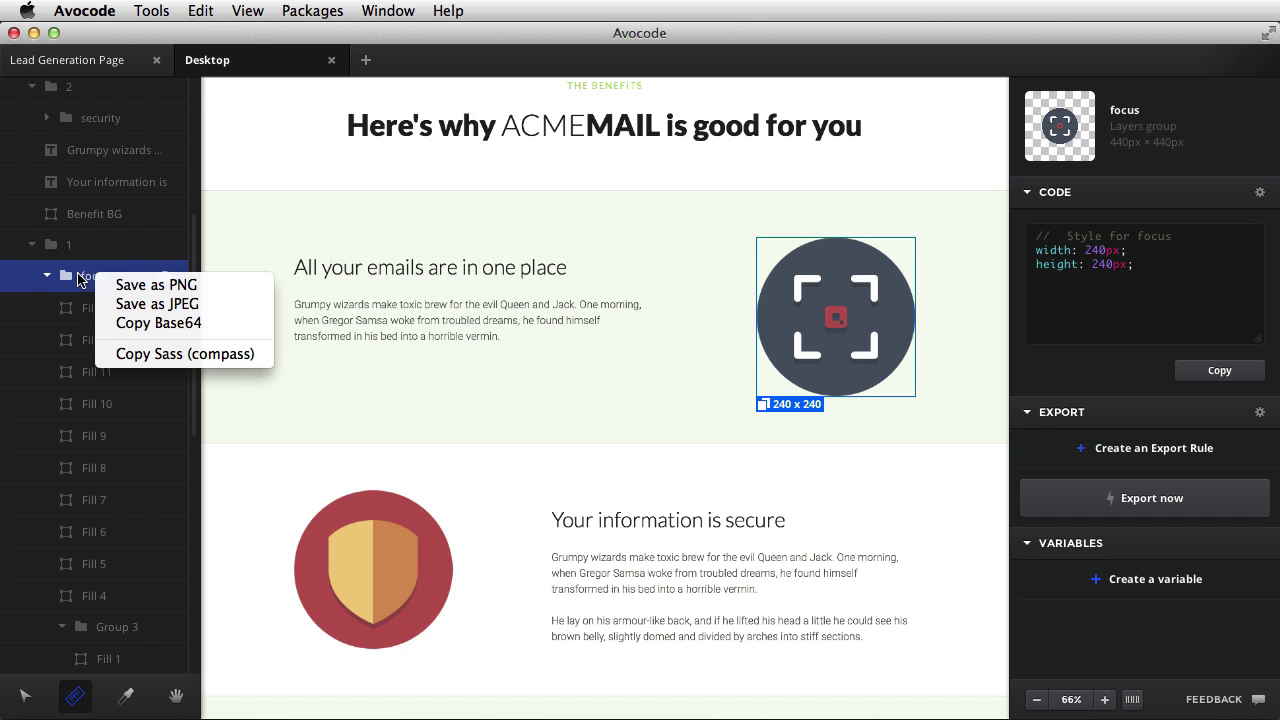
left_click(130, 285)
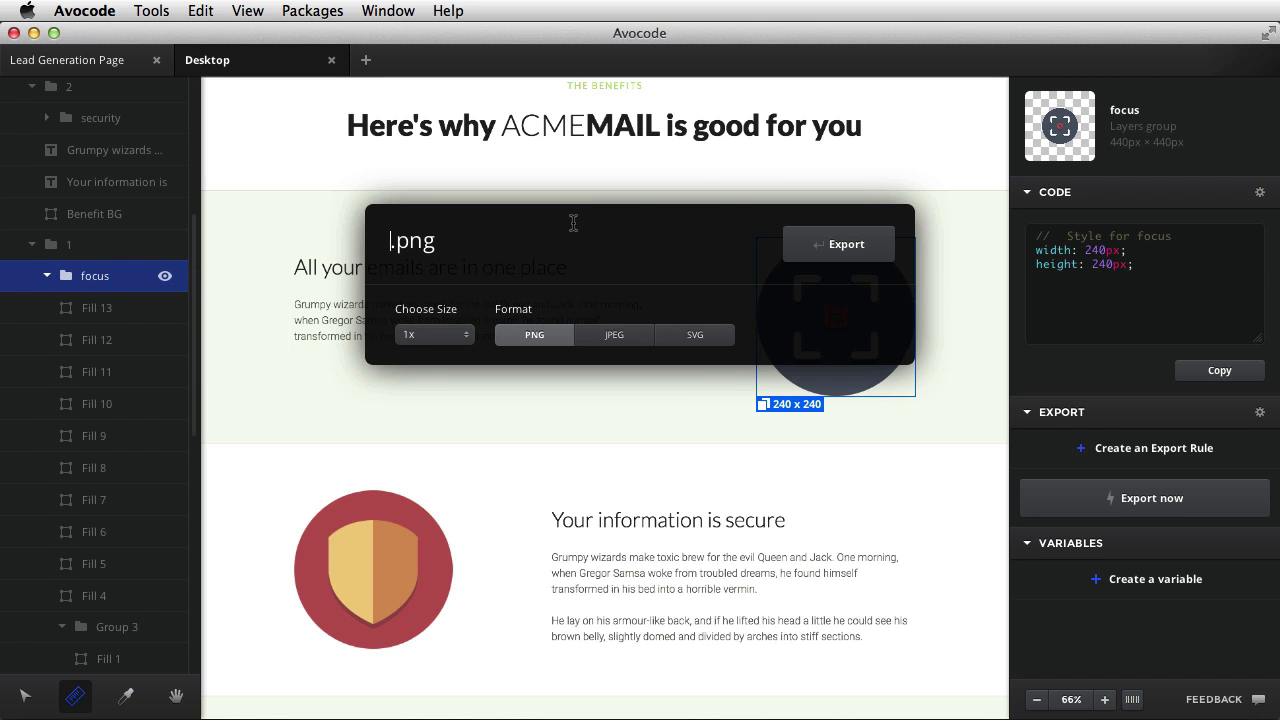
type("focuys")
key("BackSpace")
key("BackSpace")
type("s")
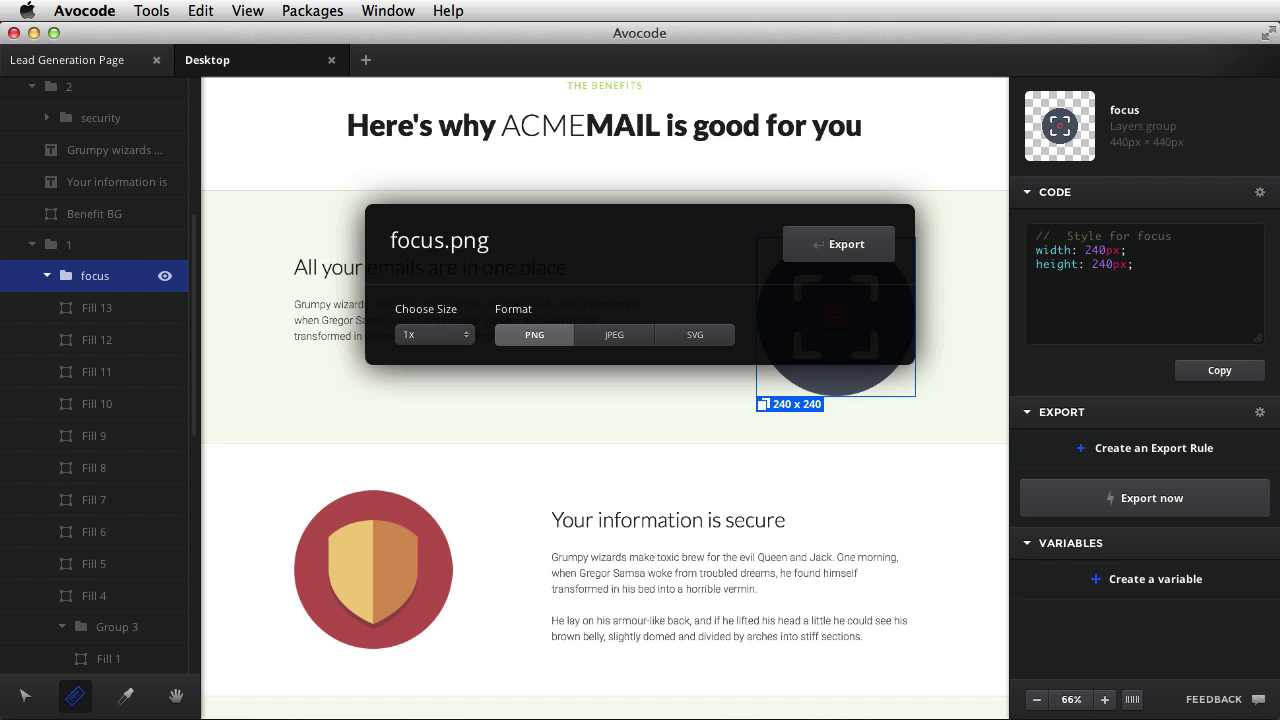
key("Return")
Step: Check focus.png in the Avocode export folder with Quick Look, then return to Avocode
left_click(1112, 93)
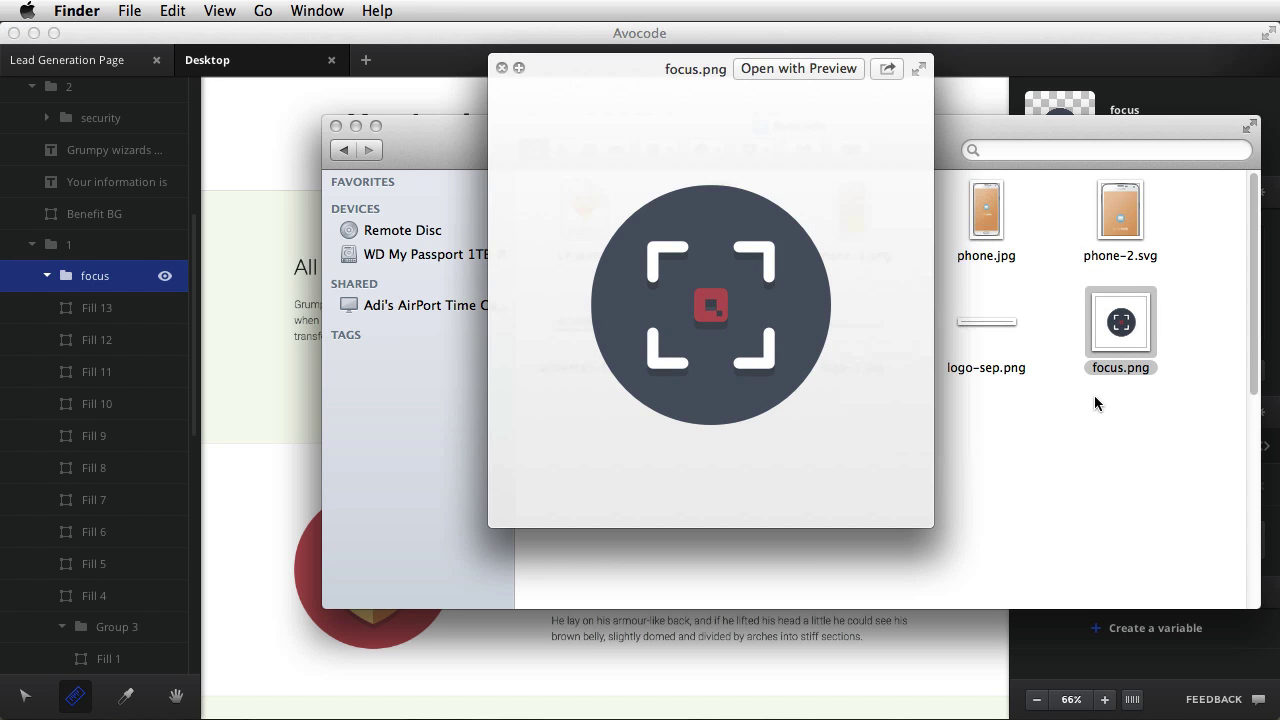
key("space")
left_click(980, 687)
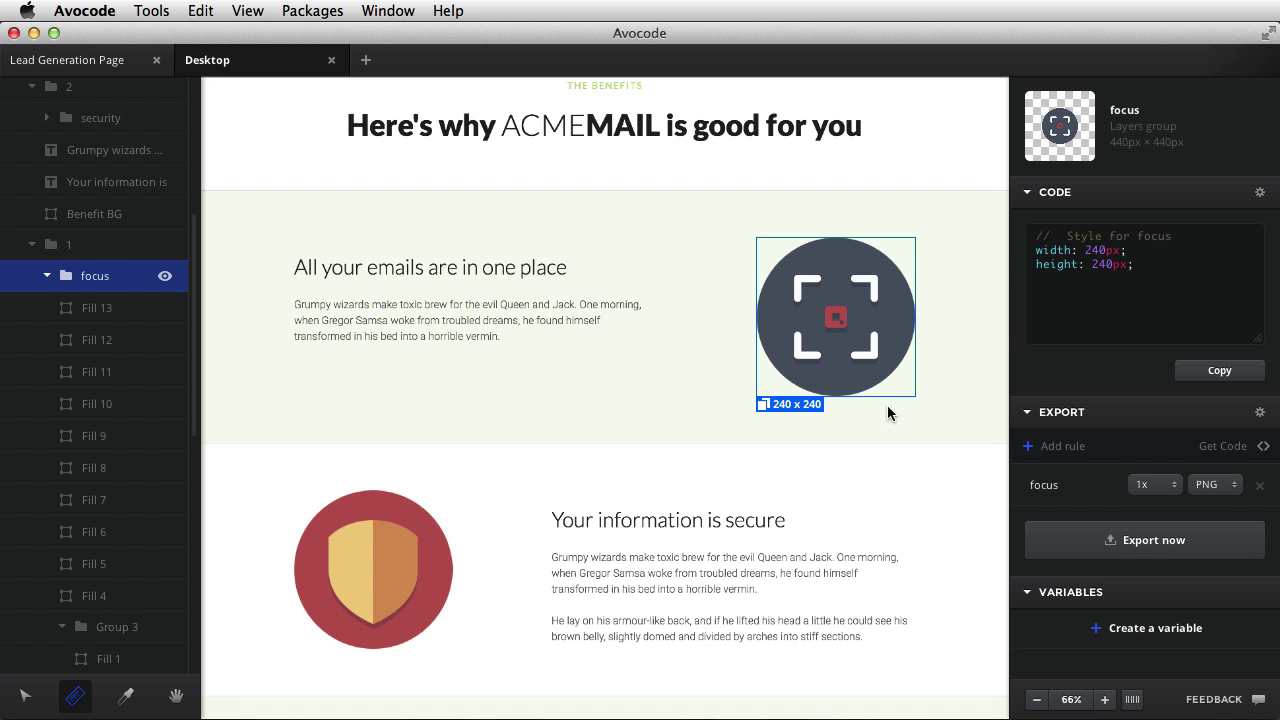
scroll(864, 491, "up", 10)
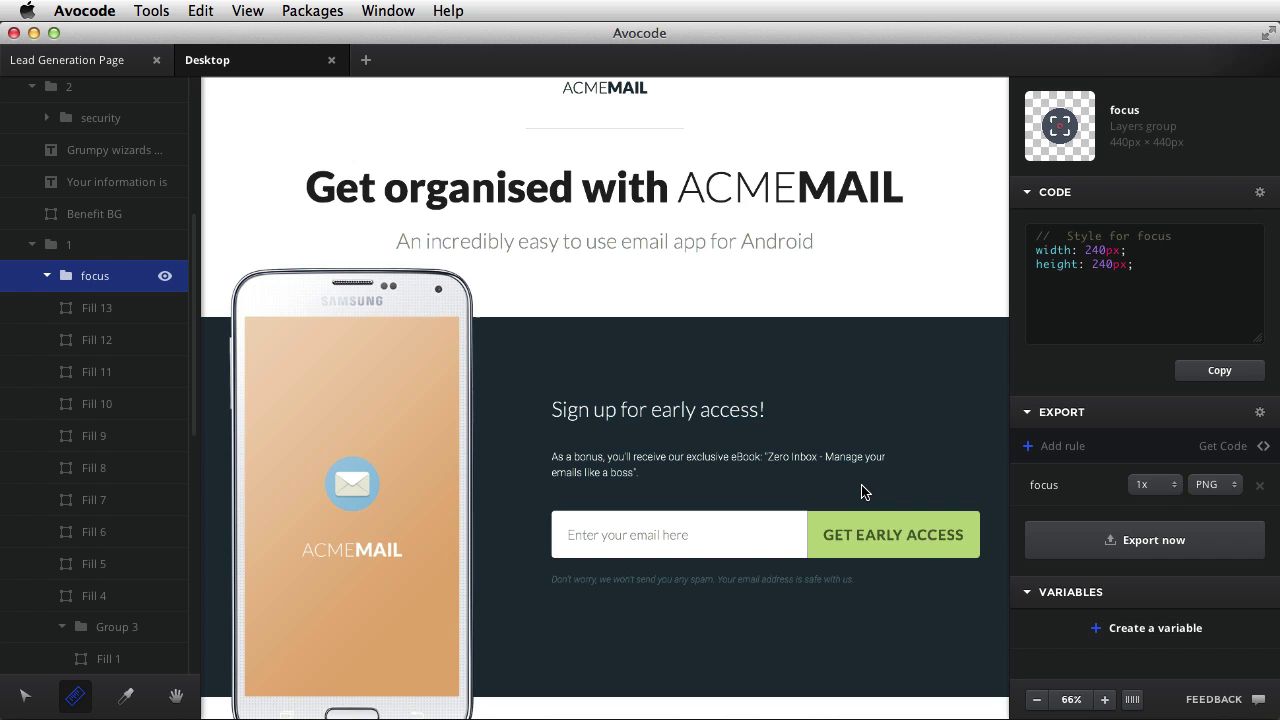
Step: Export the 'Get organised with ACMEMAIL' headline as get-organised-with-a.png and preview it in Quick Look
left_click(863, 297)
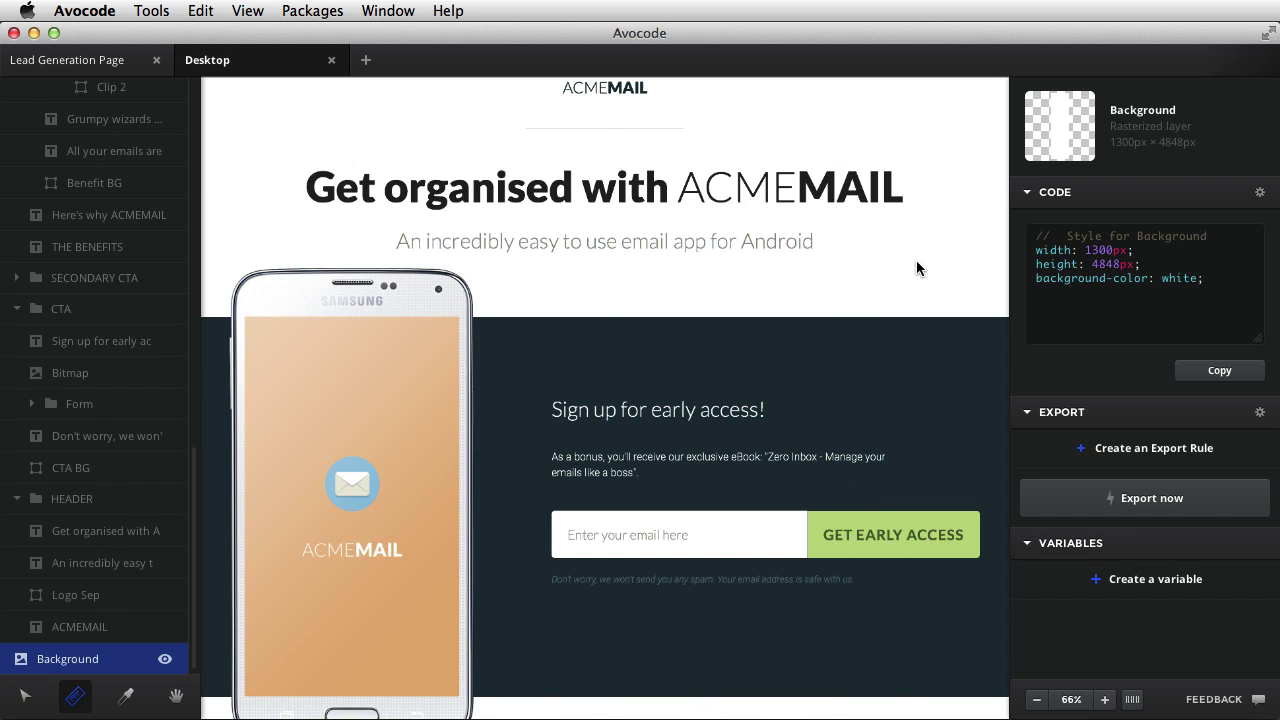
left_click(748, 200)
right_click(748, 200)
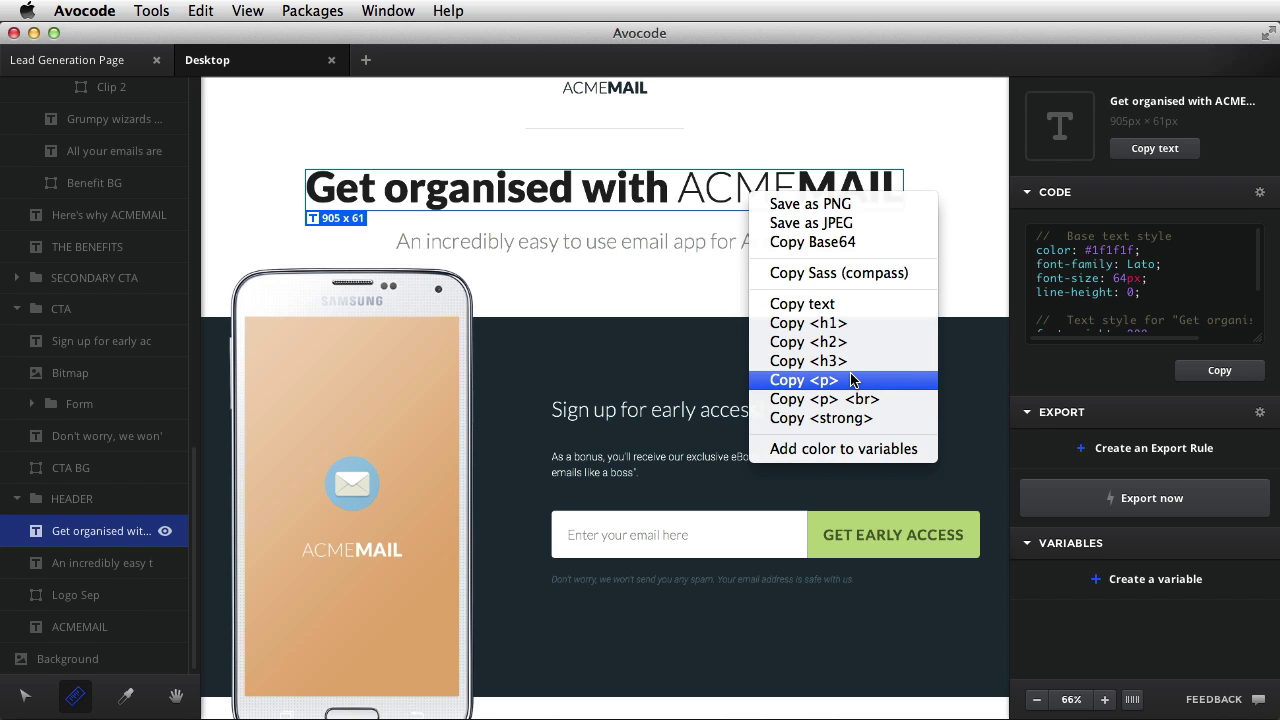
left_click(600, 286)
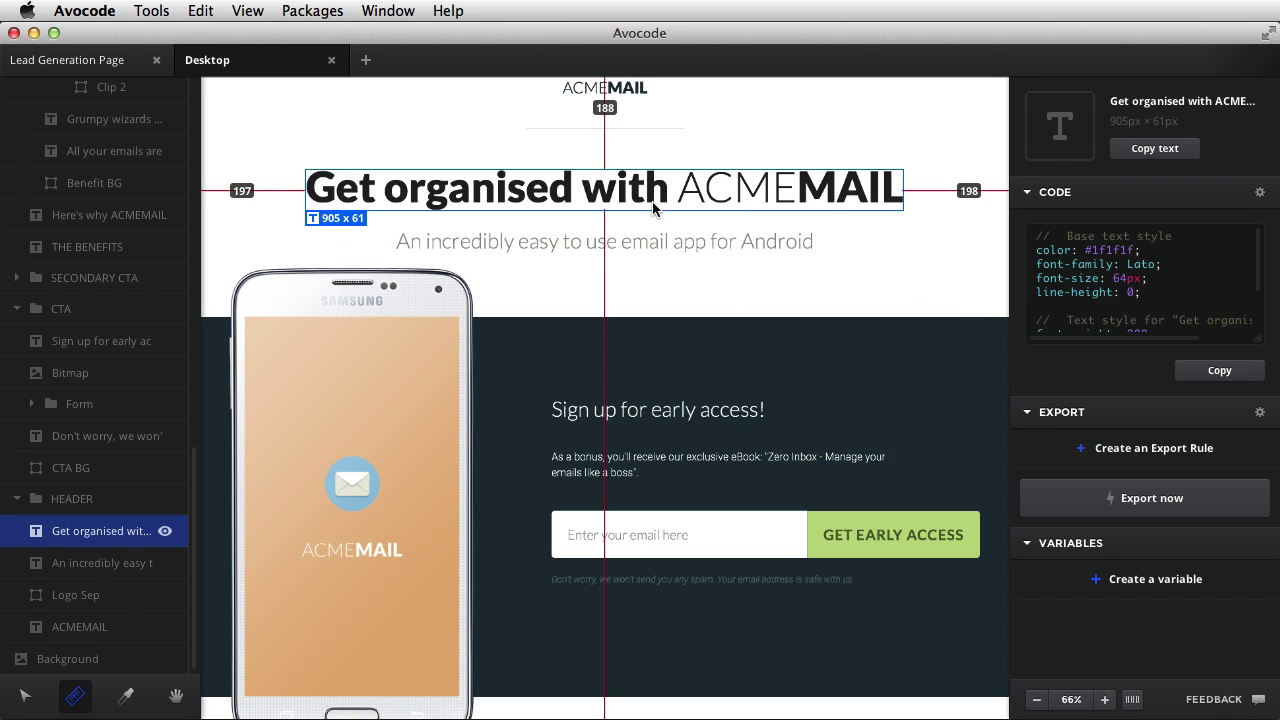
right_click(654, 183)
left_click(716, 200)
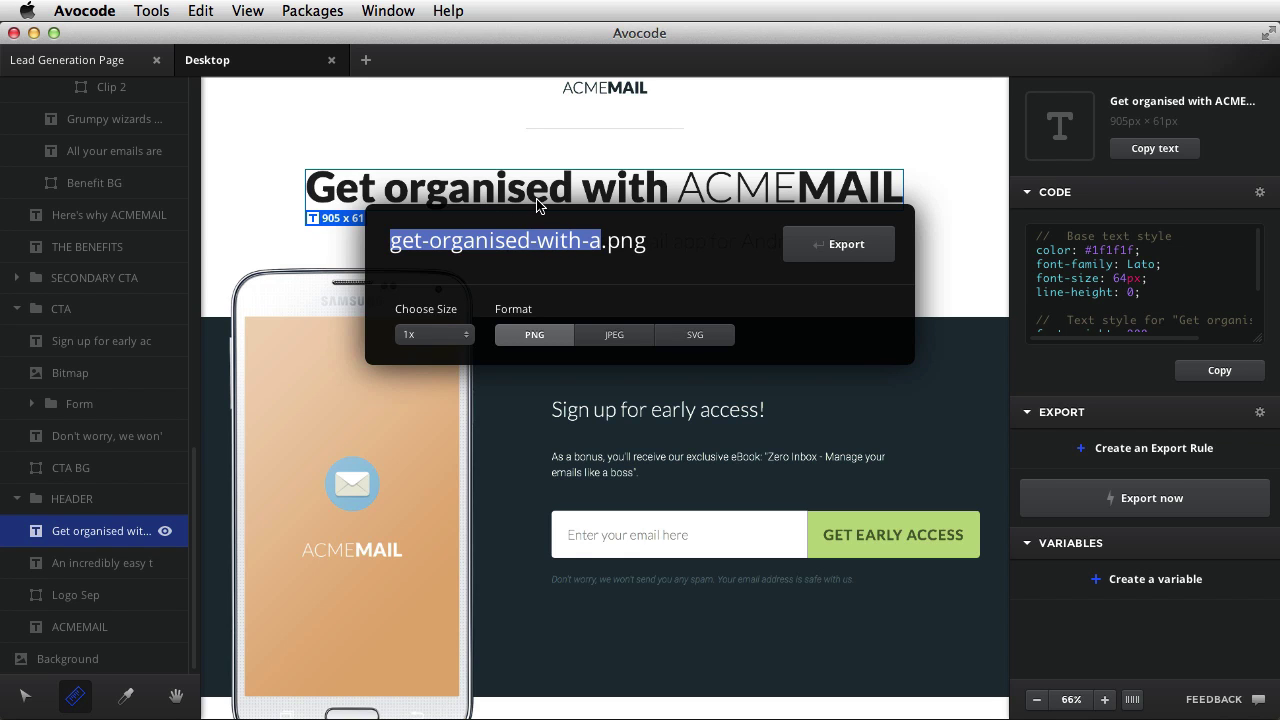
left_click(851, 250)
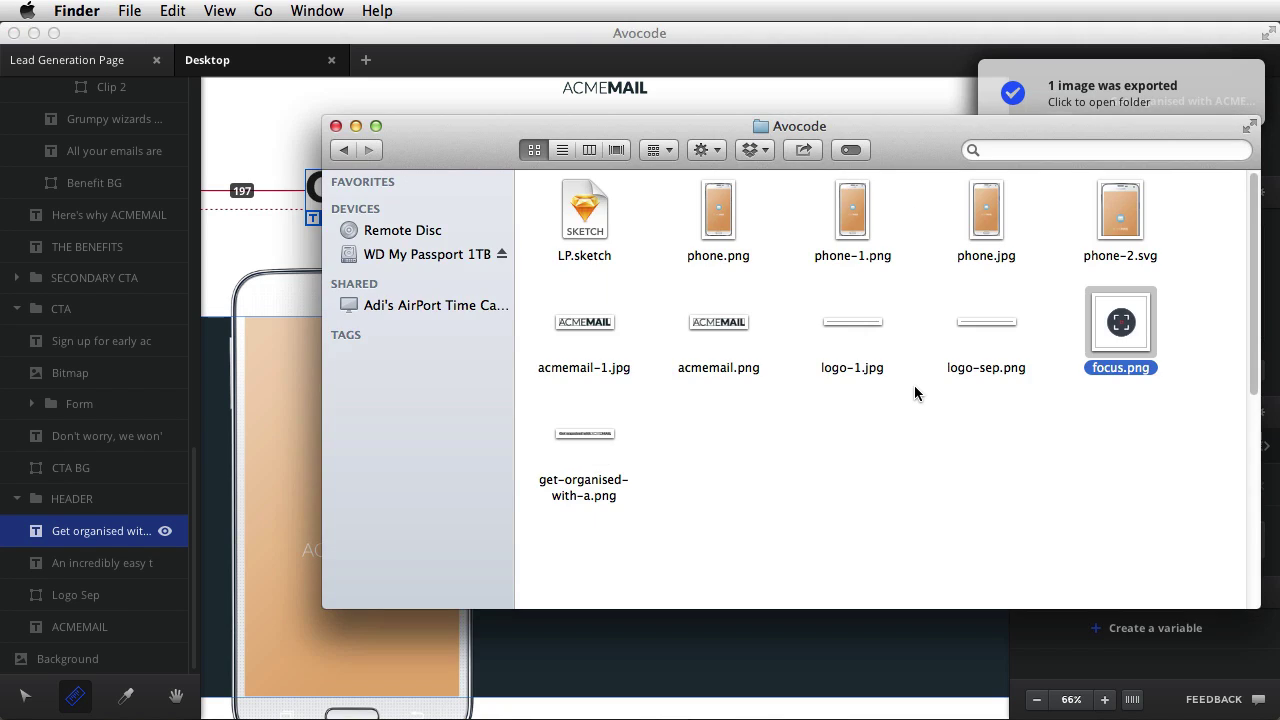
left_click(576, 445)
key("space")
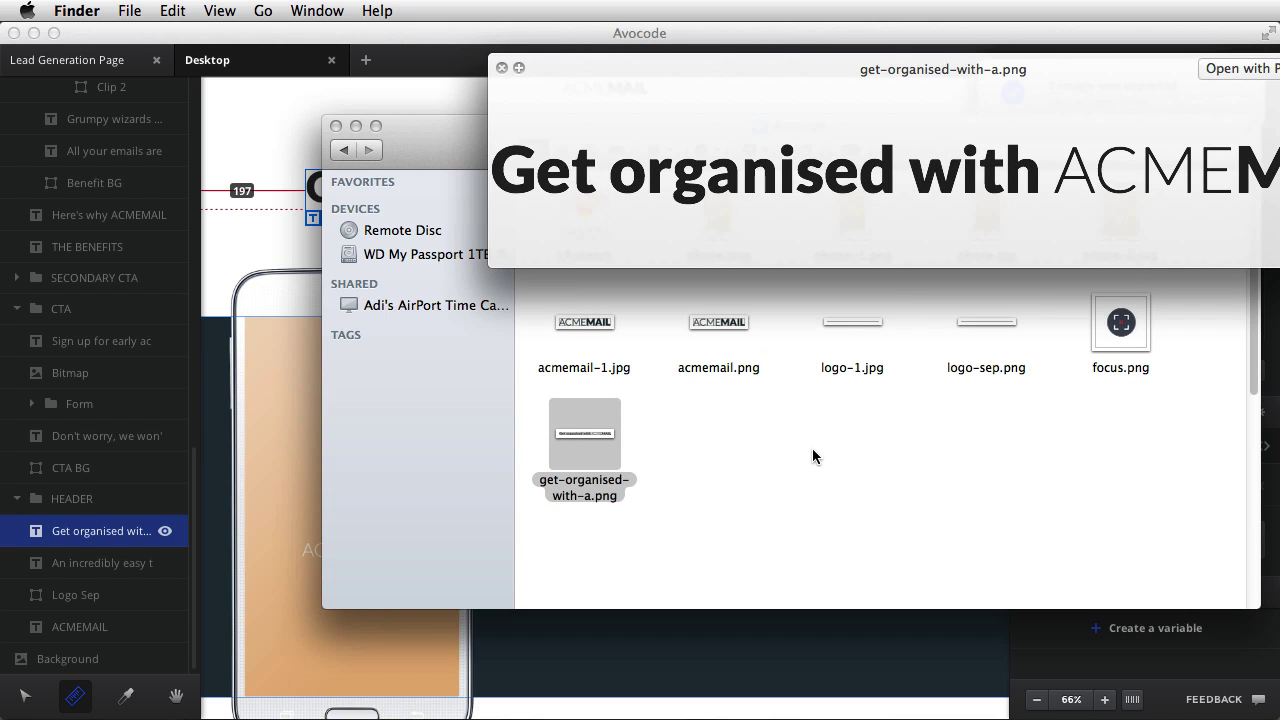